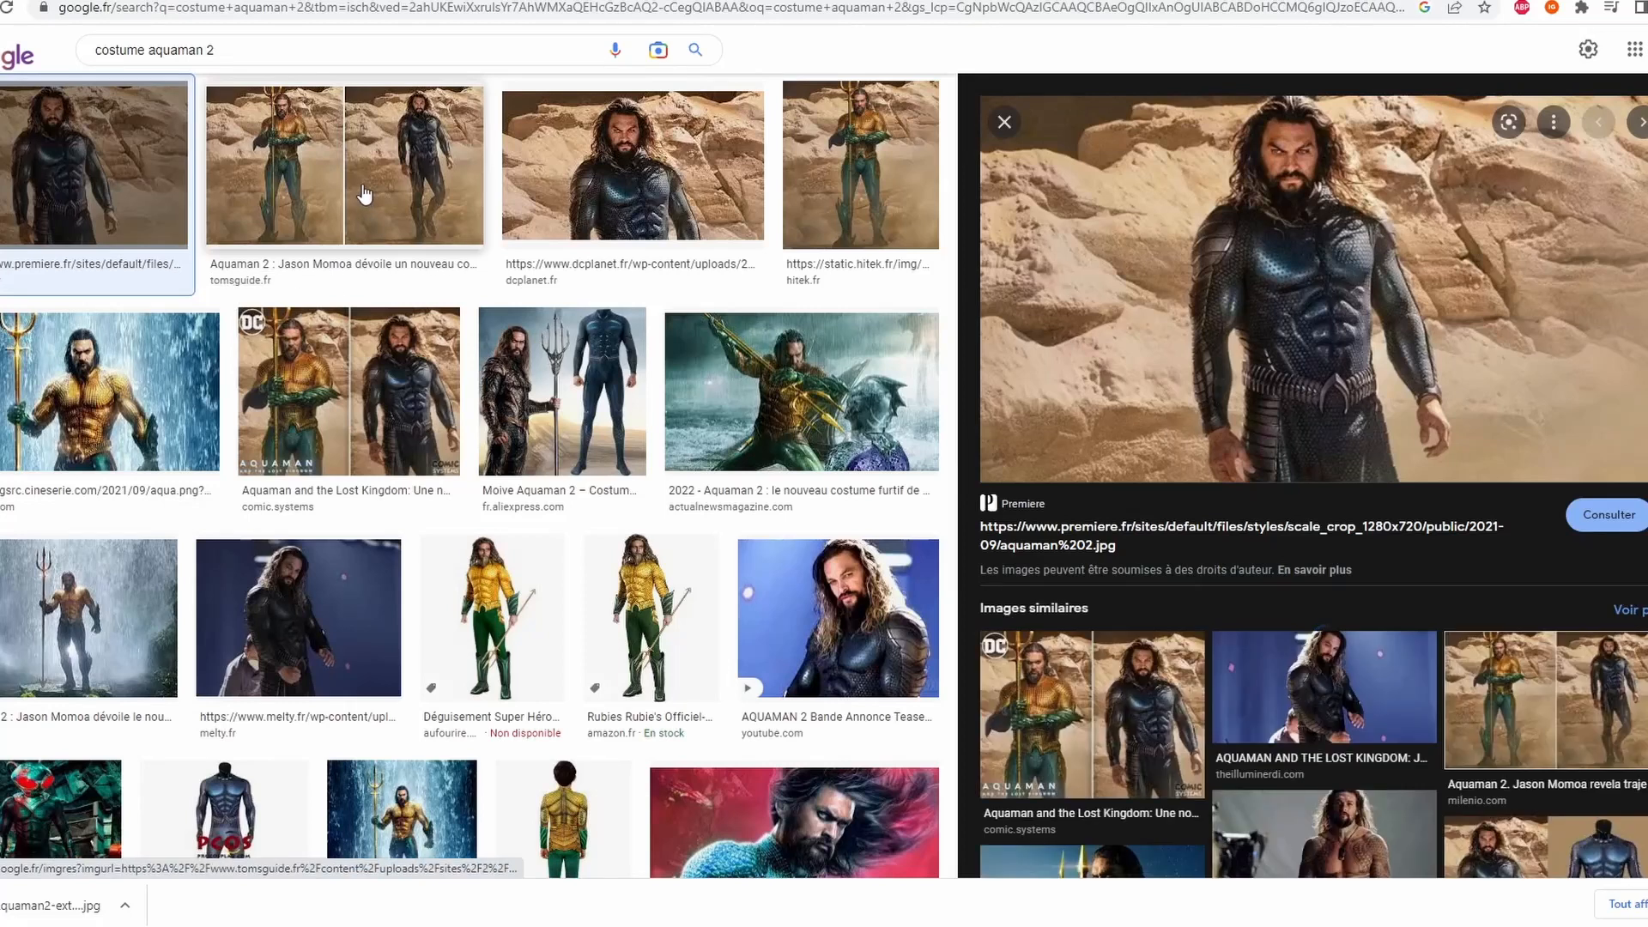
- Open the Tom's Guide image comparing the two Aquaman 2 costumes and look through the remaining costume results
{"action": "left_click", "coordinate": [365, 201]}
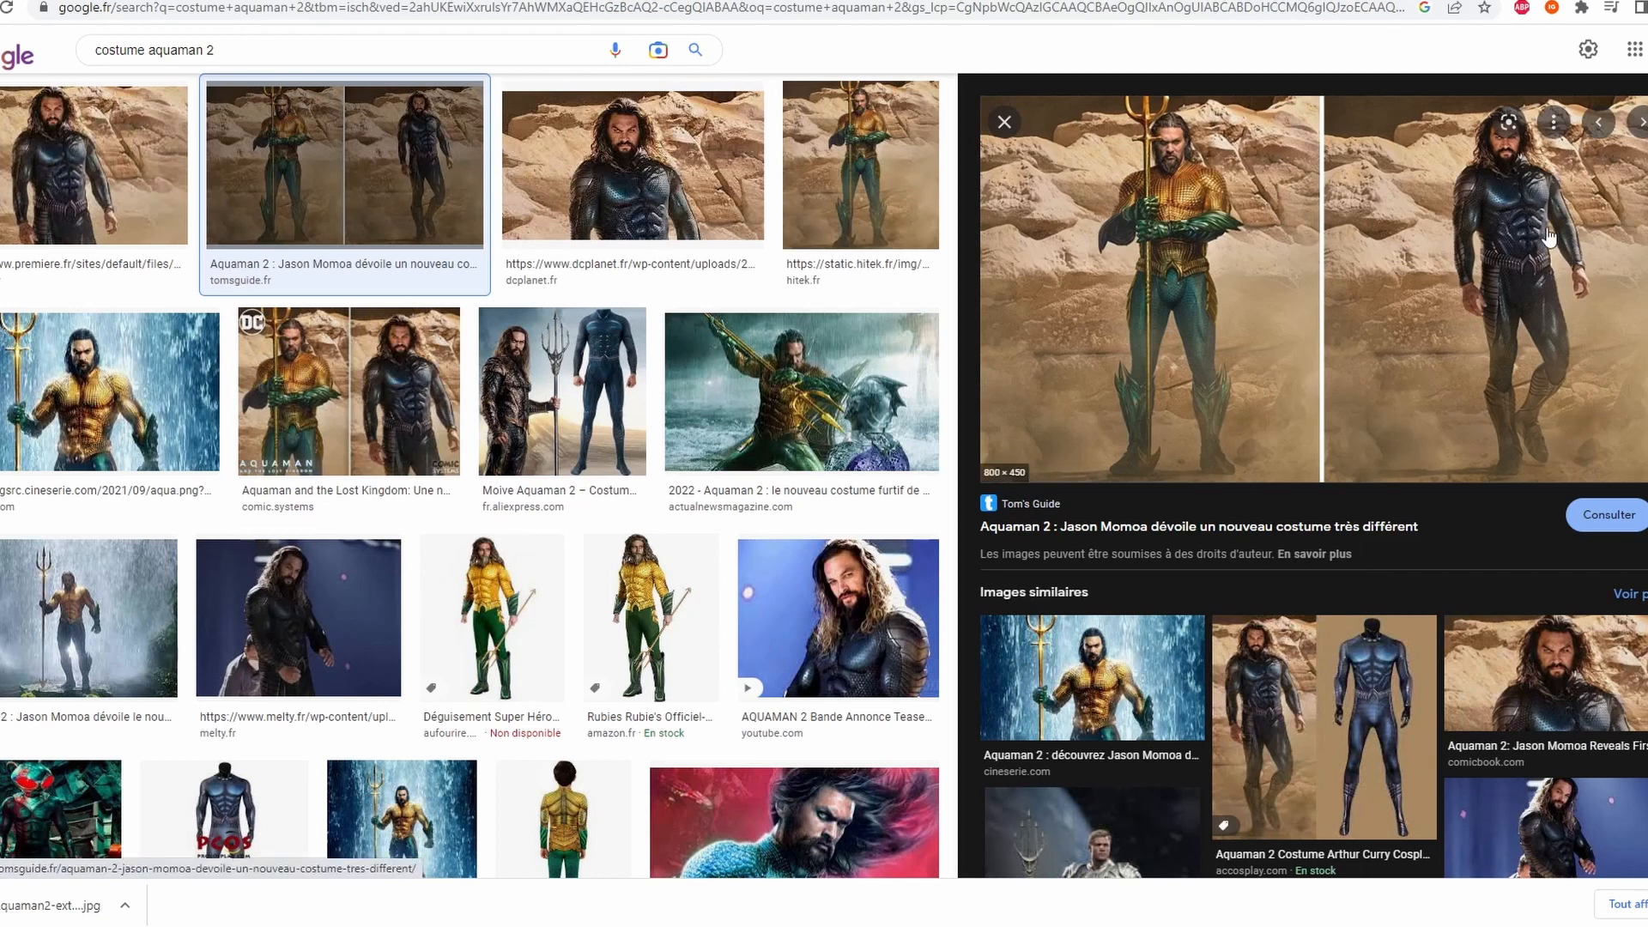
{"action": "scroll", "coordinate": [447, 302], "scroll_direction": "down", "scroll_amount": 1}
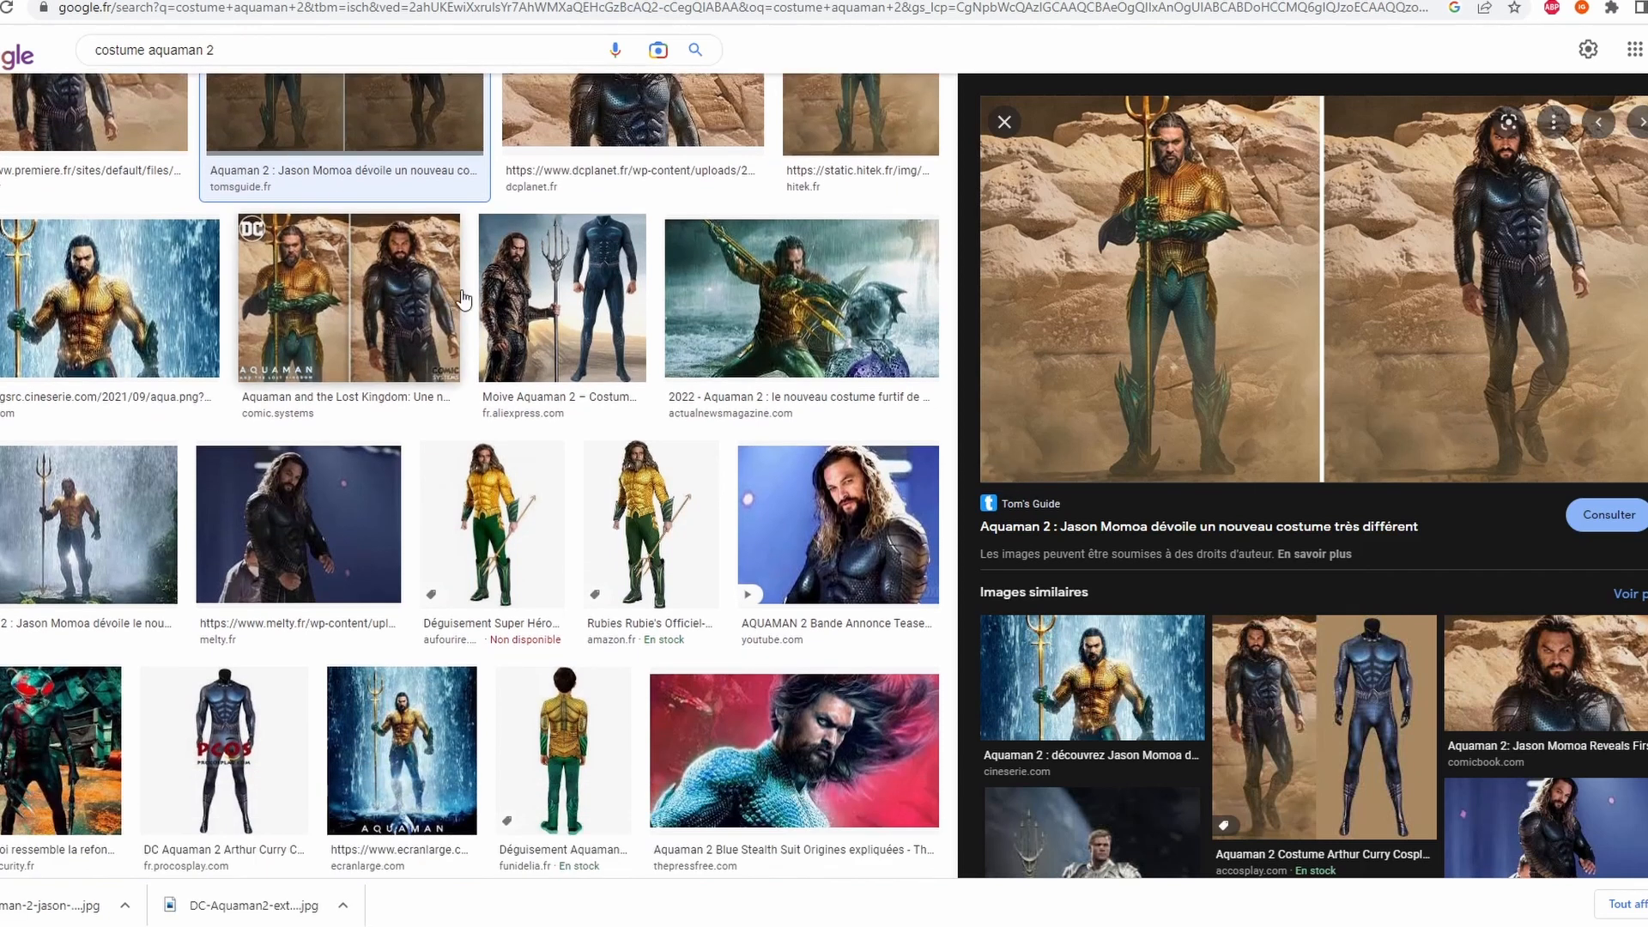
{"action": "scroll", "coordinate": [464, 297], "scroll_direction": "down", "scroll_amount": 2}
{"action": "scroll", "coordinate": [464, 286], "scroll_direction": "down", "scroll_amount": 4}
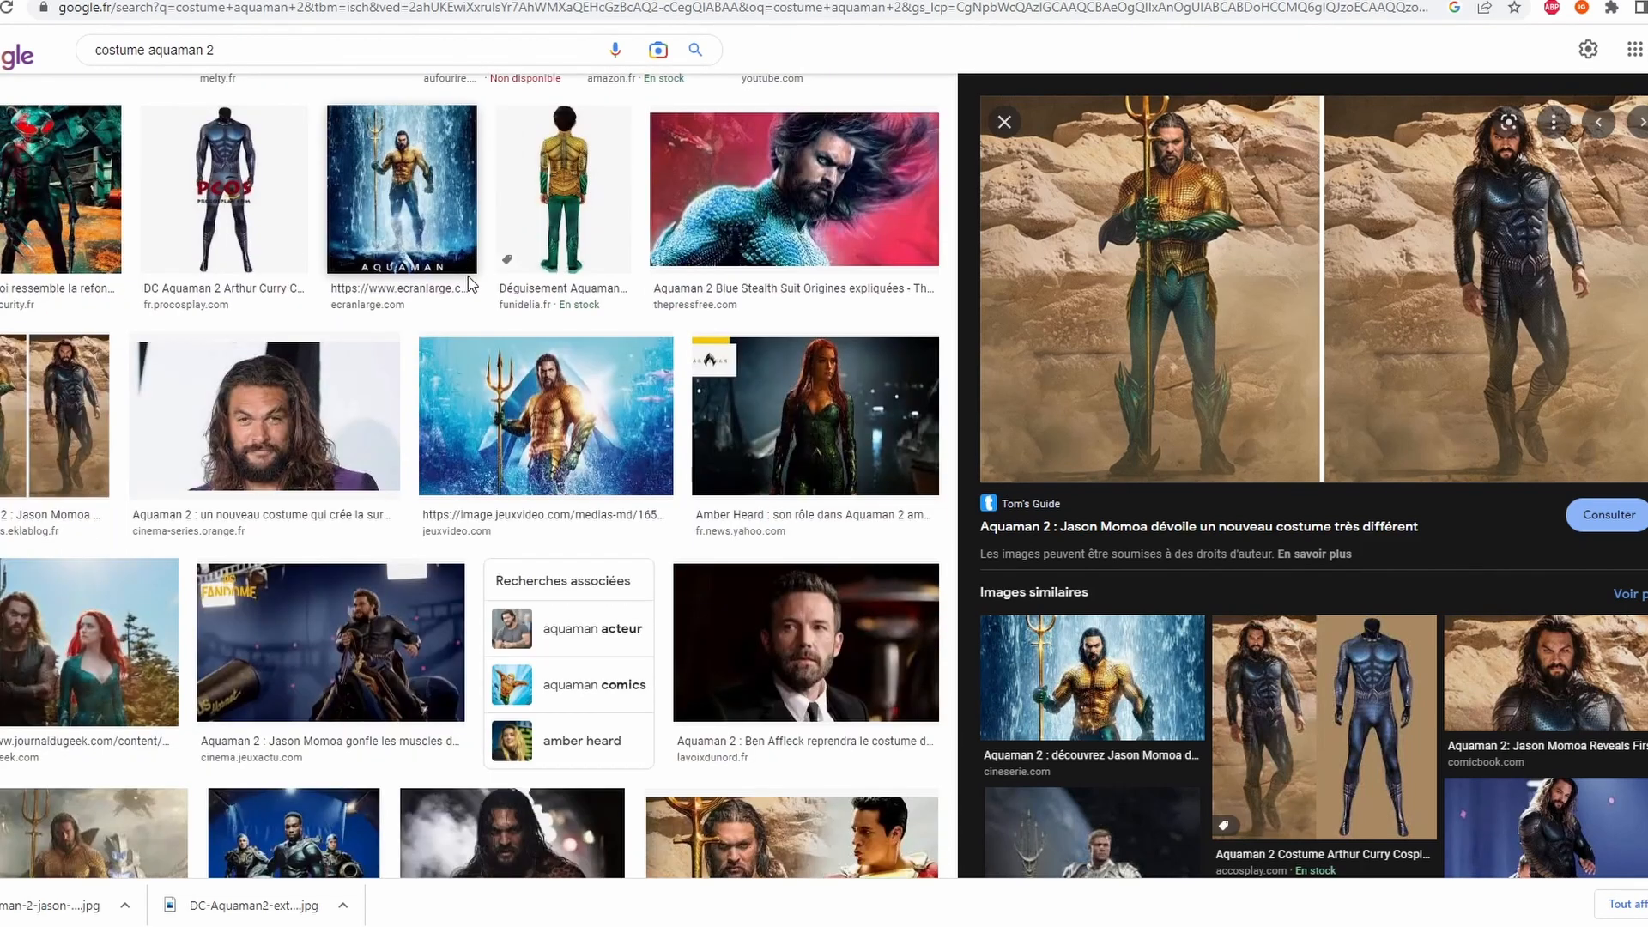
{"action": "scroll", "coordinate": [472, 280], "scroll_direction": "down", "scroll_amount": 3}
{"action": "scroll", "coordinate": [473, 278], "scroll_direction": "down", "scroll_amount": 3}
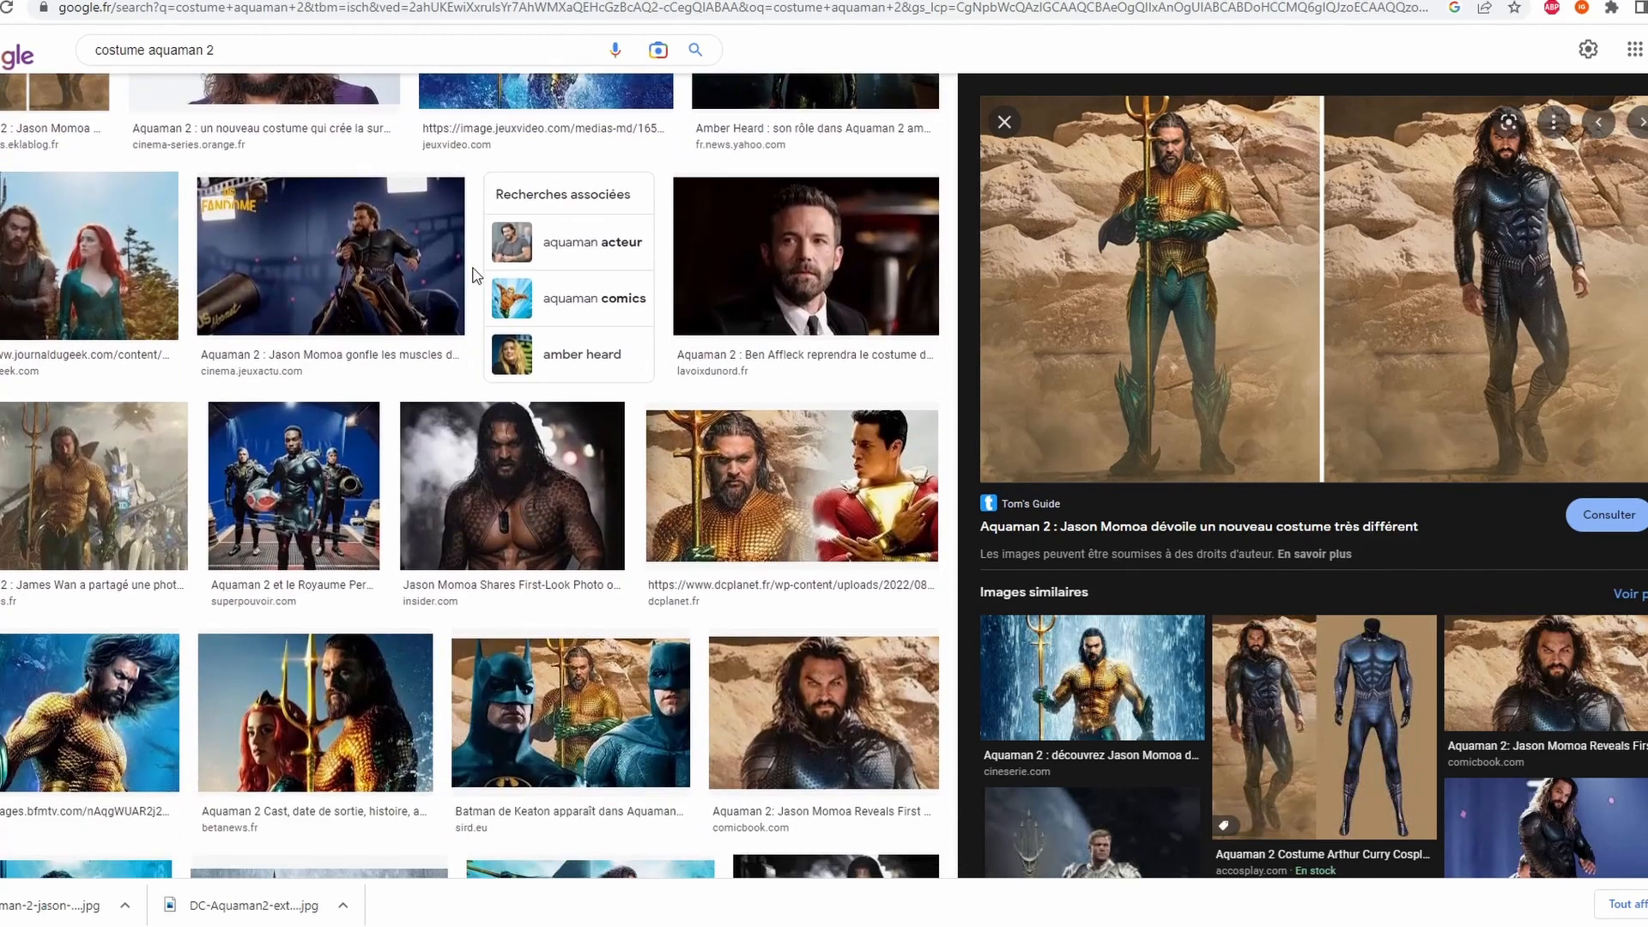
{"action": "scroll", "coordinate": [473, 277], "scroll_direction": "down", "scroll_amount": 3}
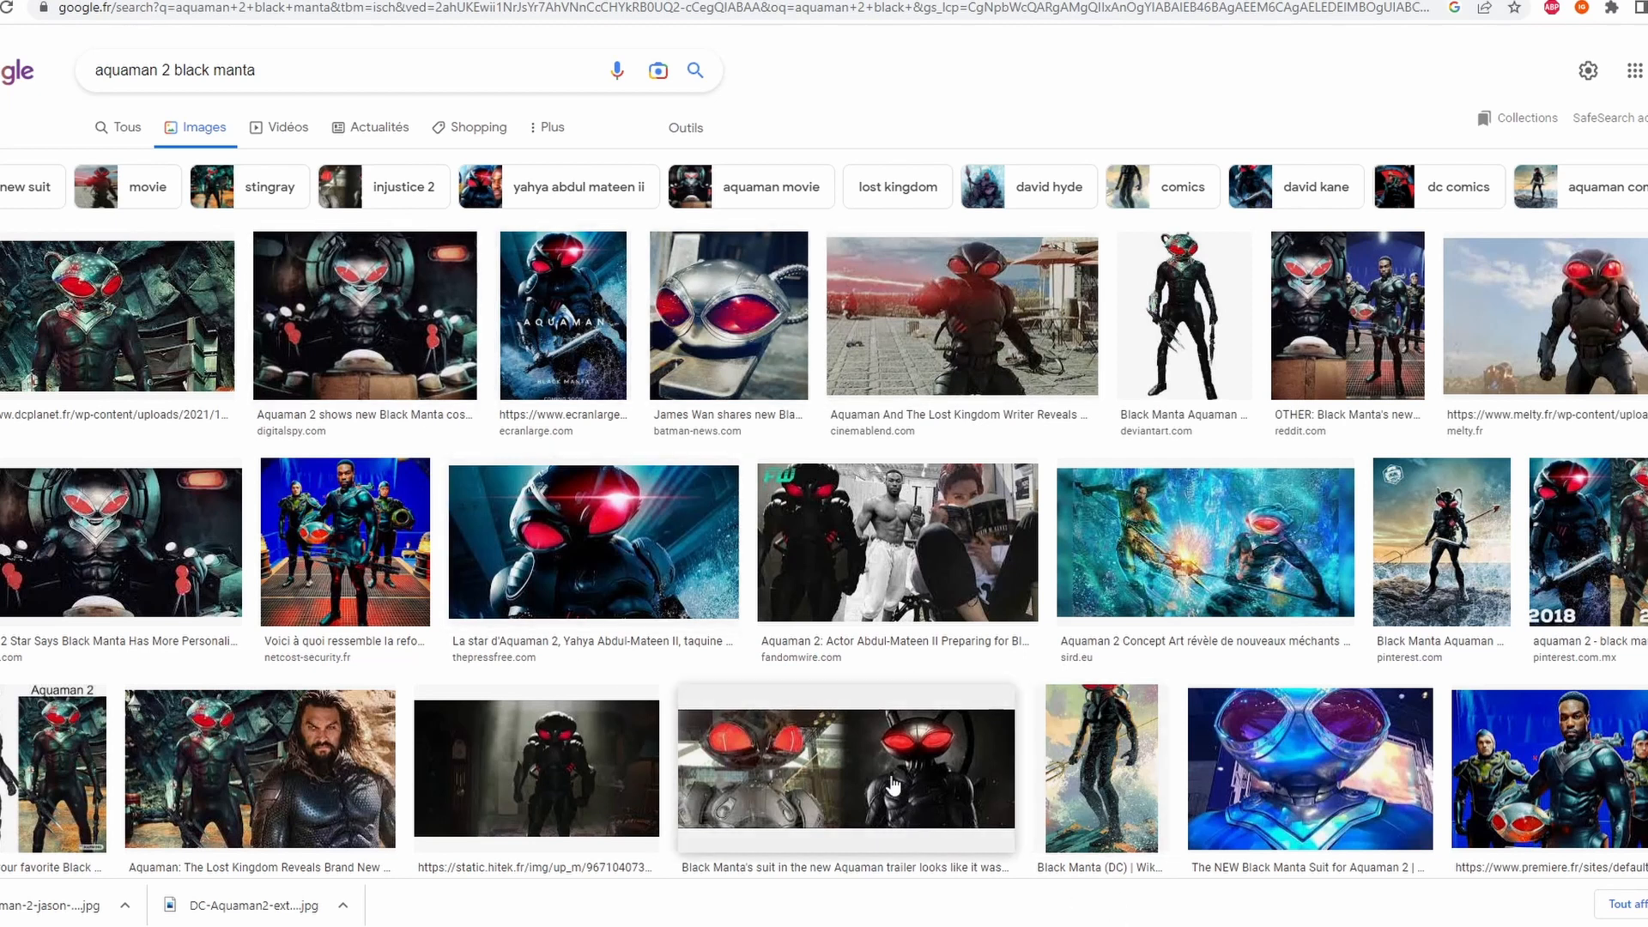
- Browse the "aquaman 2 black manta" results and preview the concept art, the Screen Rant still and the Pinterest poster
{"action": "scroll", "coordinate": [893, 785], "scroll_direction": "down", "scroll_amount": 1}
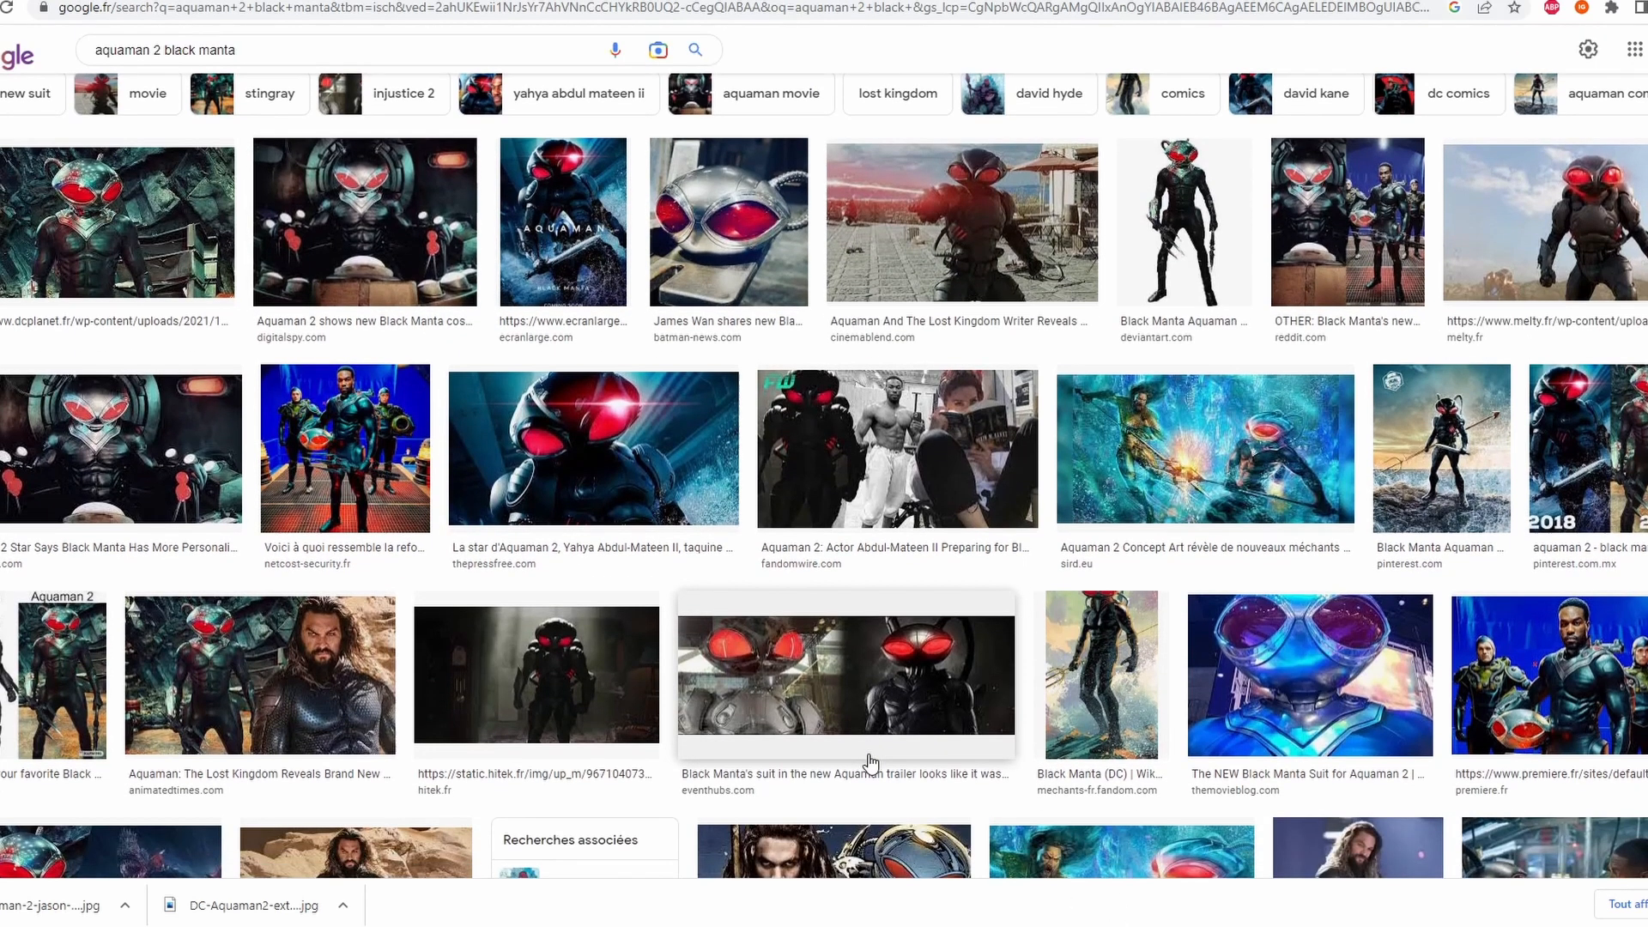
{"action": "left_click", "coordinate": [1186, 418]}
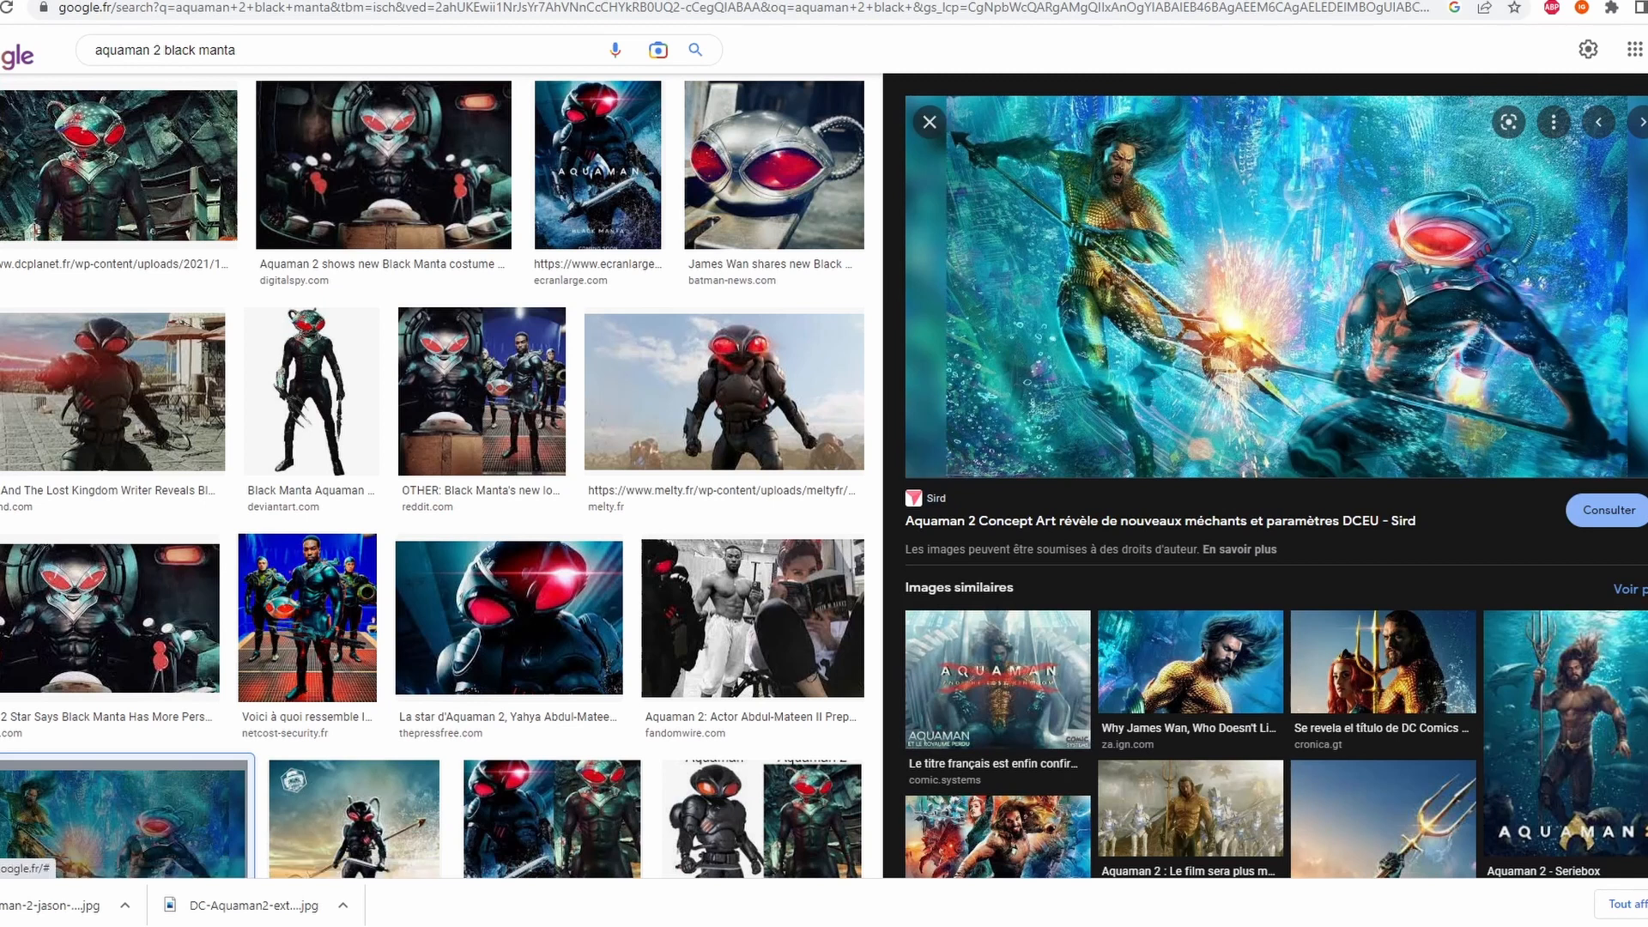
{"action": "left_click", "coordinate": [129, 618]}
{"action": "scroll", "coordinate": [418, 427], "scroll_direction": "down", "scroll_amount": 2}
{"action": "scroll", "coordinate": [418, 427], "scroll_direction": "down", "scroll_amount": 4}
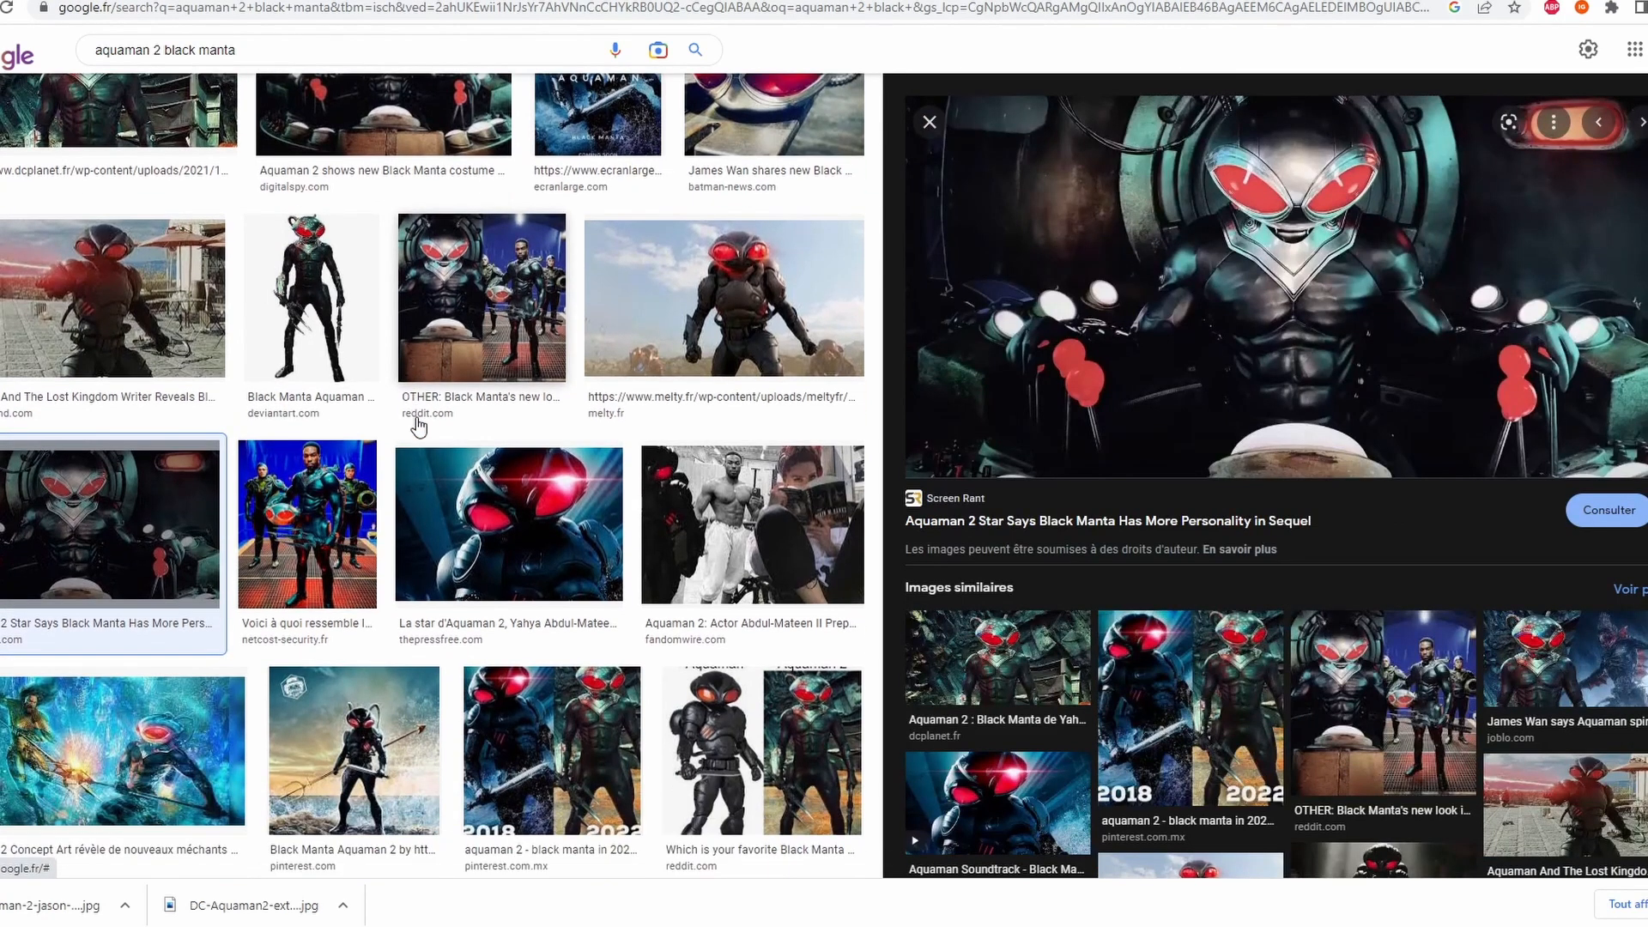
{"action": "left_click", "coordinate": [328, 483]}
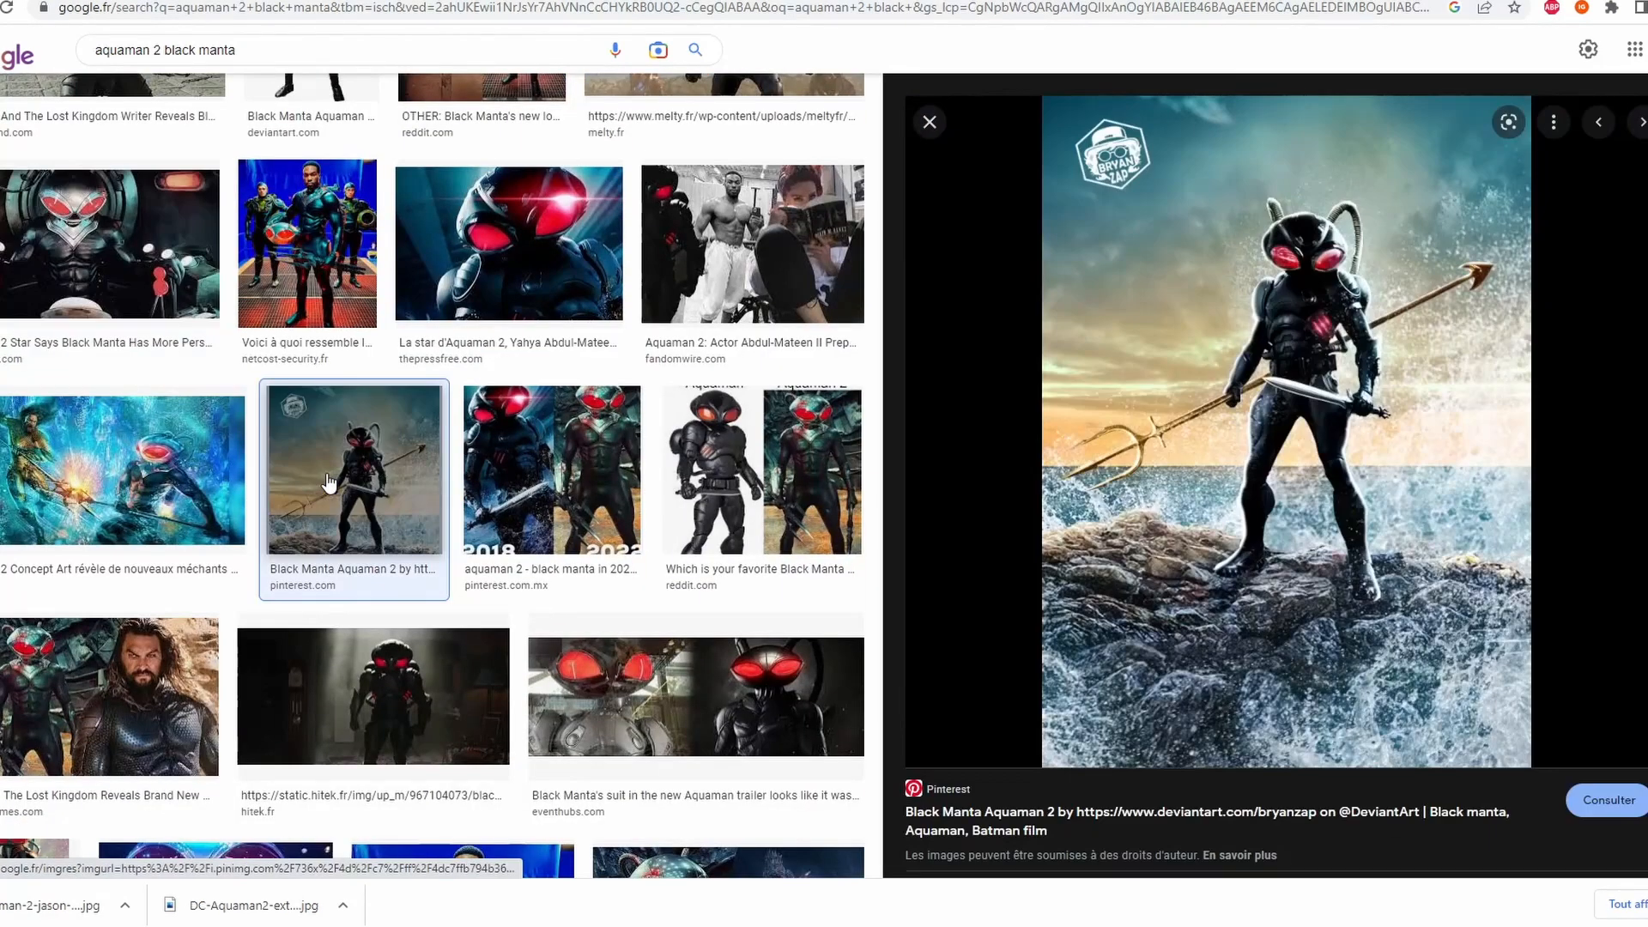
- Examine more Black Manta pictures further down the results and return from the blank page
{"action": "scroll", "coordinate": [310, 514], "scroll_direction": "down", "scroll_amount": 2}
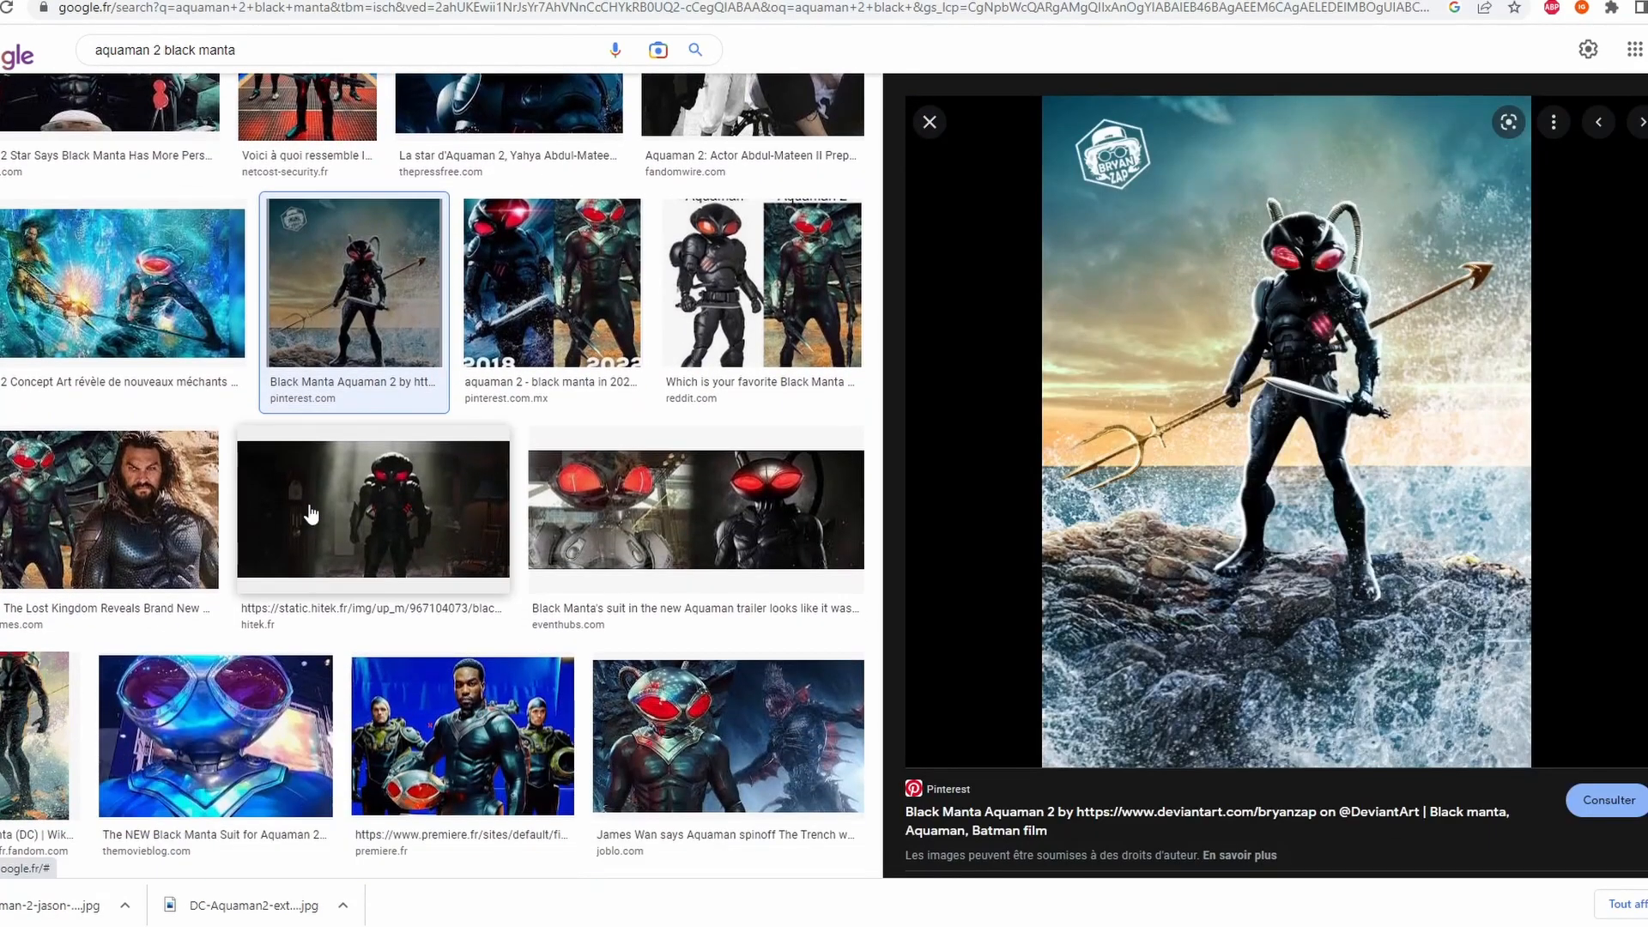
{"action": "left_click", "coordinate": [136, 511]}
{"action": "left_click", "coordinate": [365, 515]}
{"action": "left_click", "coordinate": [387, 388]}
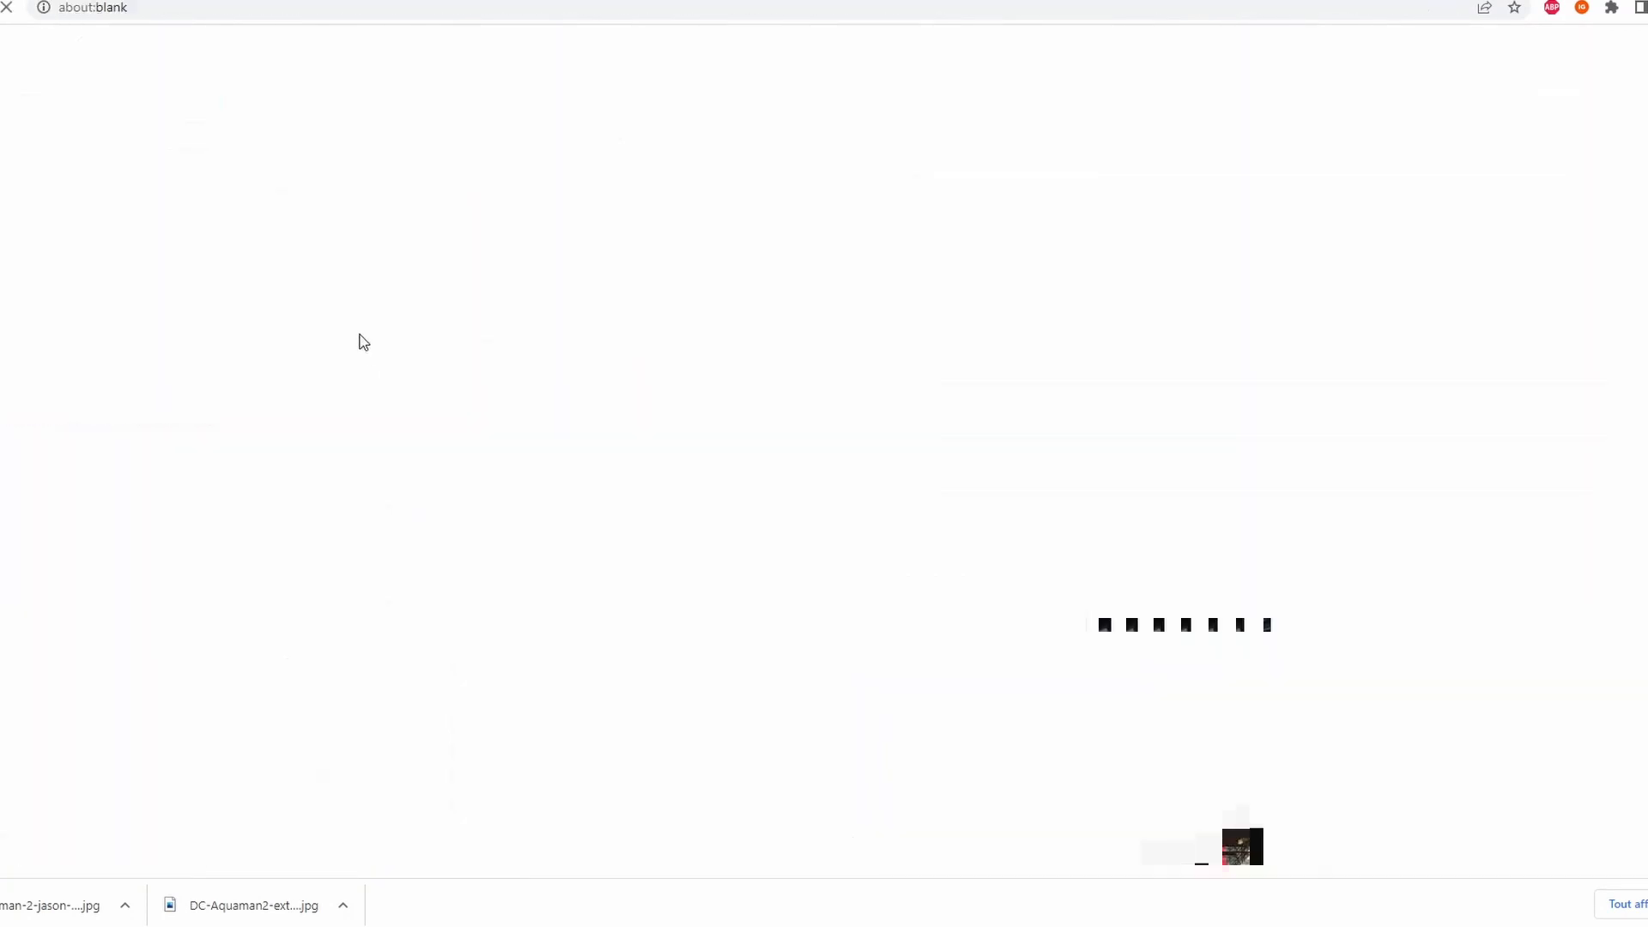
{"action": "left_click", "coordinate": [320, 1]}
- Compare the first Black Manta results by previewing the DC Planet still, the red laser shot and the Screen Rant still
{"action": "scroll", "coordinate": [95, 343], "scroll_direction": "up", "scroll_amount": 6}
{"action": "left_click", "coordinate": [94, 193]}
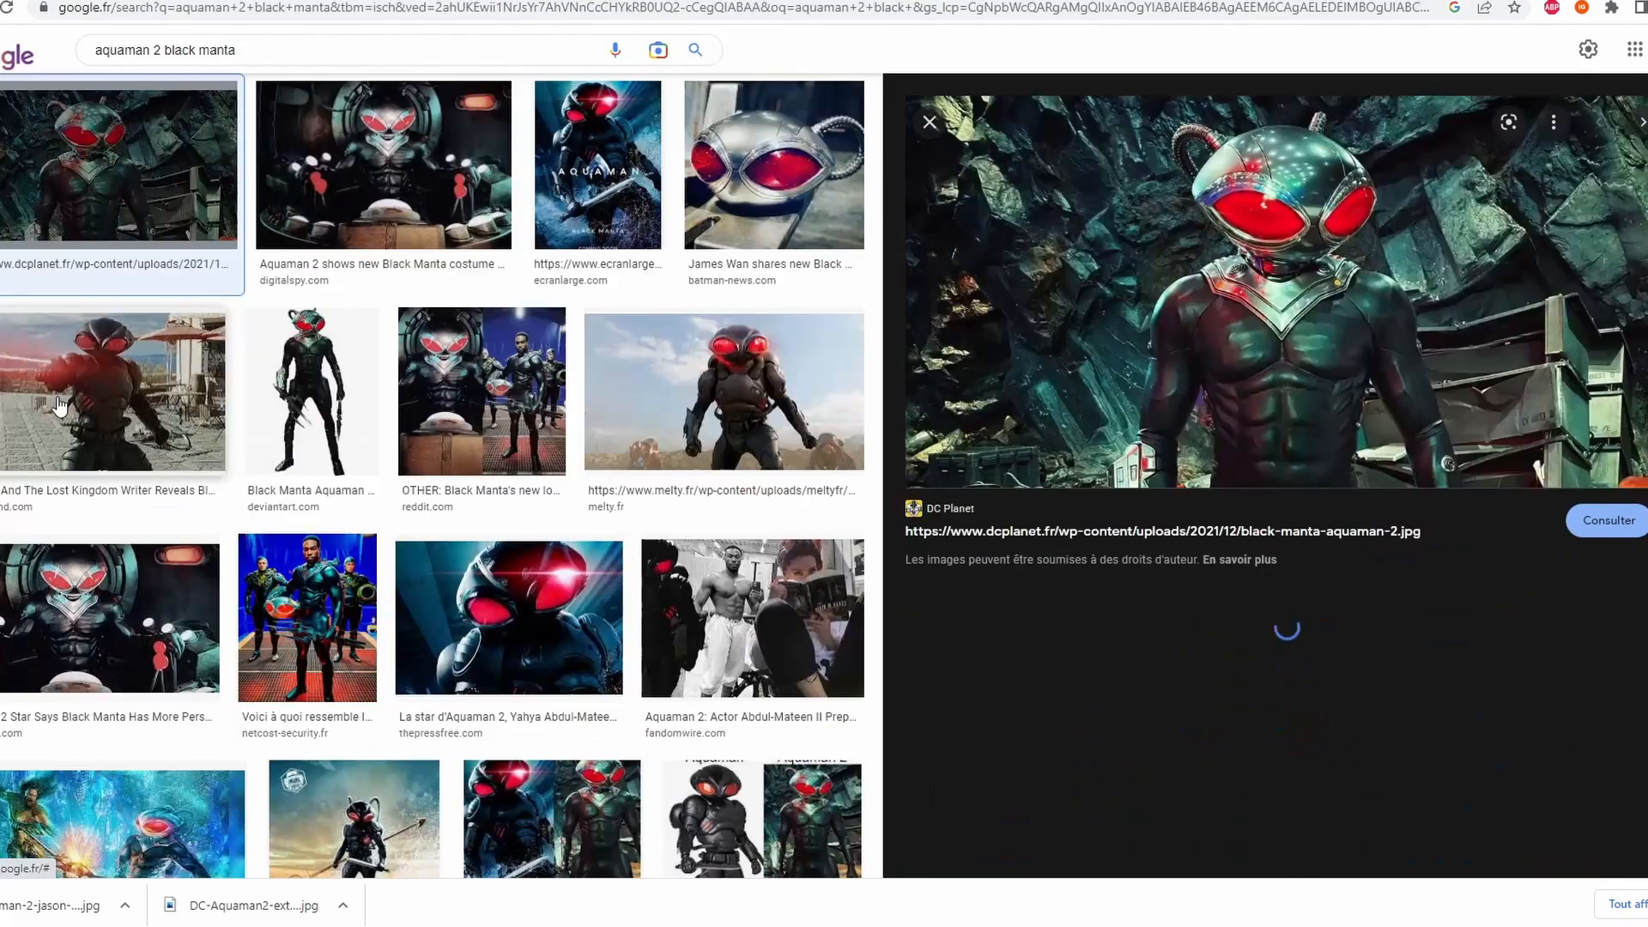
{"action": "left_click", "coordinate": [64, 425]}
{"action": "left_click", "coordinate": [81, 564]}
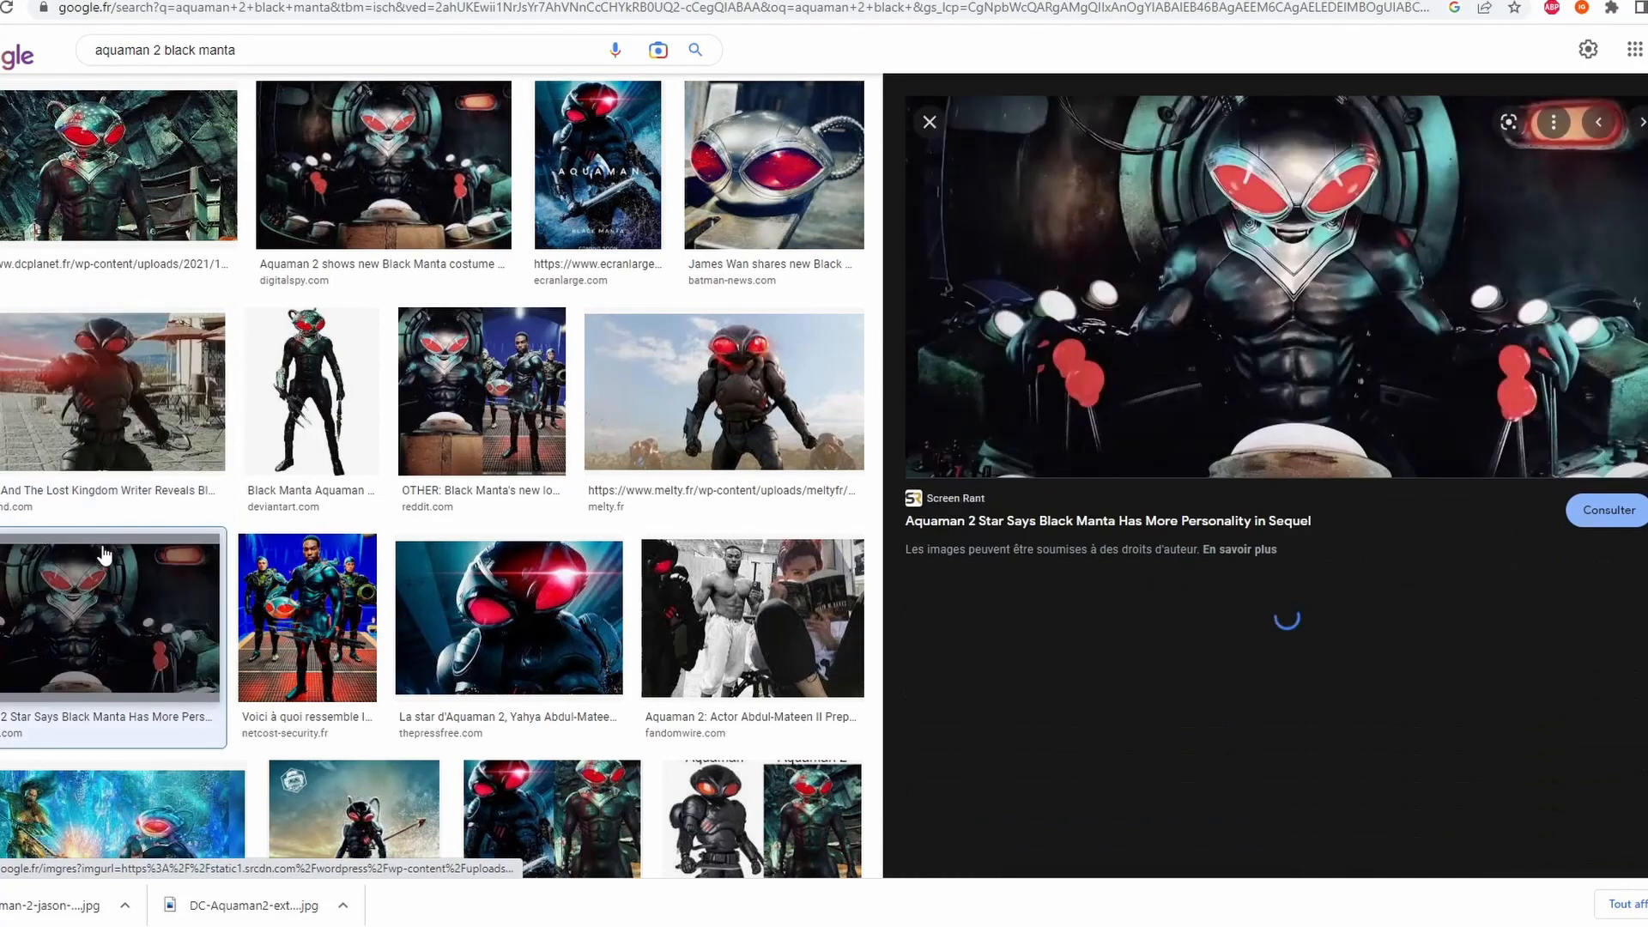
{"action": "scroll", "coordinate": [415, 427], "scroll_direction": "down", "scroll_amount": 4}
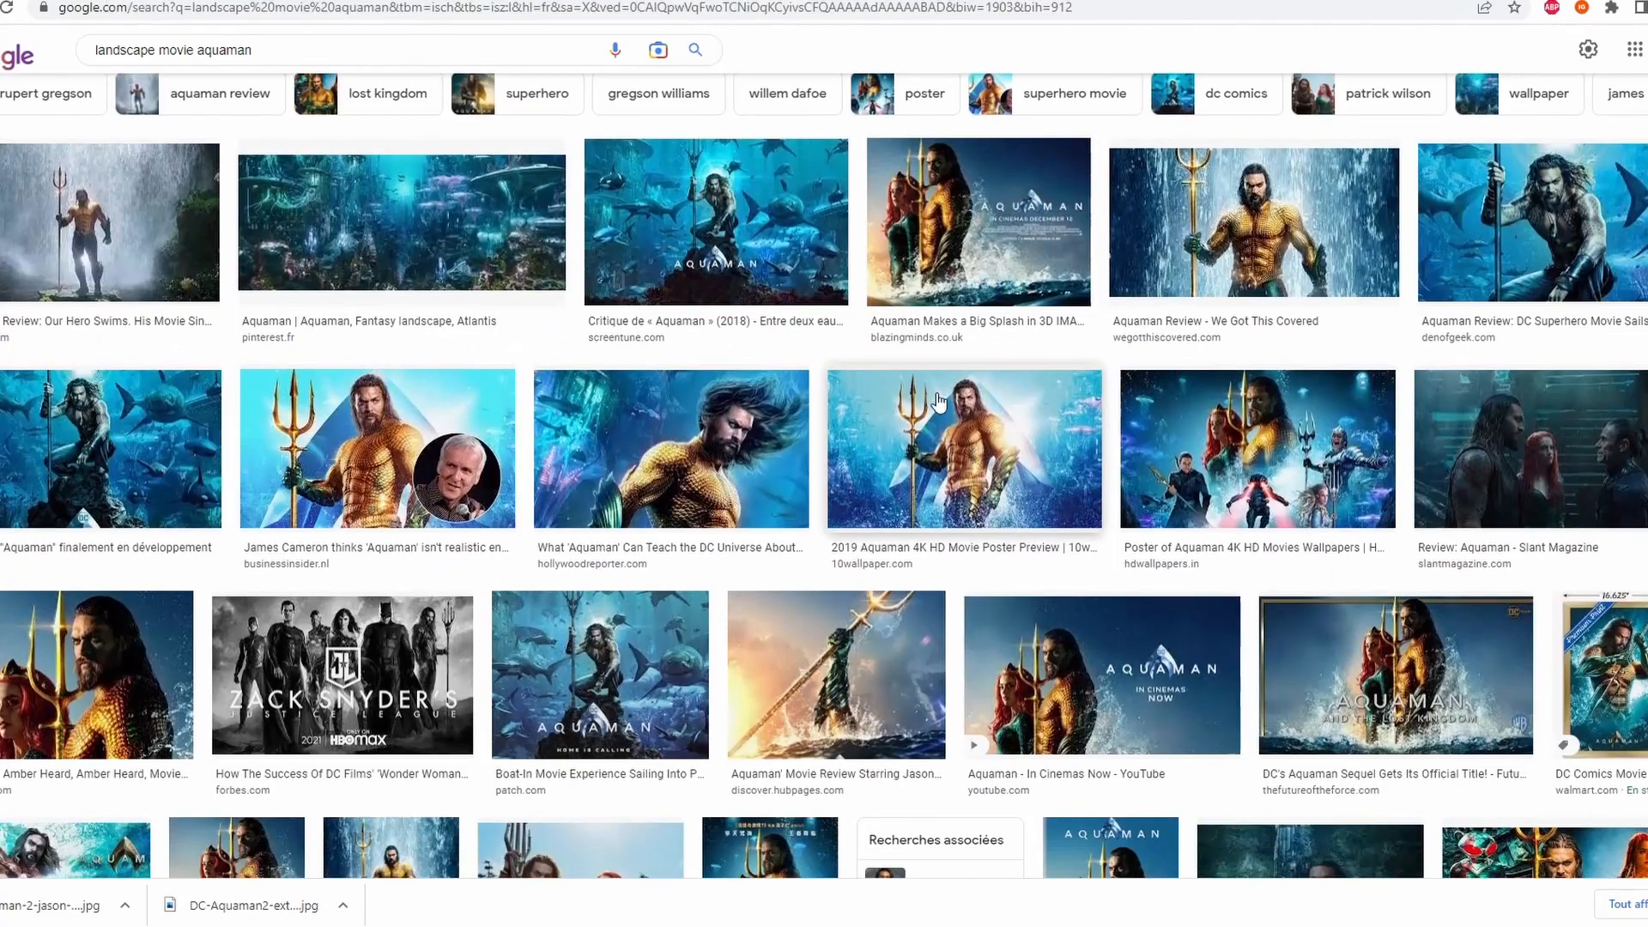
- Find underwater scenery in the "landscape movie aquaman" results and open the Syfy underwater city image
{"action": "scroll", "coordinate": [940, 401], "scroll_direction": "down", "scroll_amount": 3}
{"action": "scroll", "coordinate": [906, 397], "scroll_direction": "down", "scroll_amount": 3}
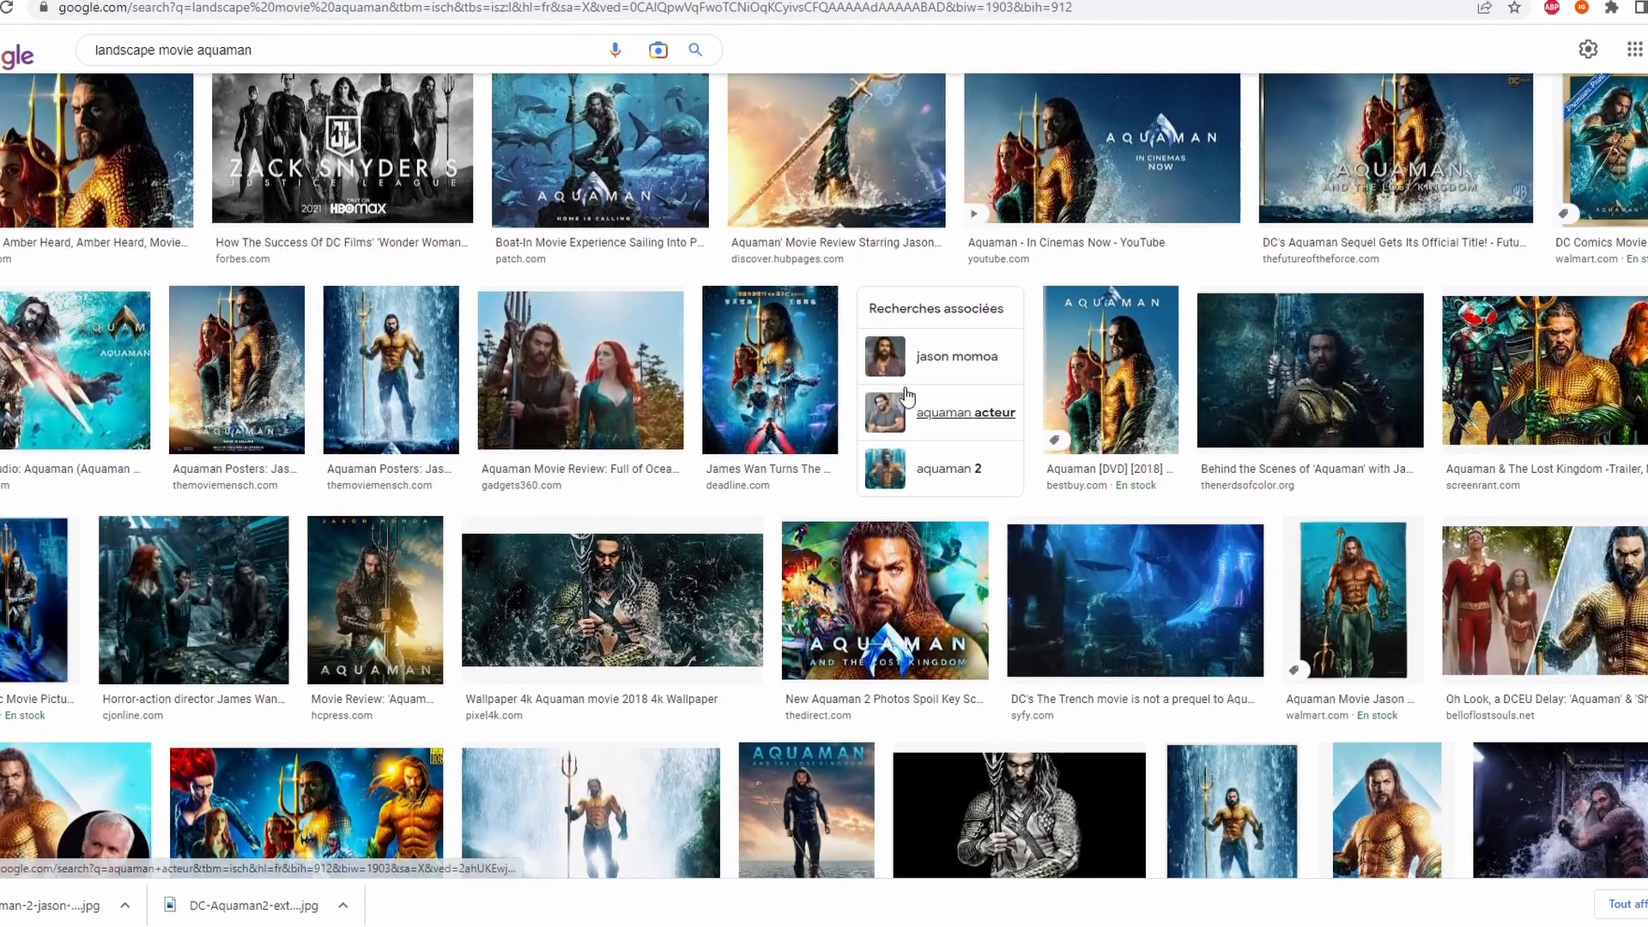
{"action": "left_click", "coordinate": [1063, 571]}
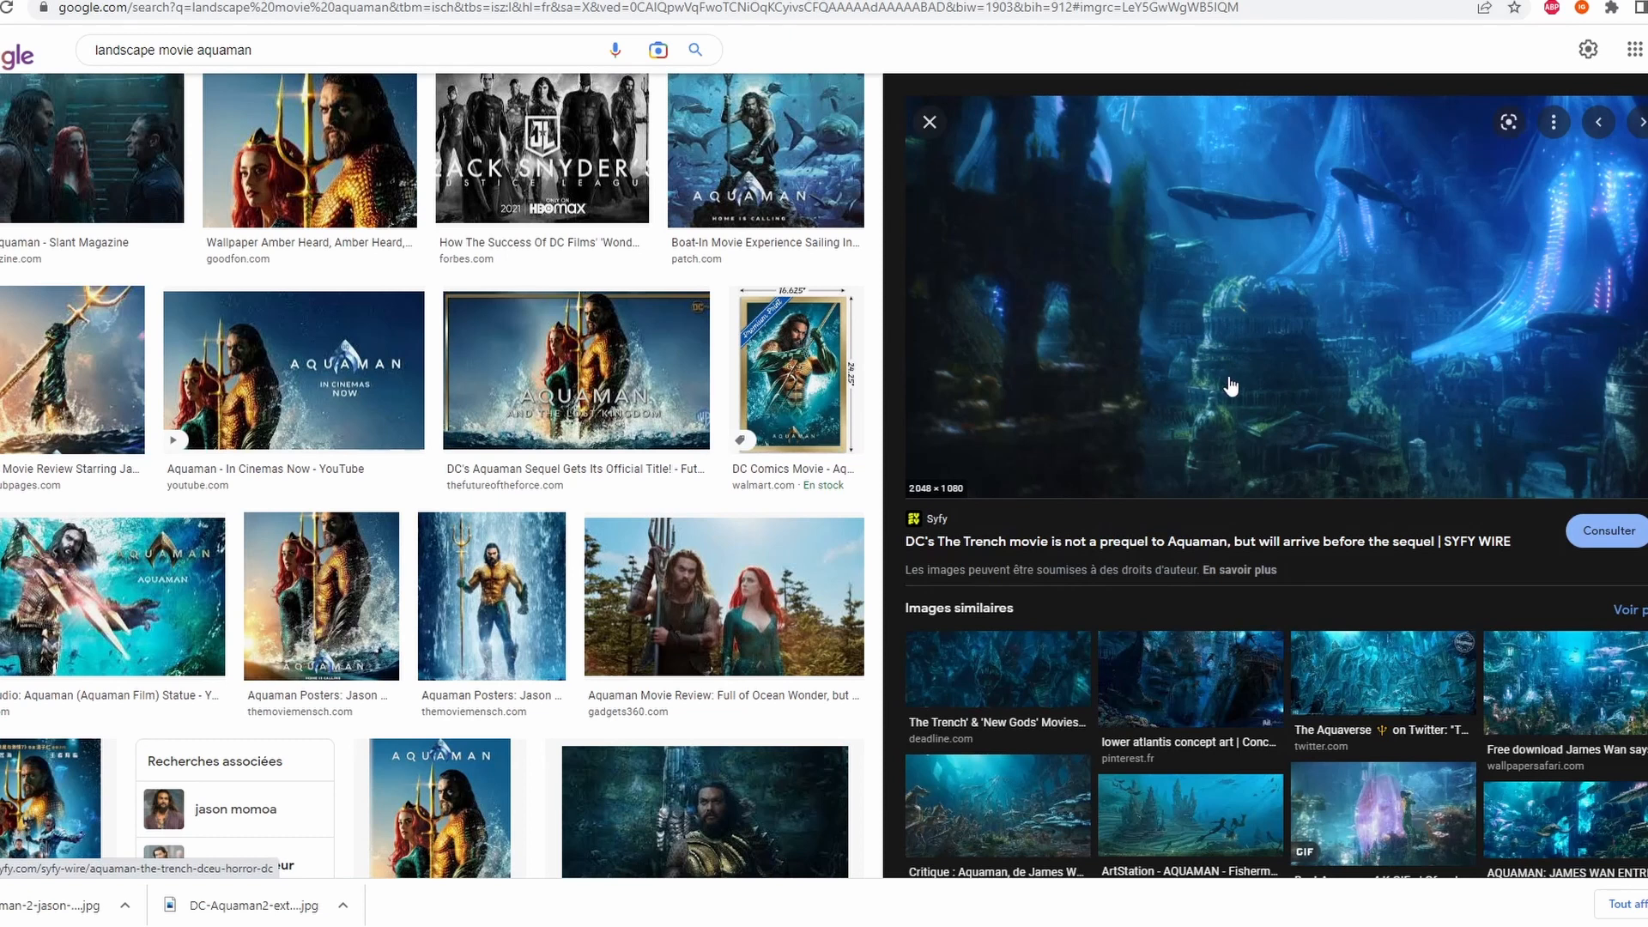
{"action": "scroll", "coordinate": [1446, 423], "scroll_direction": "down", "scroll_amount": 4}
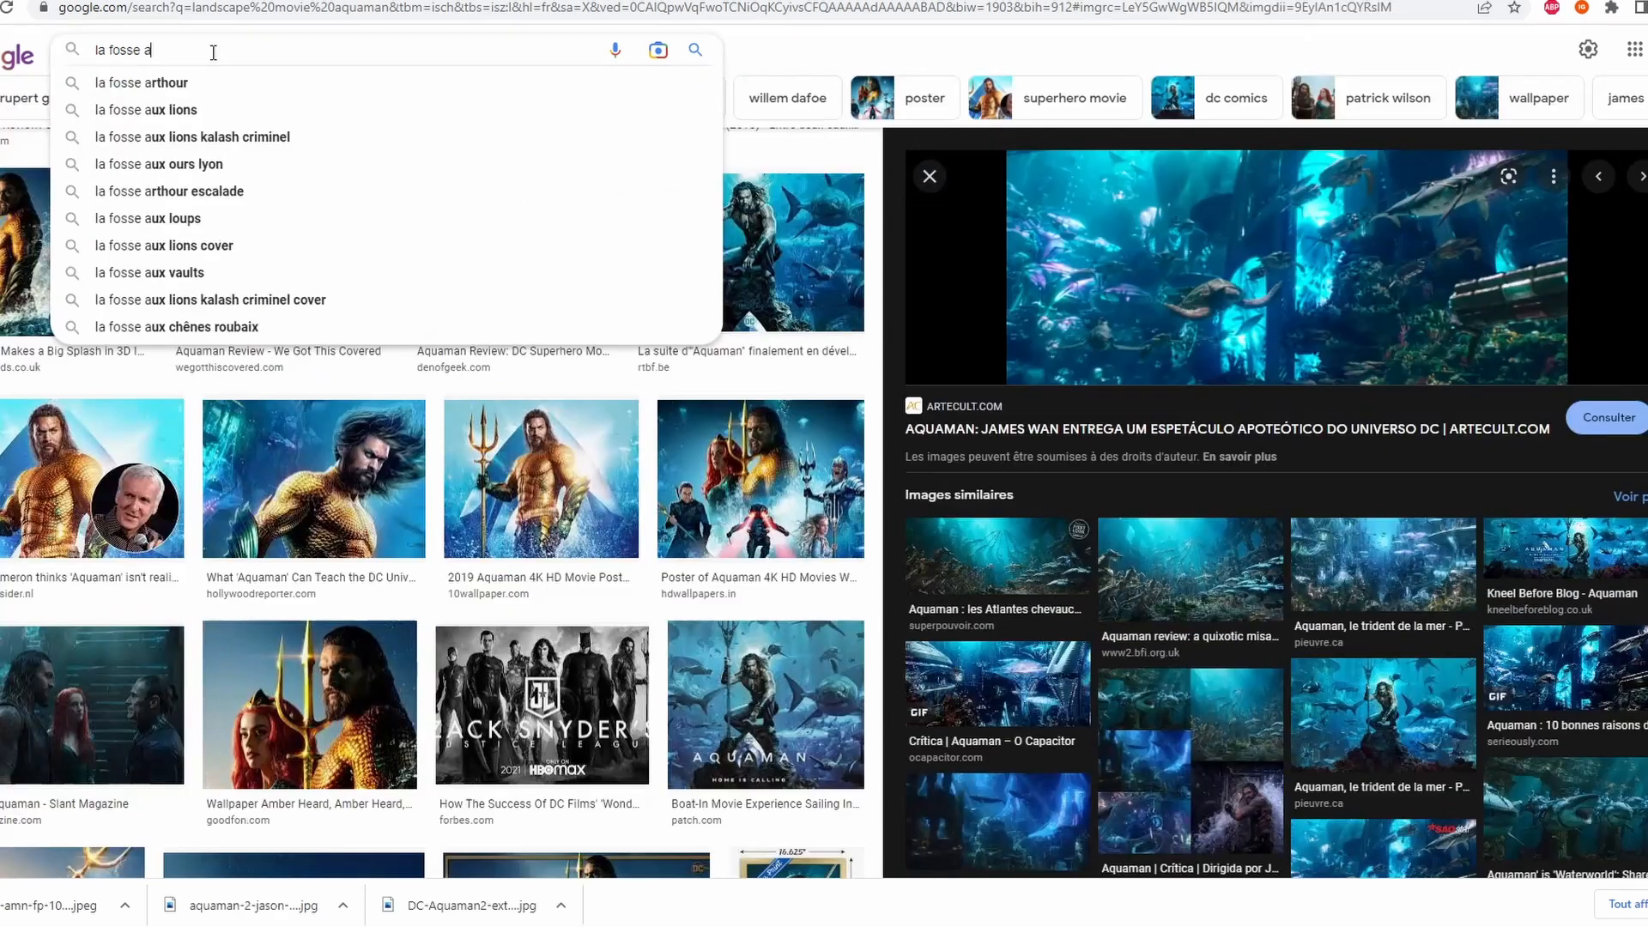
- Search images for "la fosse aquaman" and preview the creature picture from the first result
{"action": "type", "text": "uq"}
{"action": "key", "text": "BackSpace"}
{"action": "key", "text": "BackSpace"}
{"action": "type", "text": "quam"}
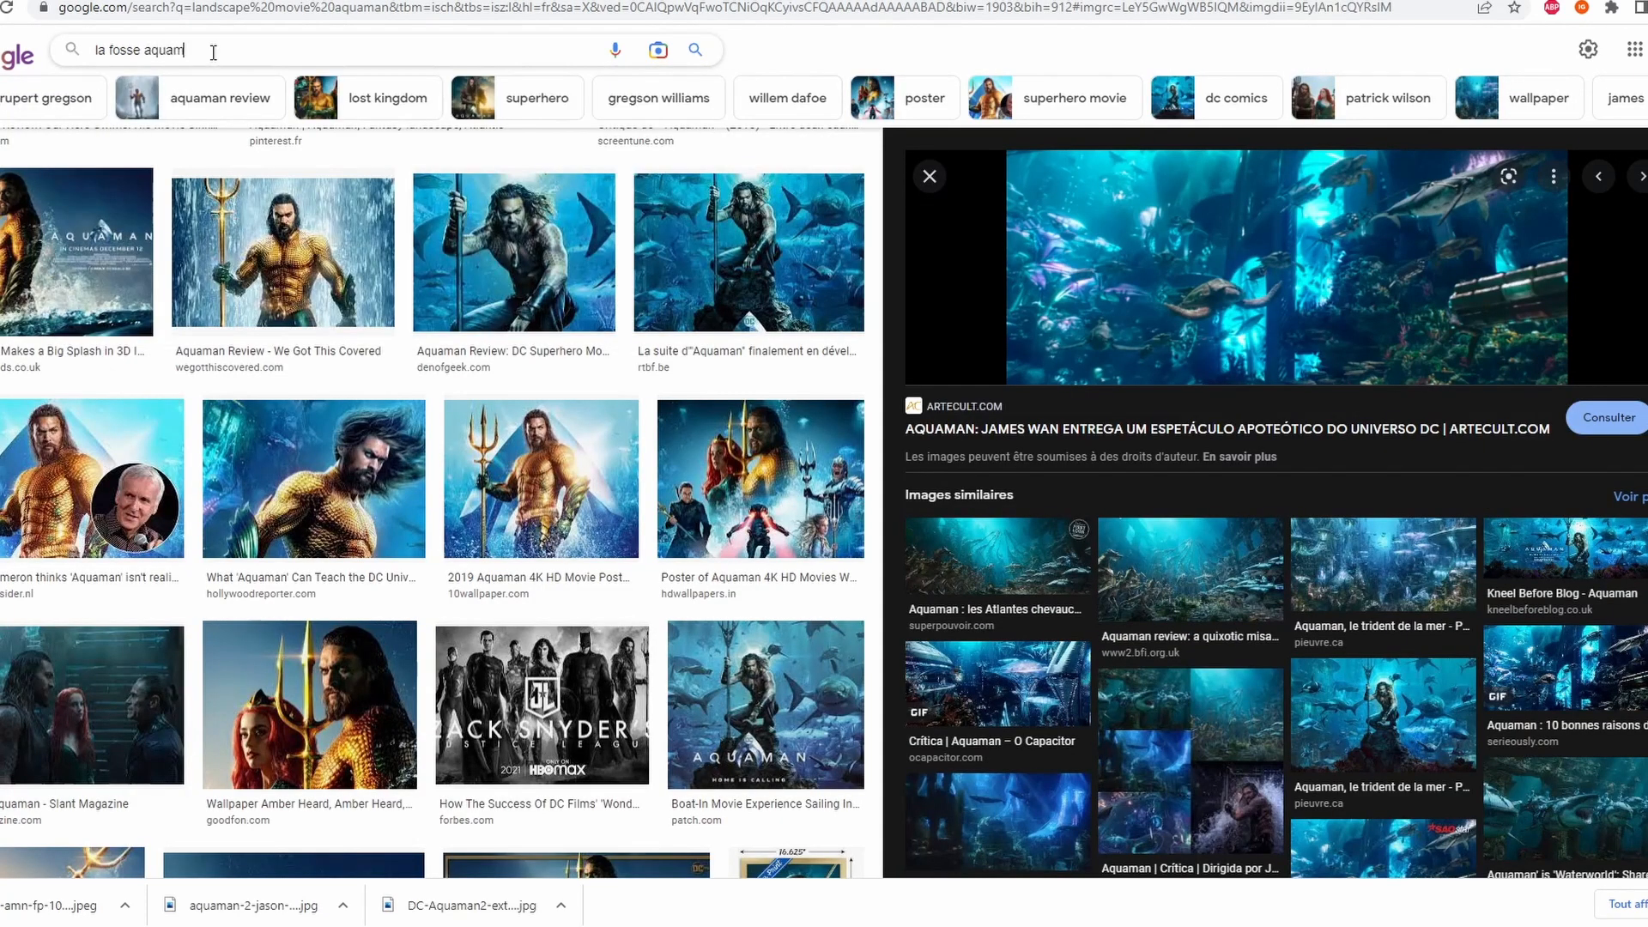
{"action": "type", "text": "an"}
{"action": "key", "text": "Return"}
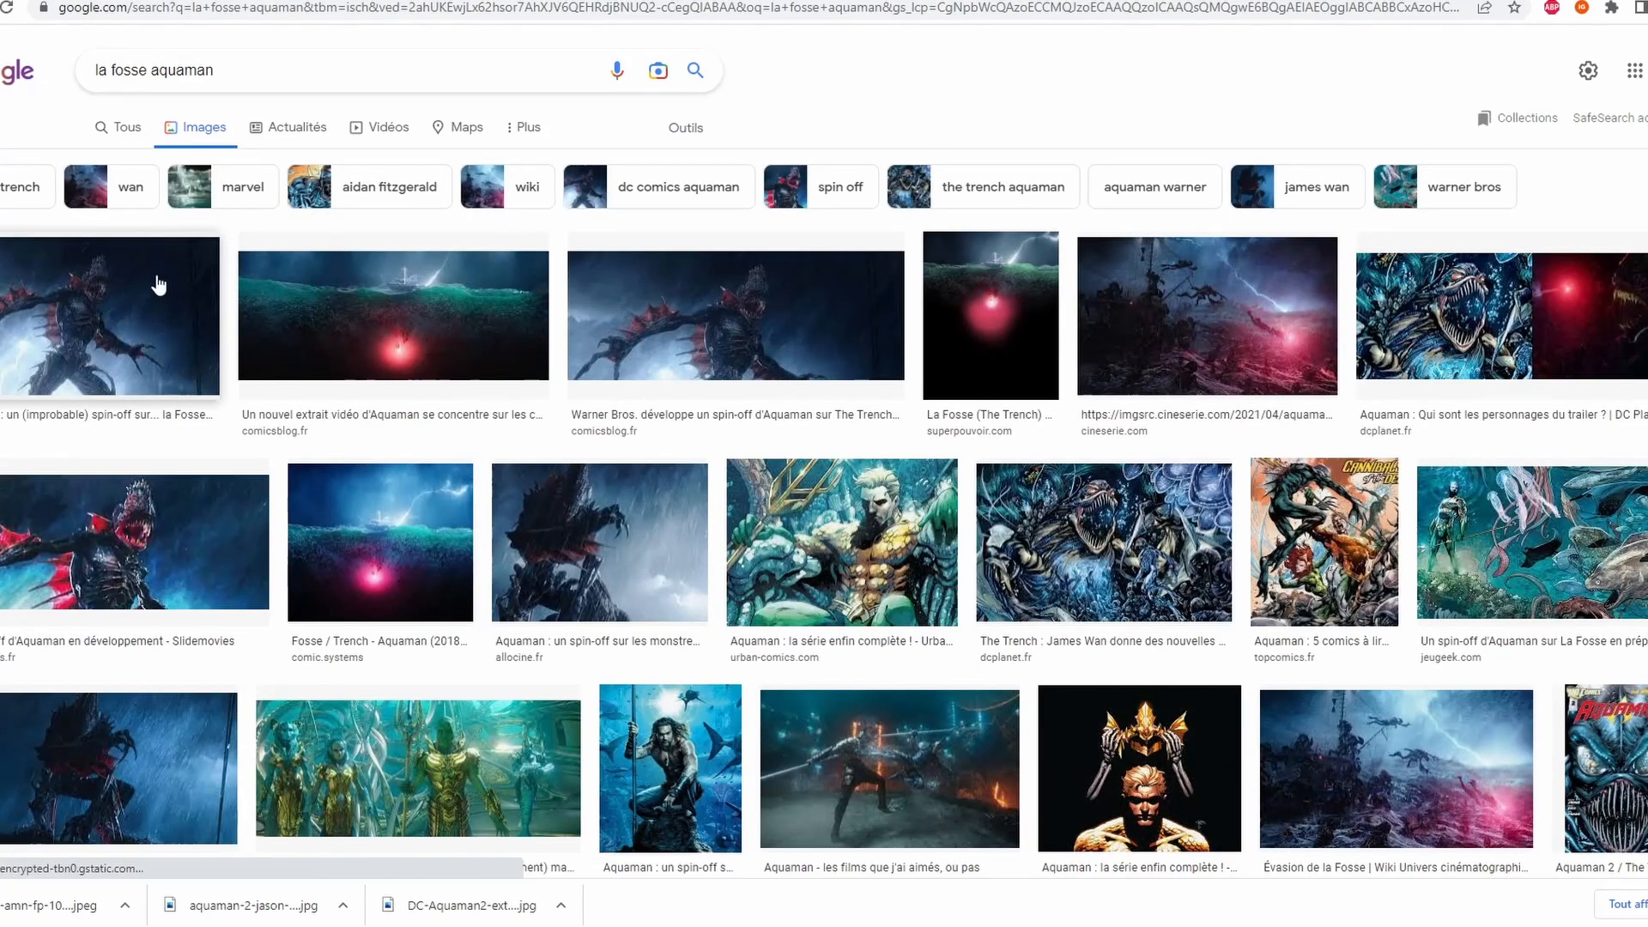
{"action": "left_click", "coordinate": [158, 282]}
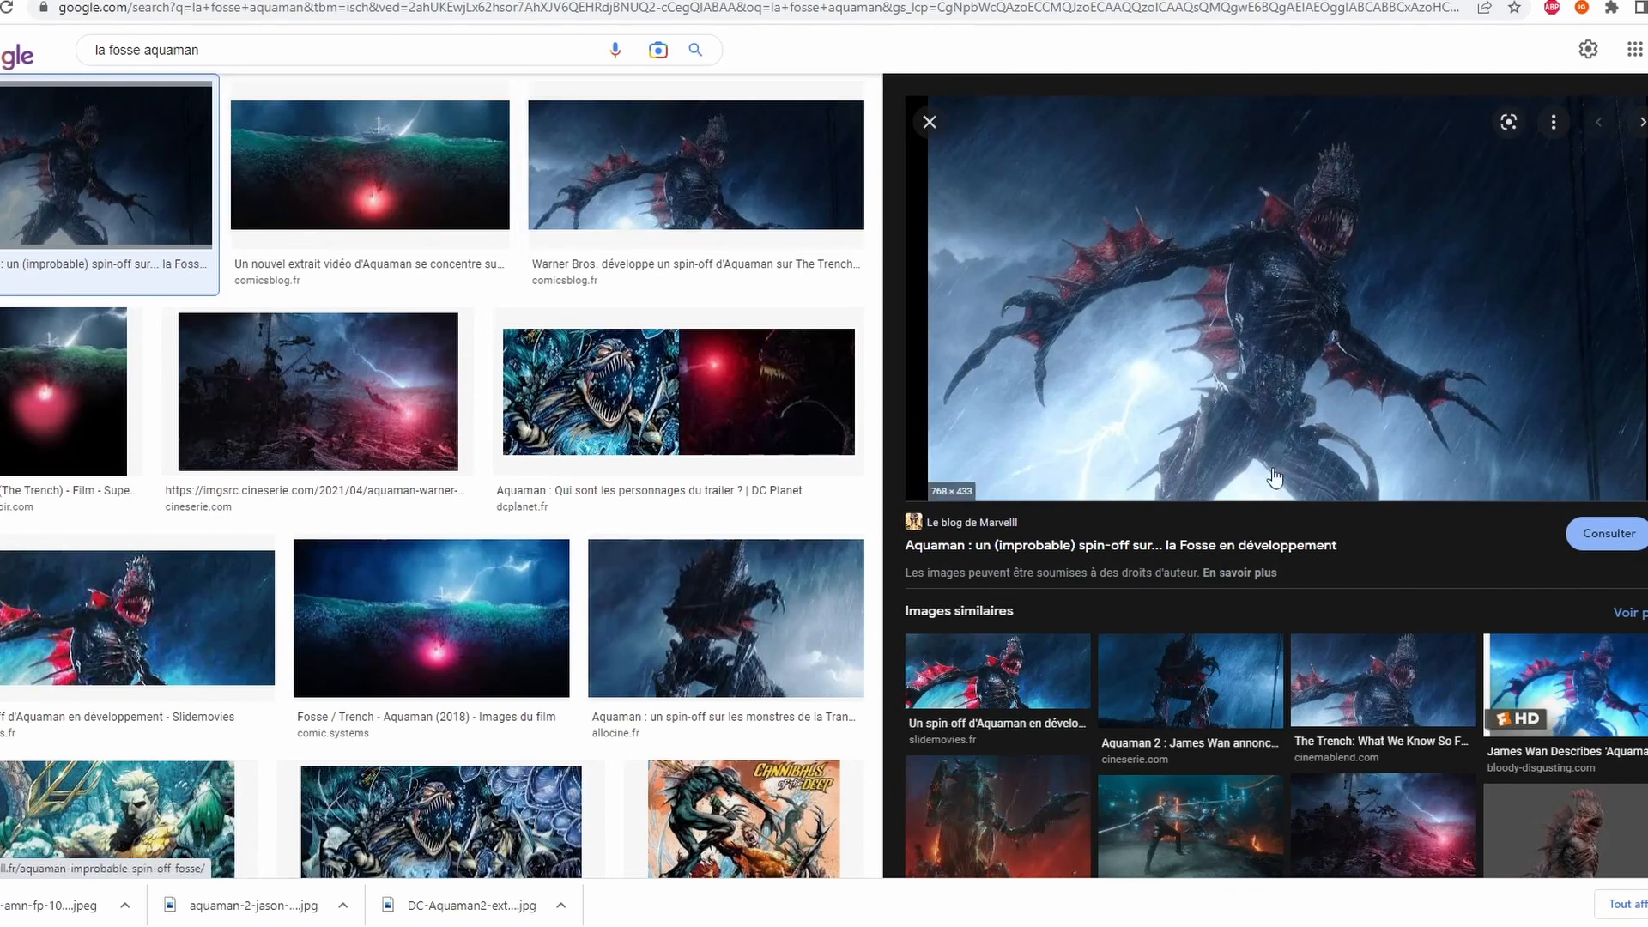
{"action": "key", "text": "alt+Left"}
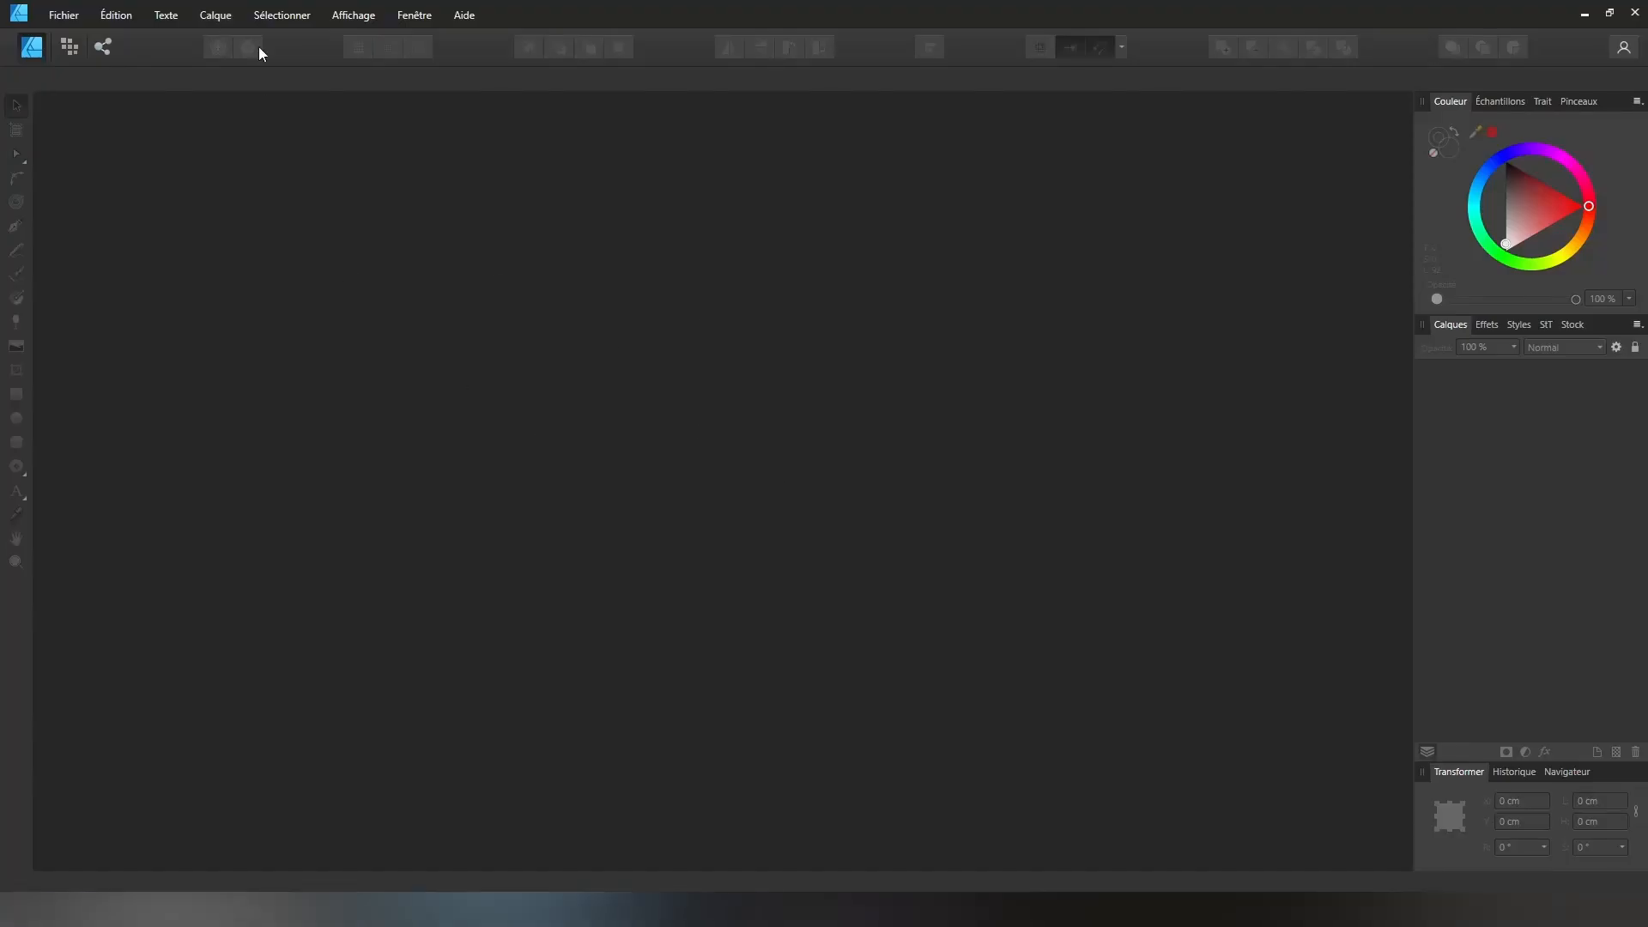
- Switch to Affinity Designer and start a new document with centimetres as the document units
{"action": "left_click", "coordinate": [56, 12]}
{"action": "left_click", "coordinate": [117, 57]}
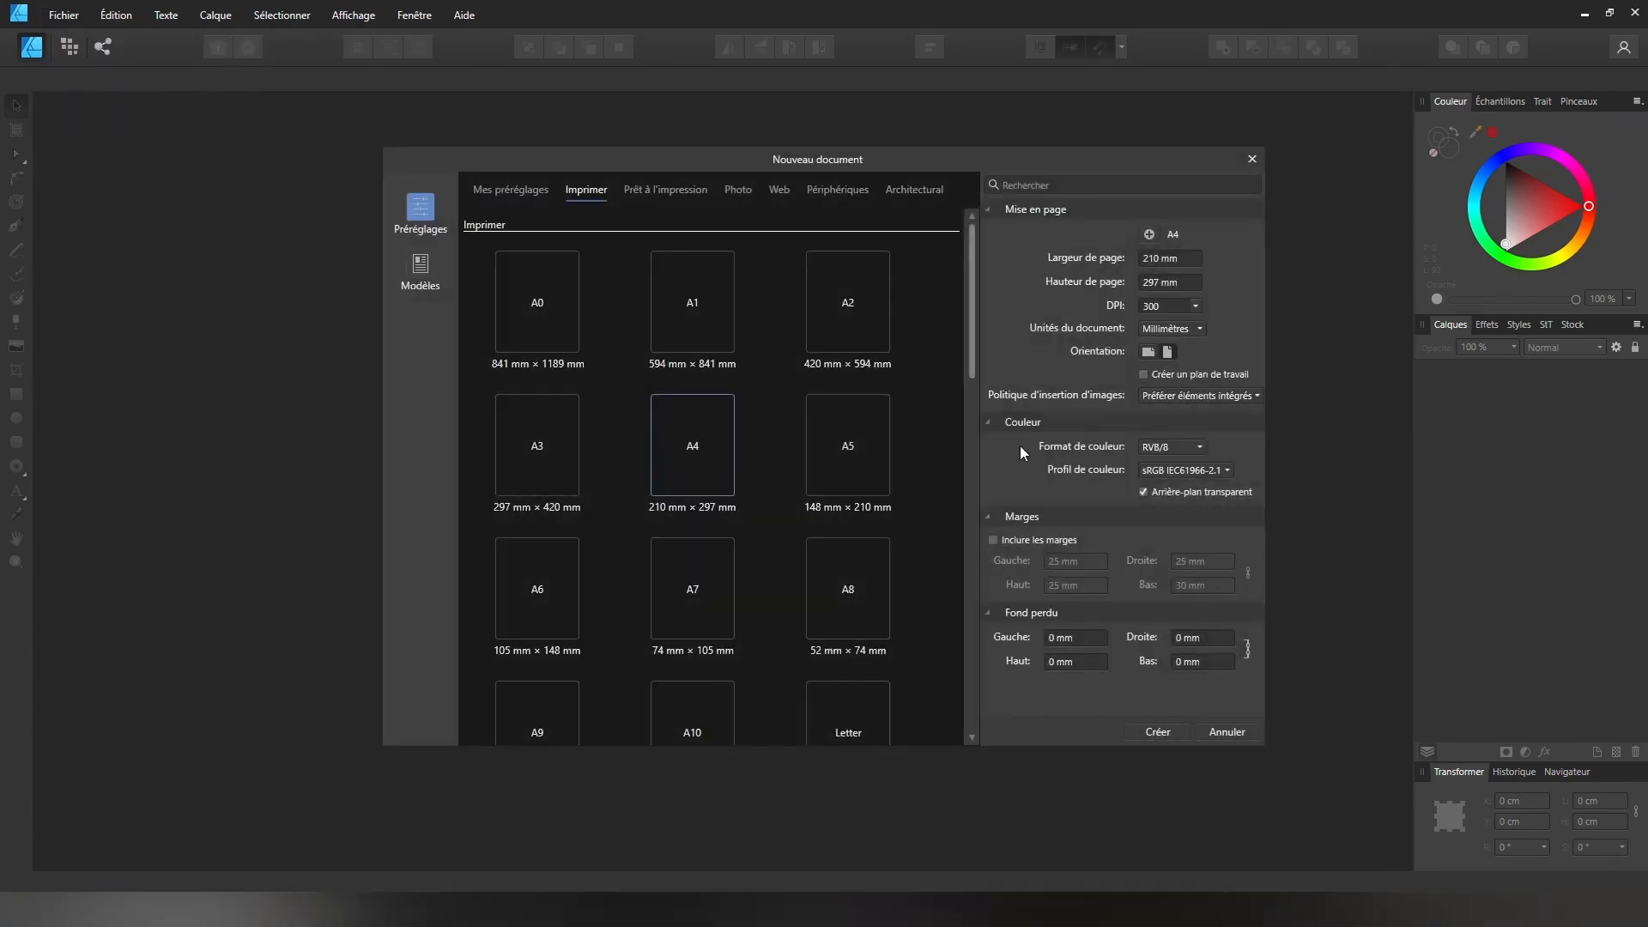
{"action": "left_click", "coordinate": [1162, 332]}
{"action": "left_click", "coordinate": [1166, 485]}
- Set the new document's page size to 120 cm wide and 160 cm high
{"action": "left_click", "coordinate": [1150, 260]}
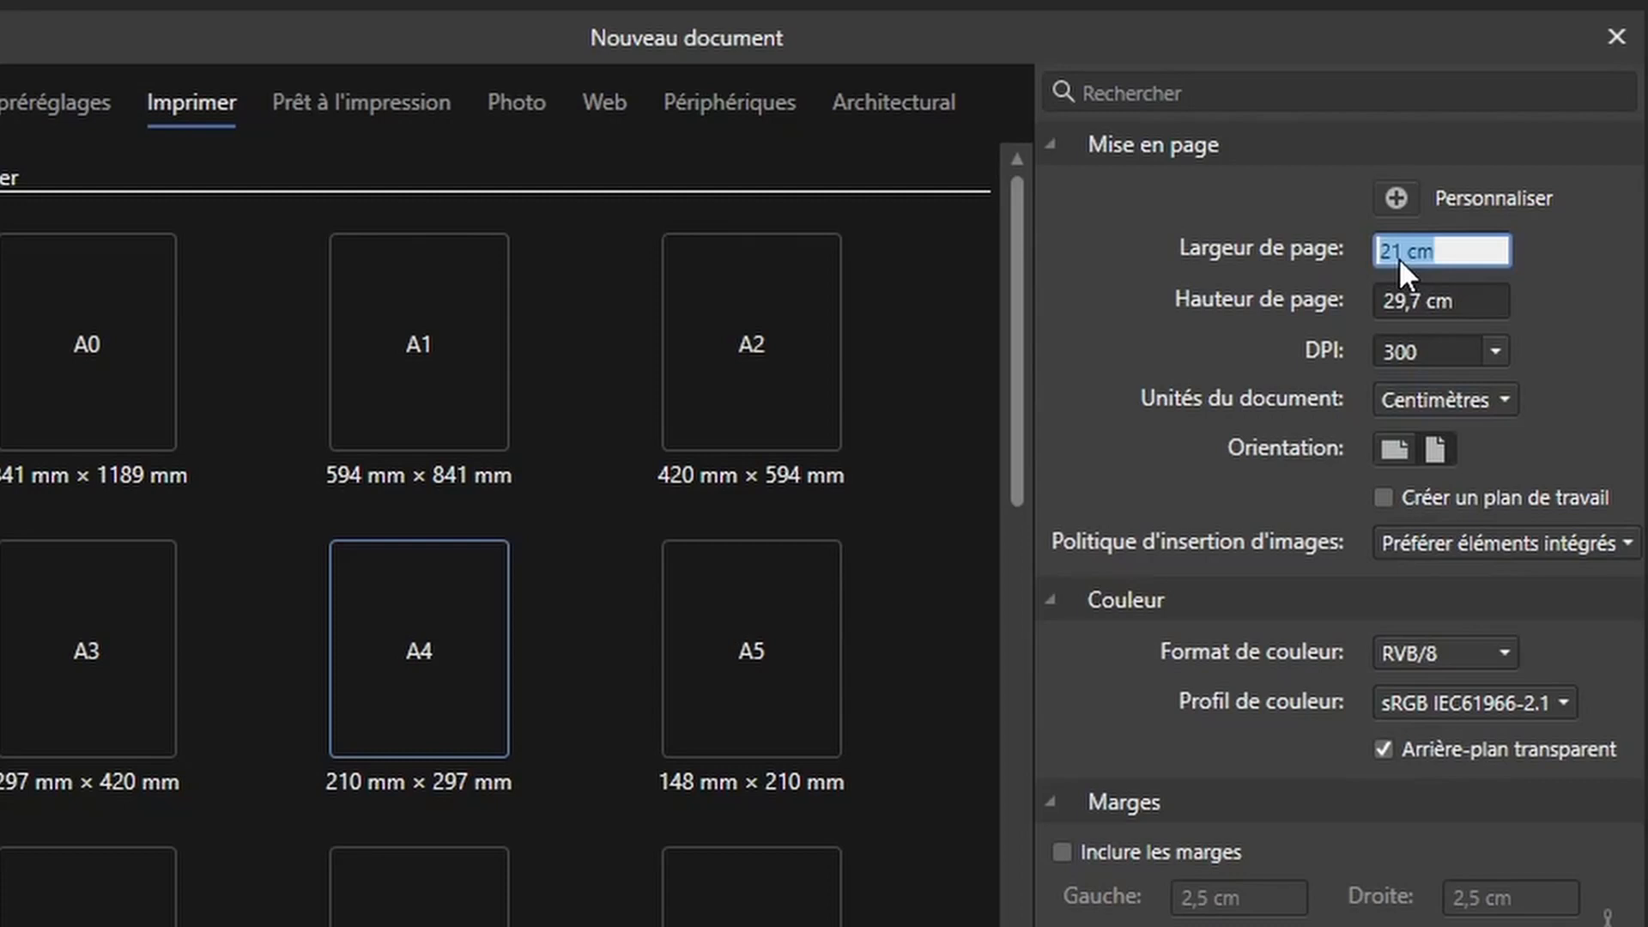
{"action": "type", "text": "120"}
{"action": "left_click", "coordinate": [1449, 305]}
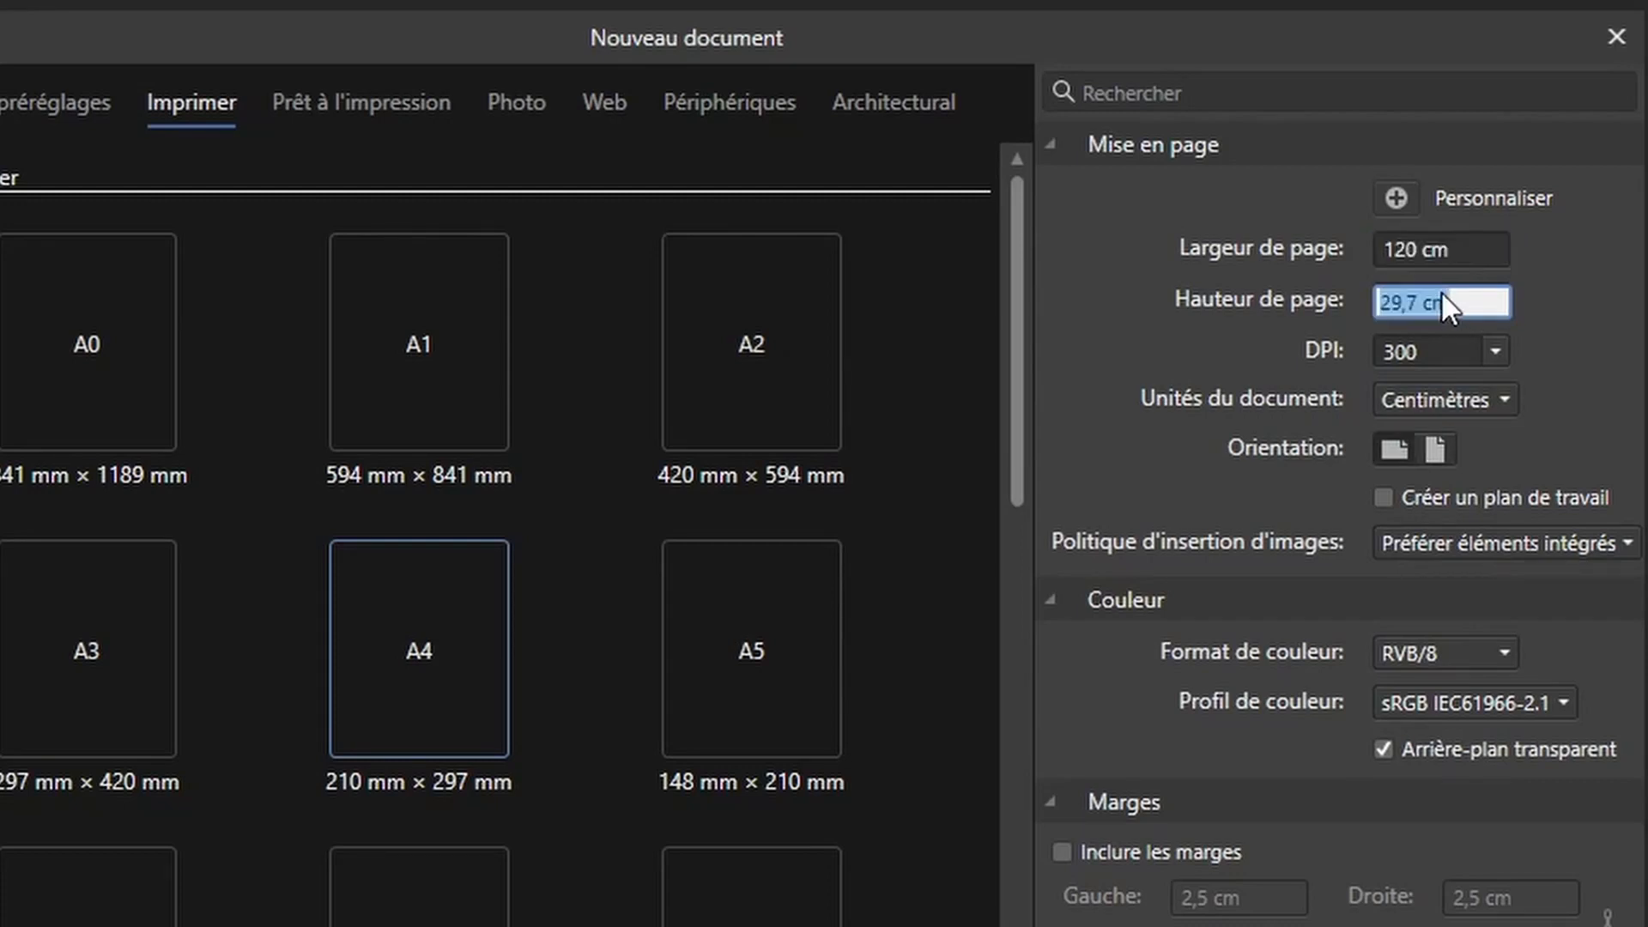
{"action": "type", "text": "1"}
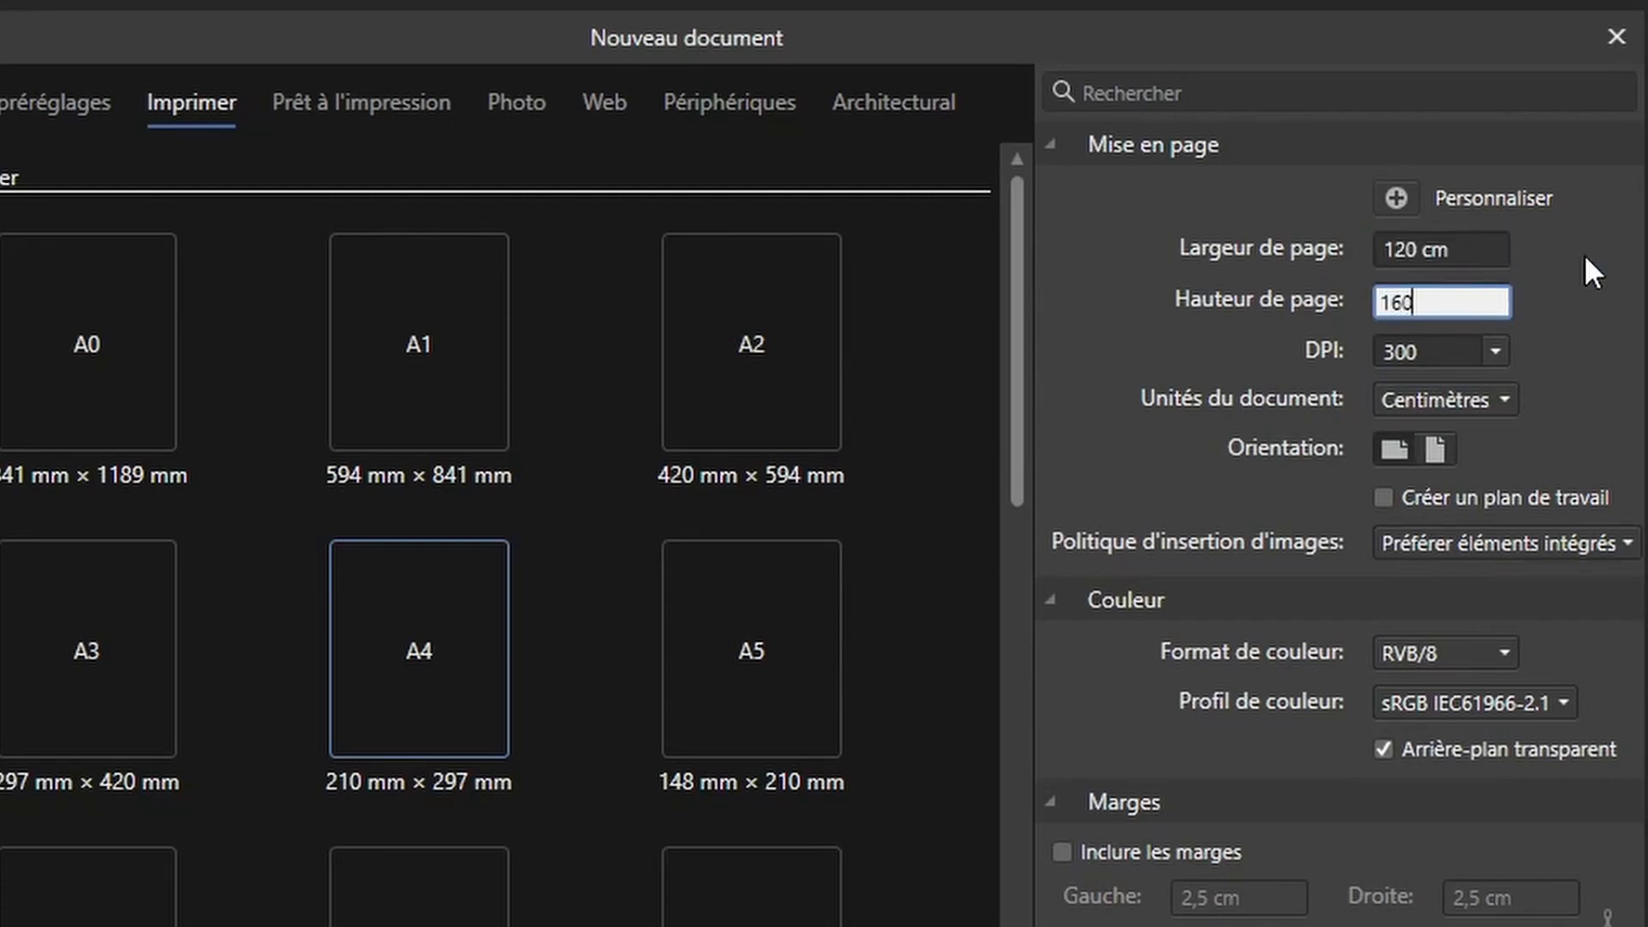
{"action": "type", "text": "60"}
{"action": "key", "text": "Return"}
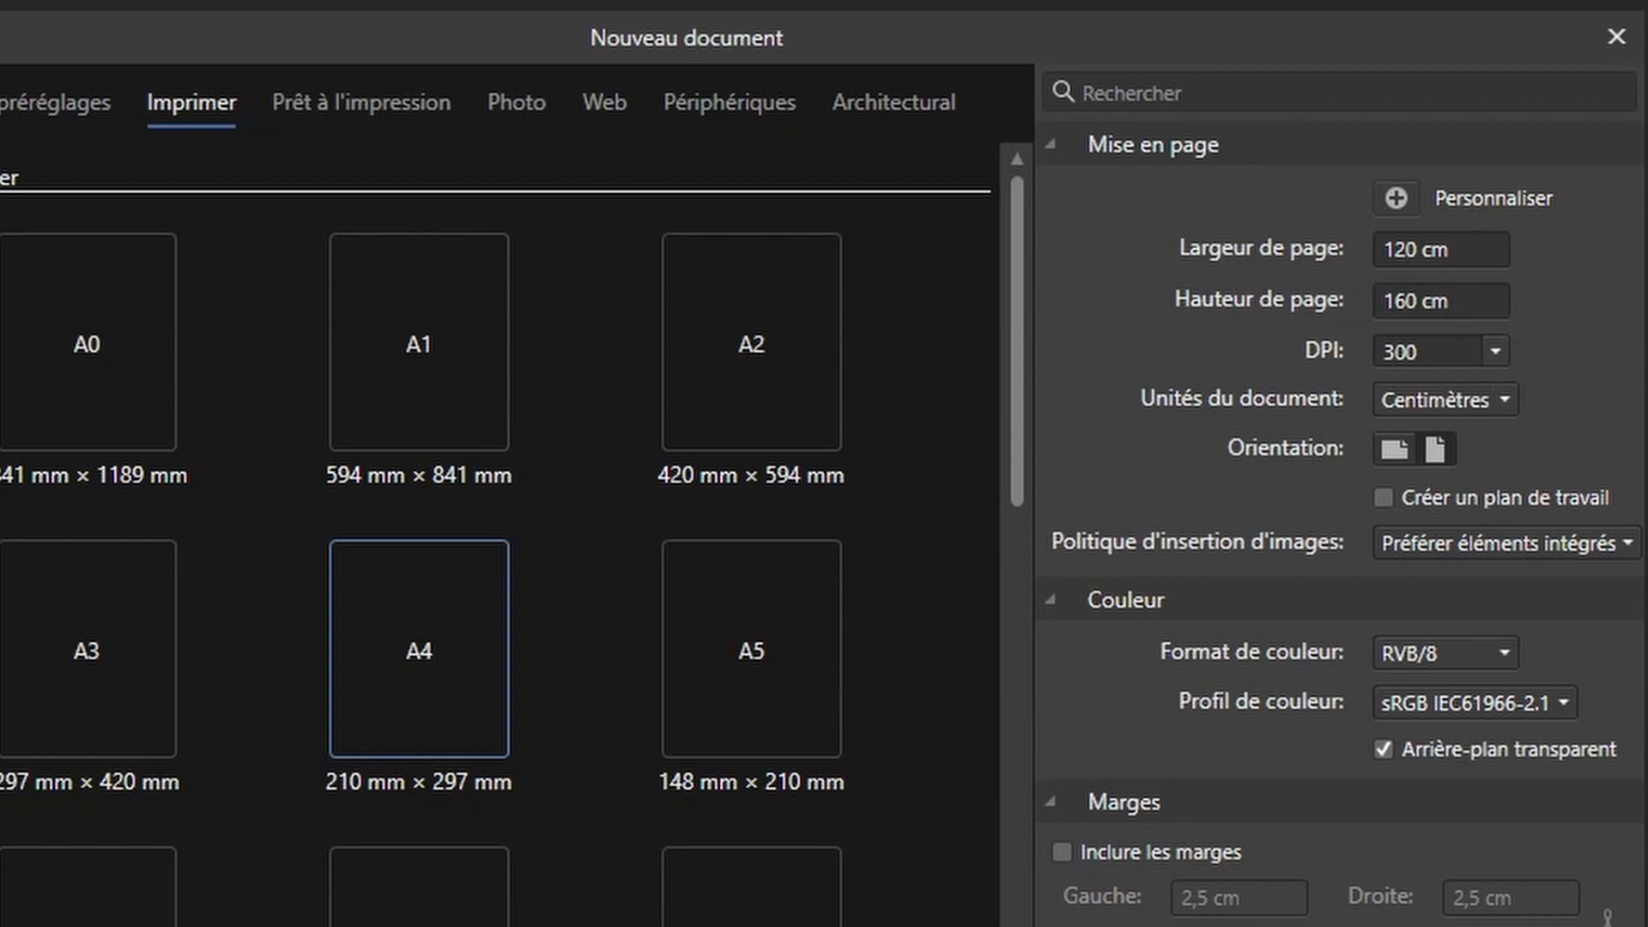
{"action": "left_click", "coordinate": [1417, 246]}
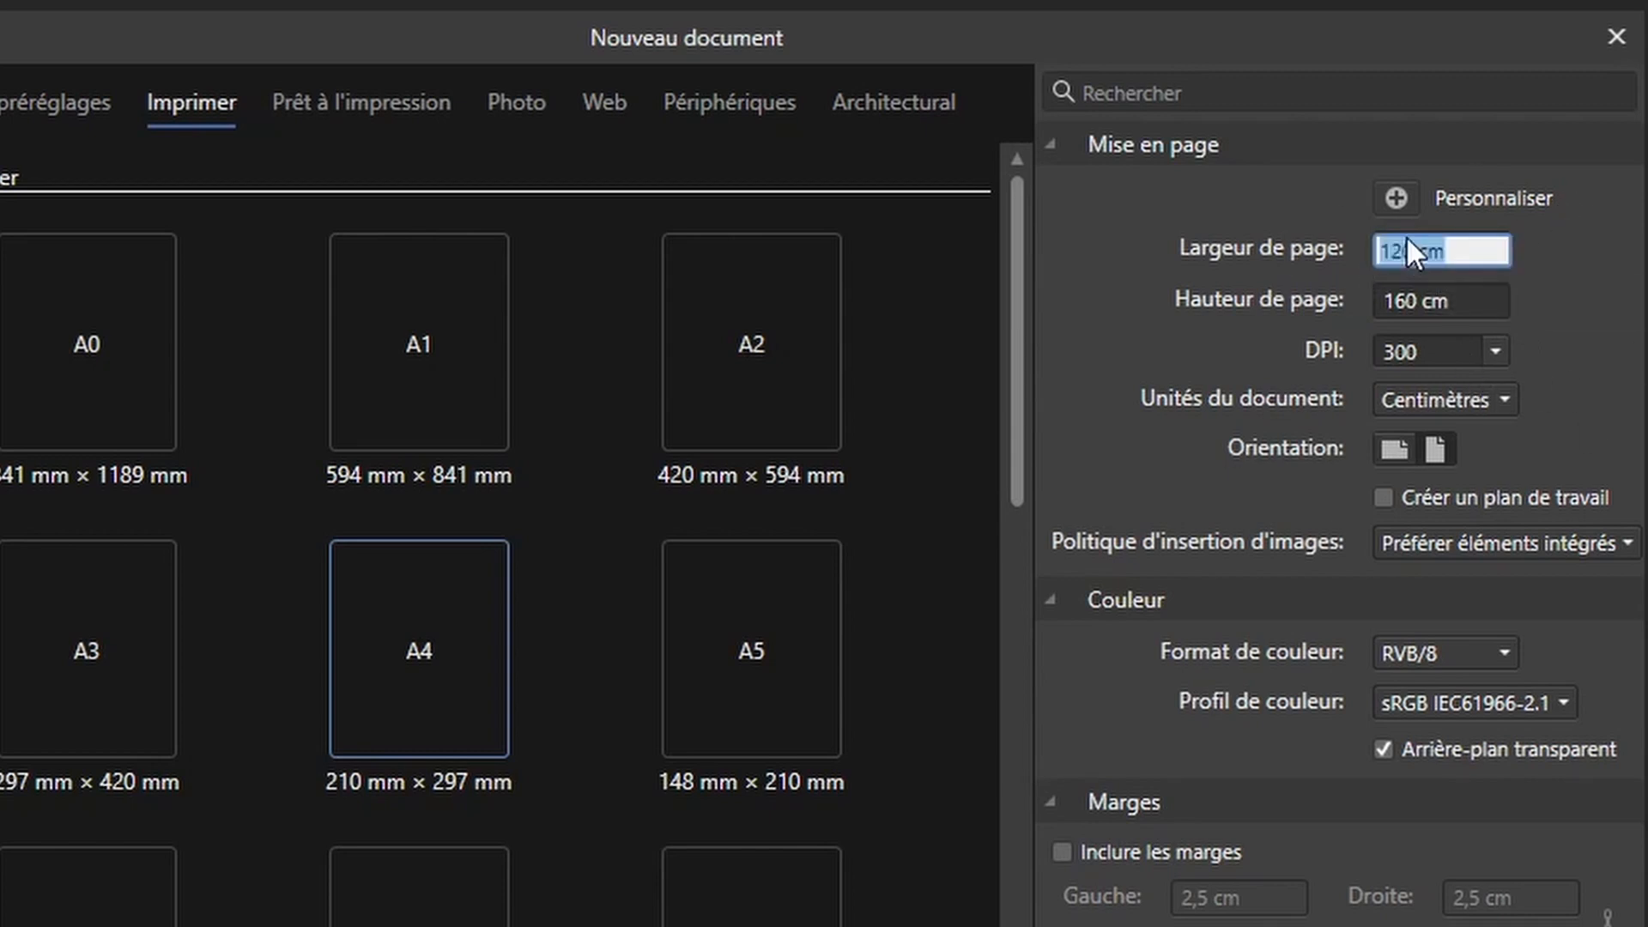
{"action": "left_click", "coordinate": [1501, 248]}
{"action": "left_click", "coordinate": [1532, 247]}
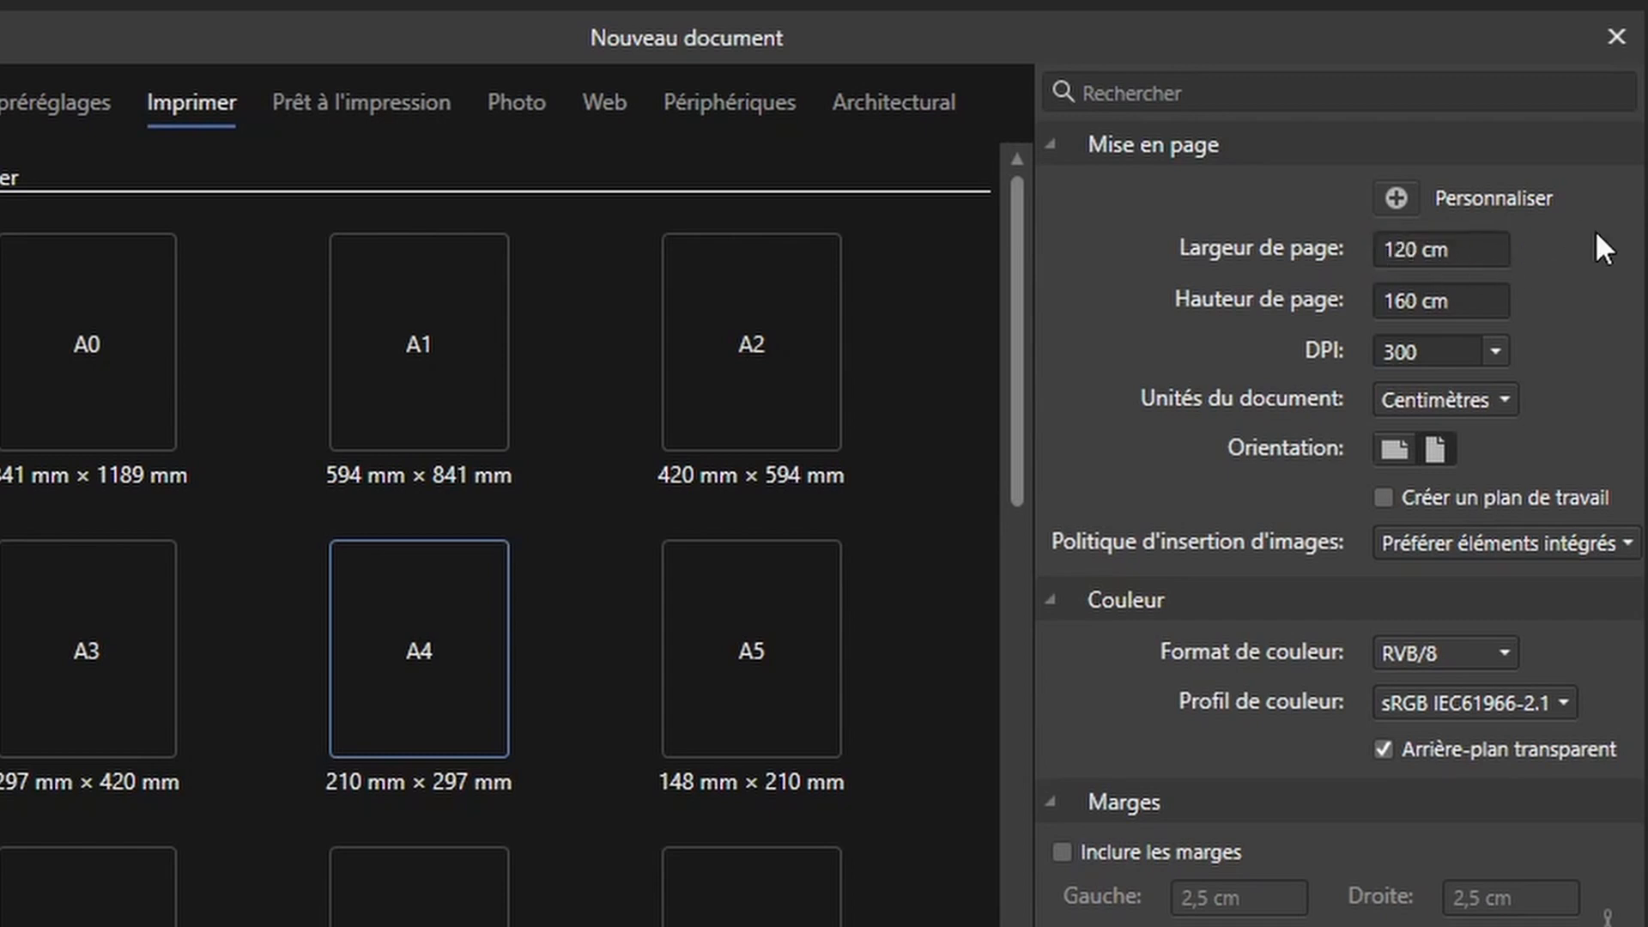
- Set the page width to 30 cm and the height to 40 cm, and create the document
{"action": "left_click", "coordinate": [1430, 247]}
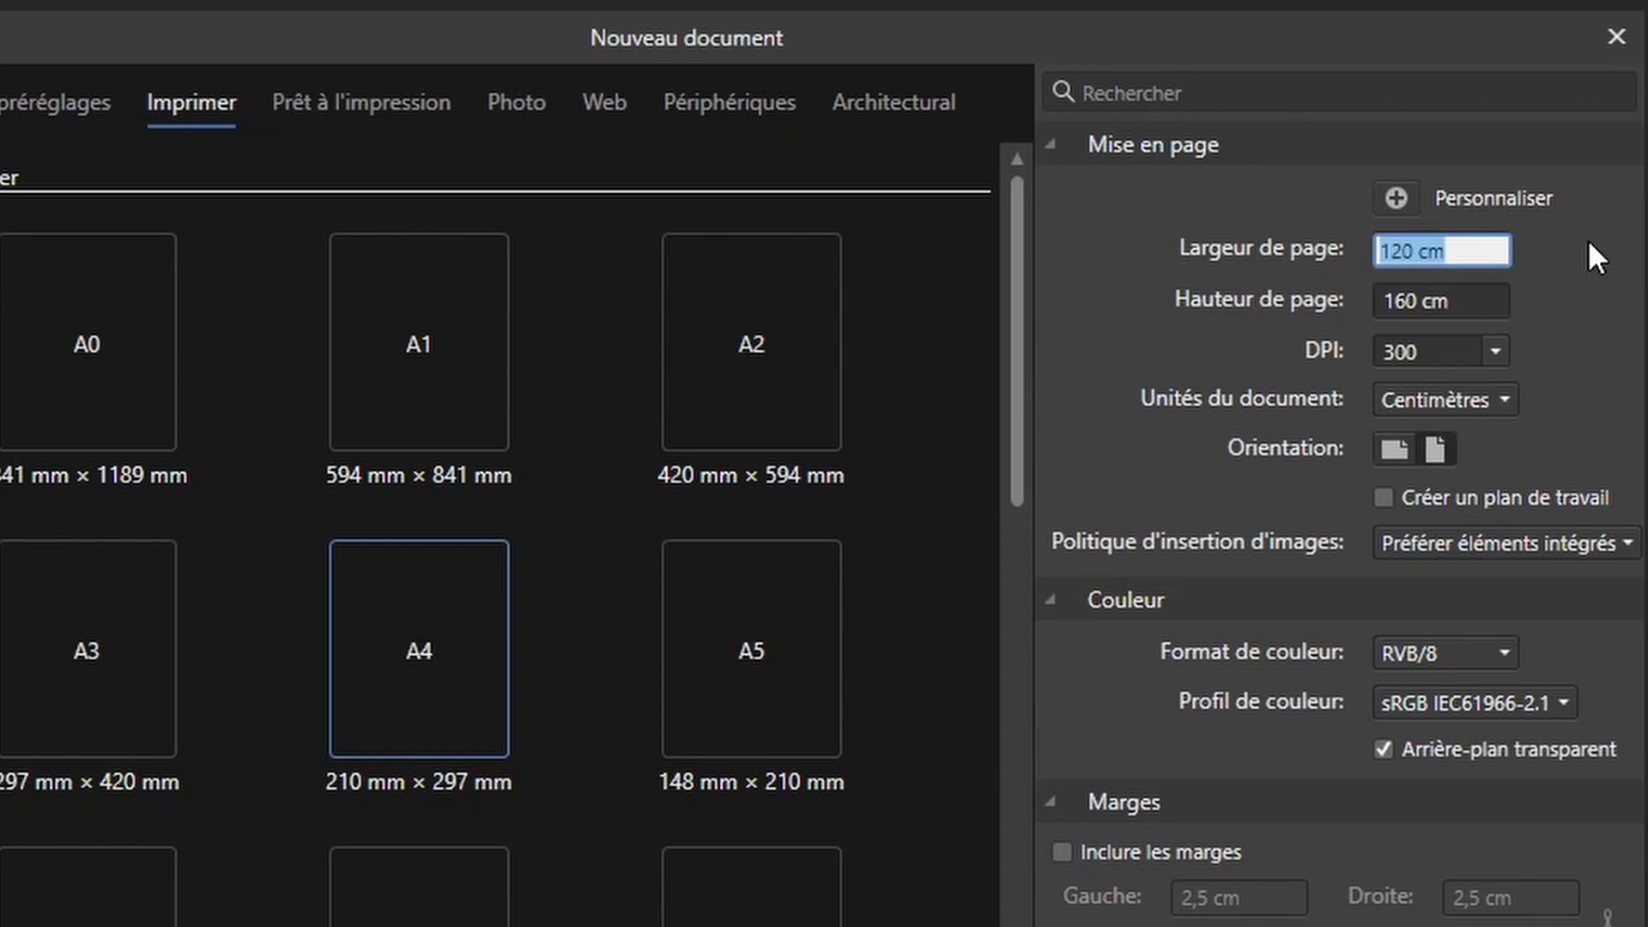
{"action": "type", "text": "30"}
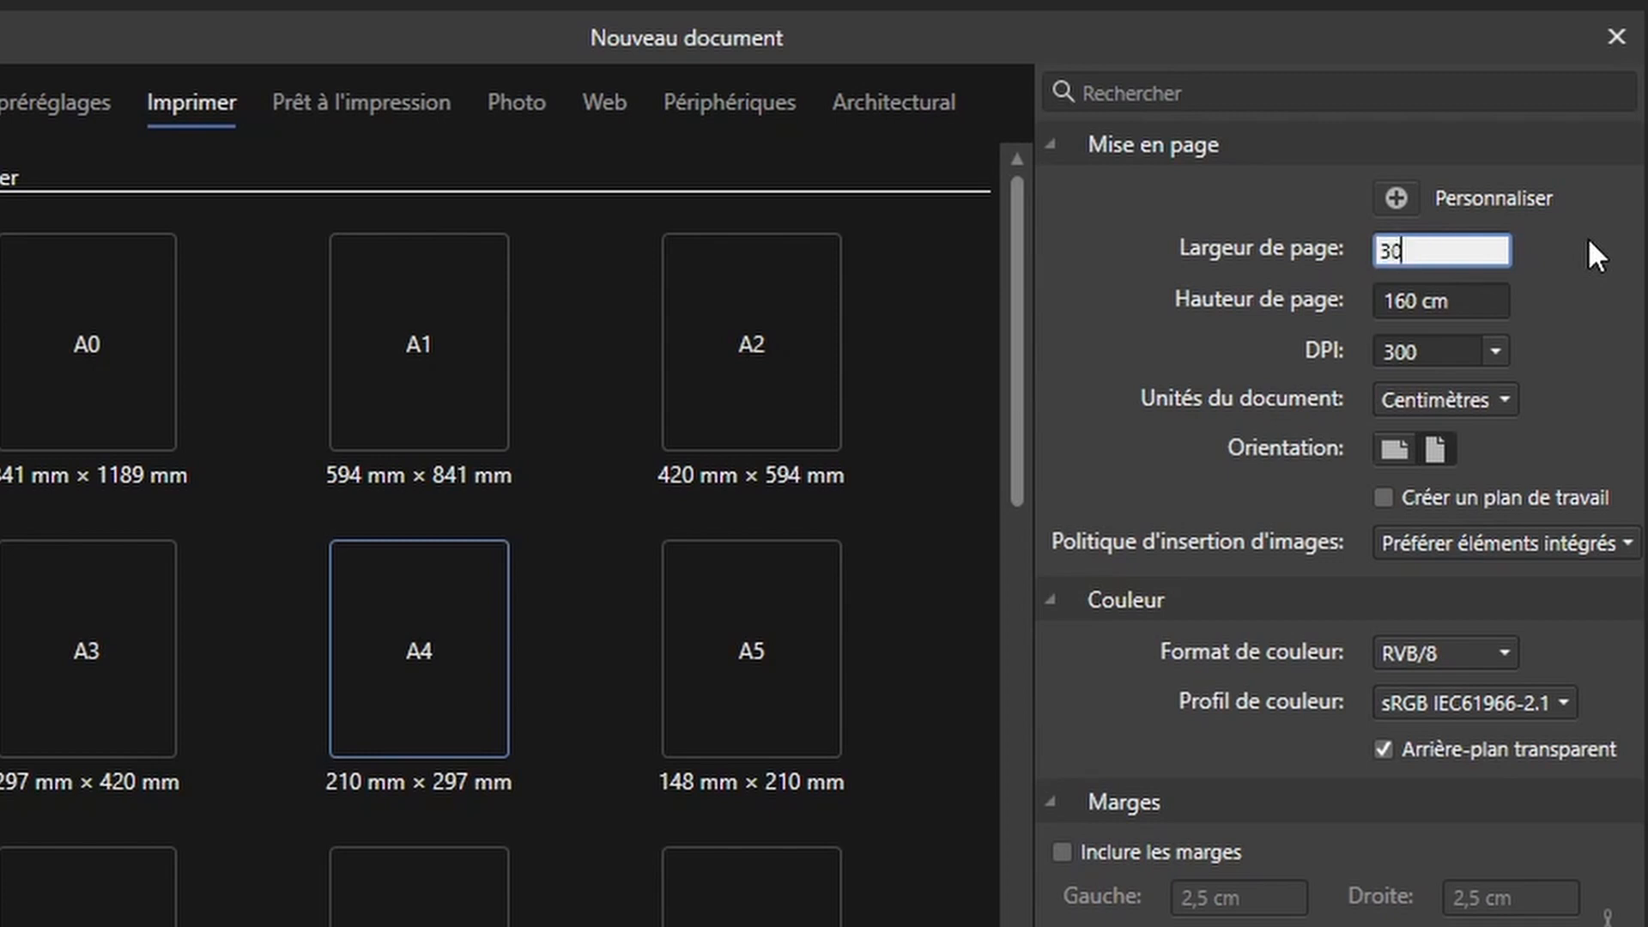
{"action": "key", "text": "Return"}
{"action": "left_click", "coordinate": [1421, 295]}
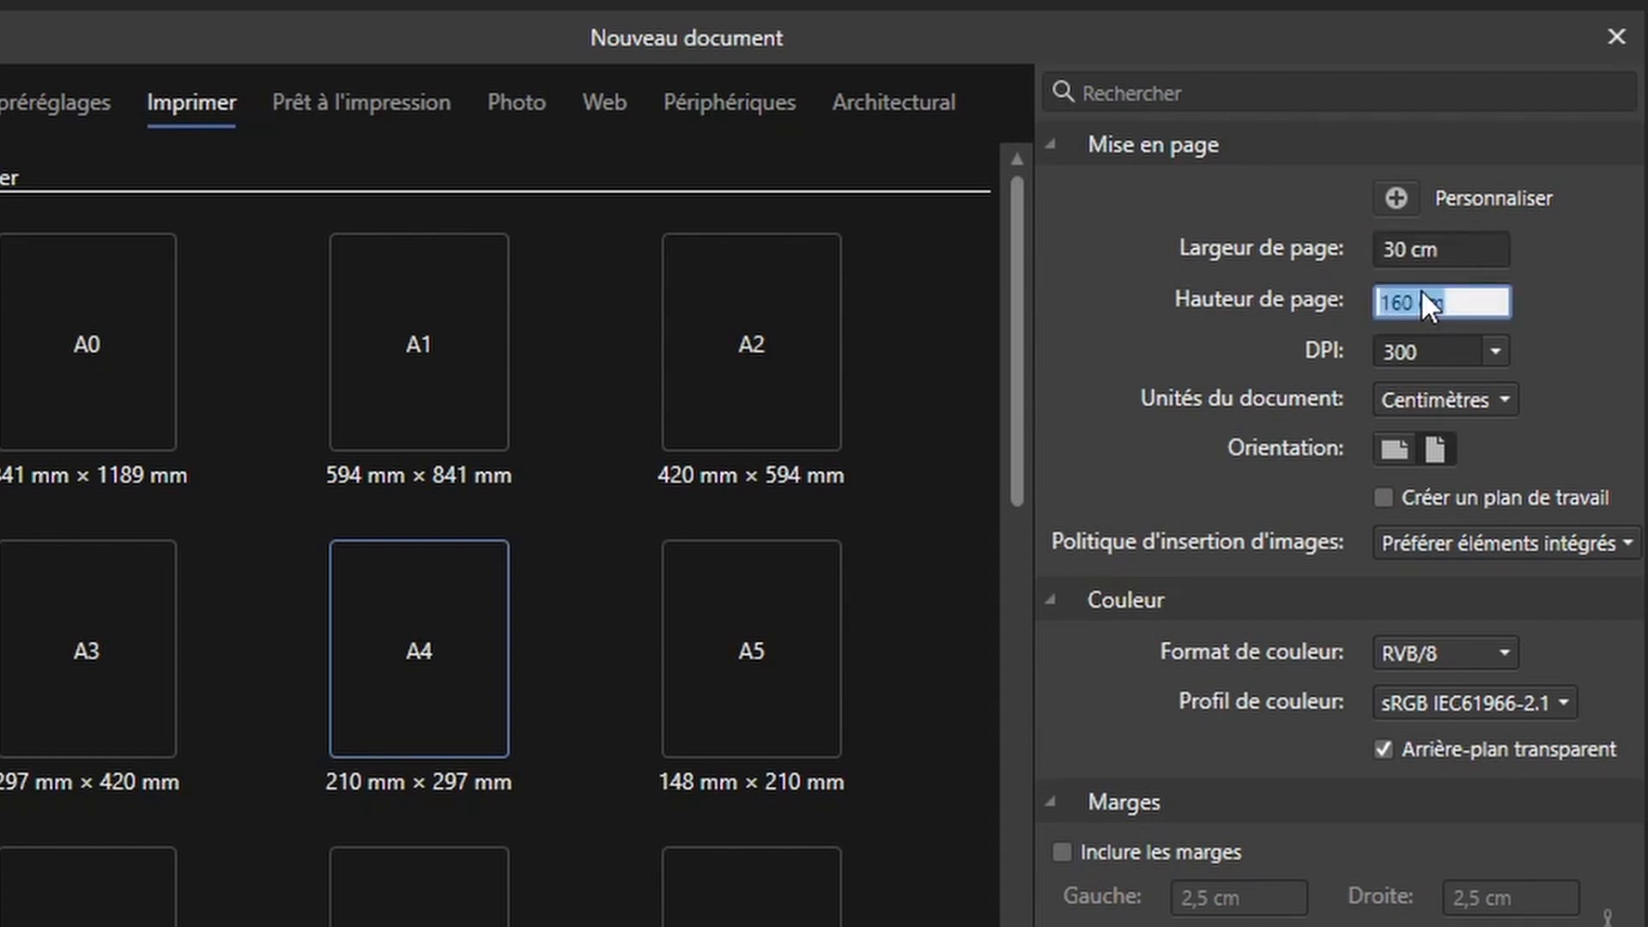
{"action": "type", "text": "40"}
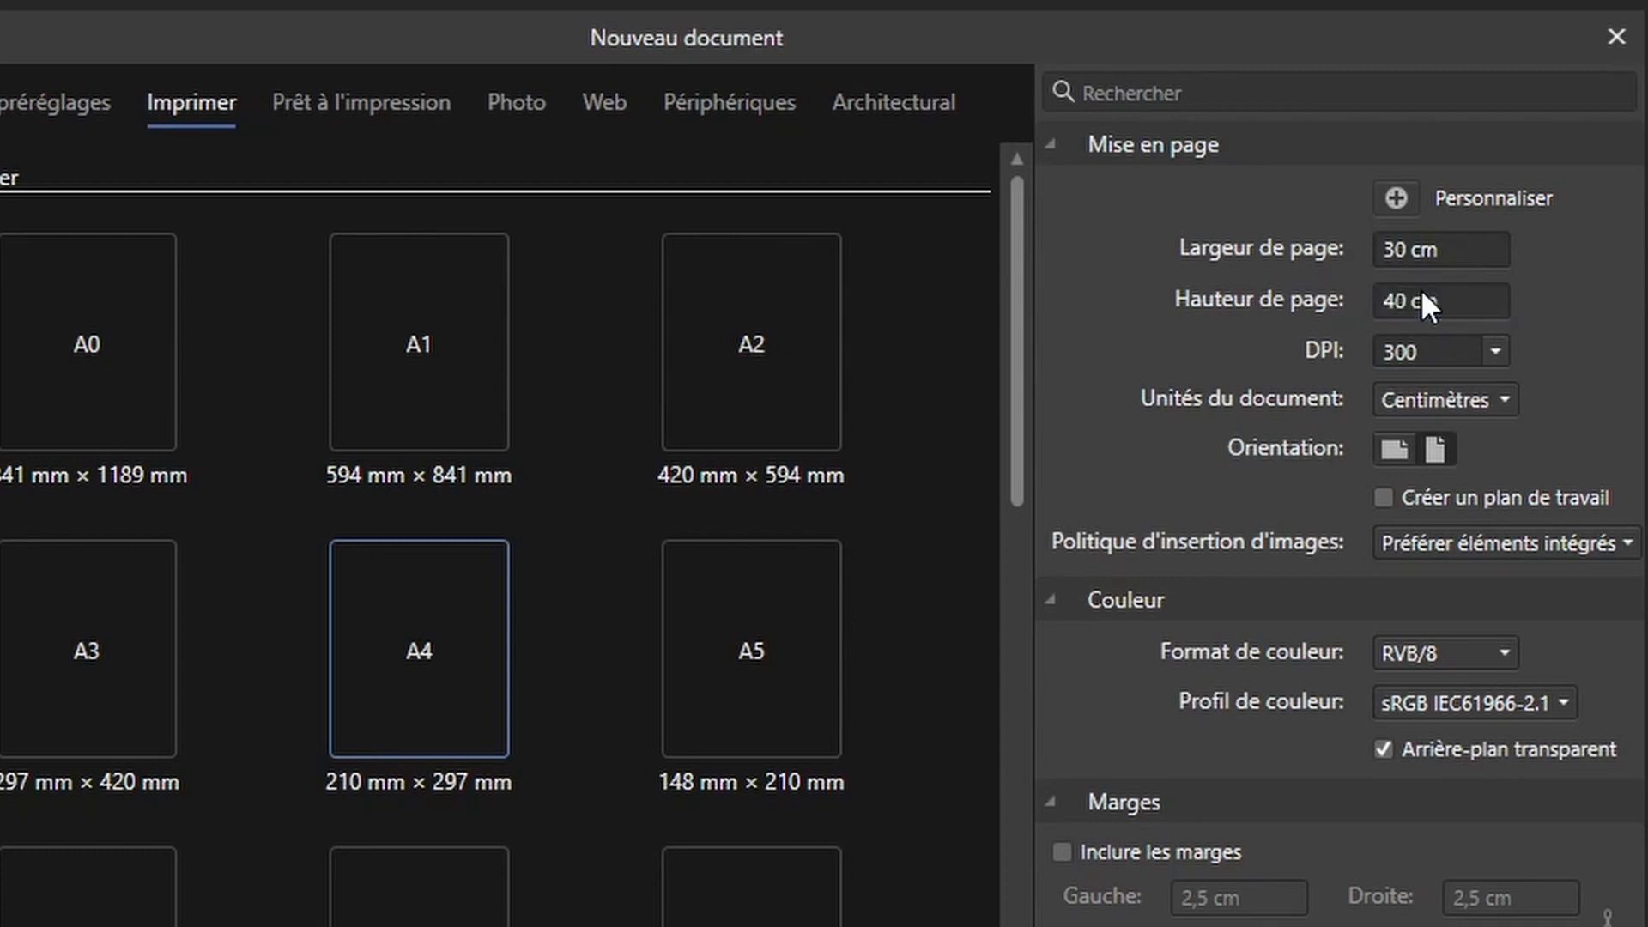
{"action": "key", "text": "Return"}
{"action": "left_click_drag", "start_coordinate": [862, 413], "coordinate": [808, 428]}
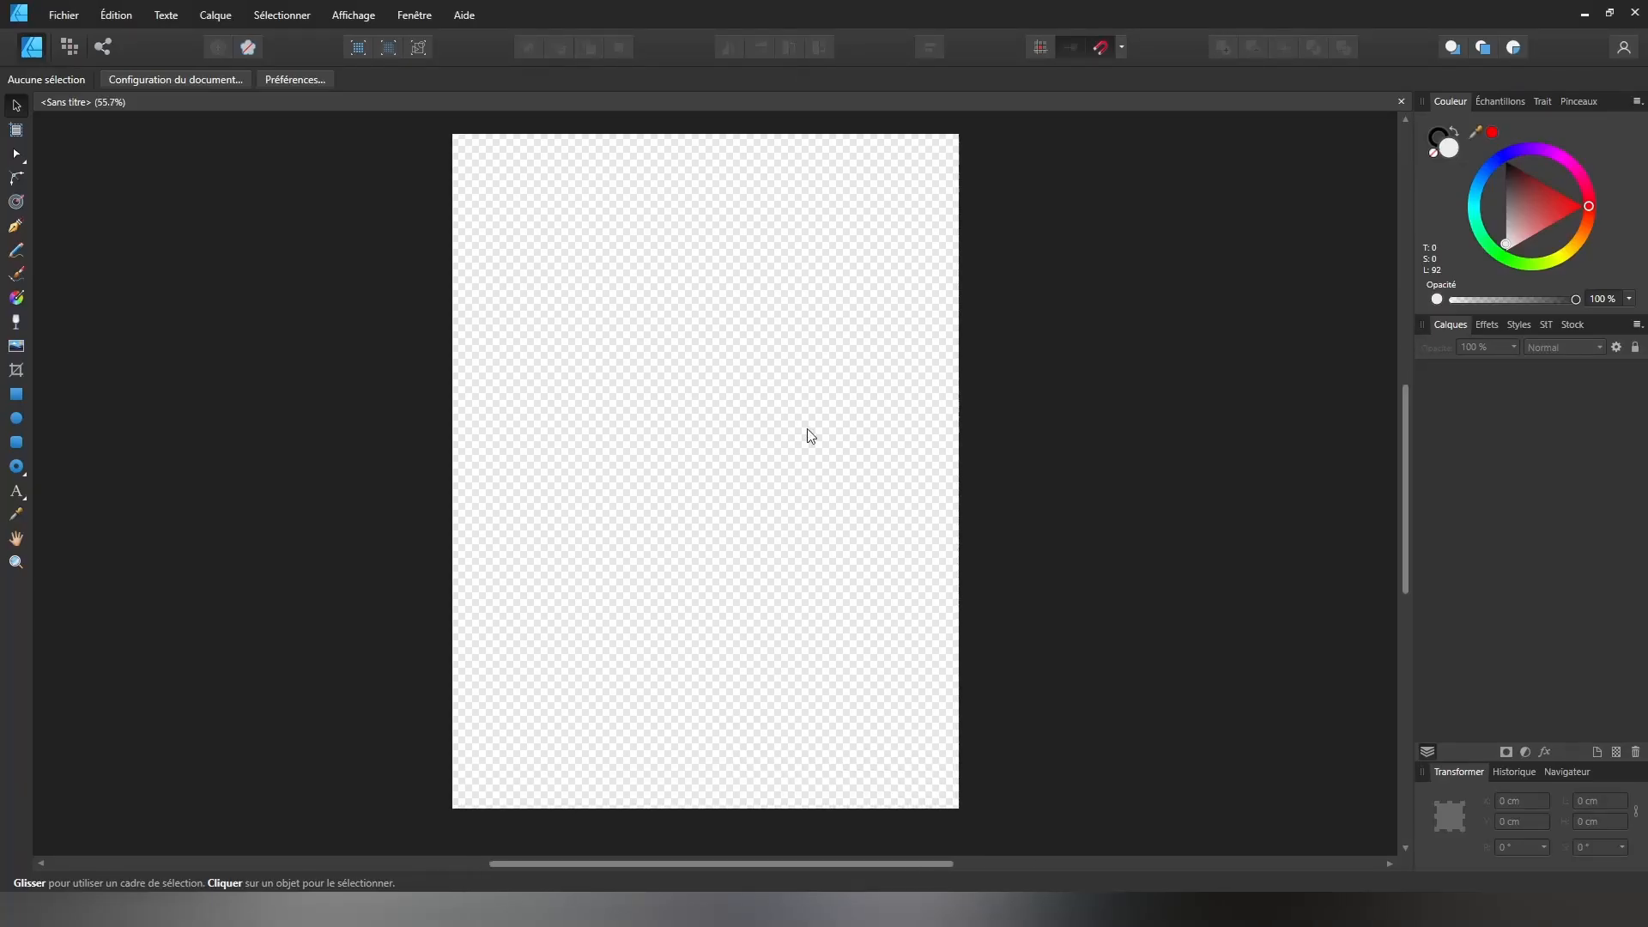
{"action": "mouse_move", "coordinate": [713, 465]}
{"action": "left_mouse_down"}
{"action": "mouse_move", "coordinate": [714, 506]}
{"action": "mouse_move", "coordinate": [713, 467]}
{"action": "left_mouse_up"}
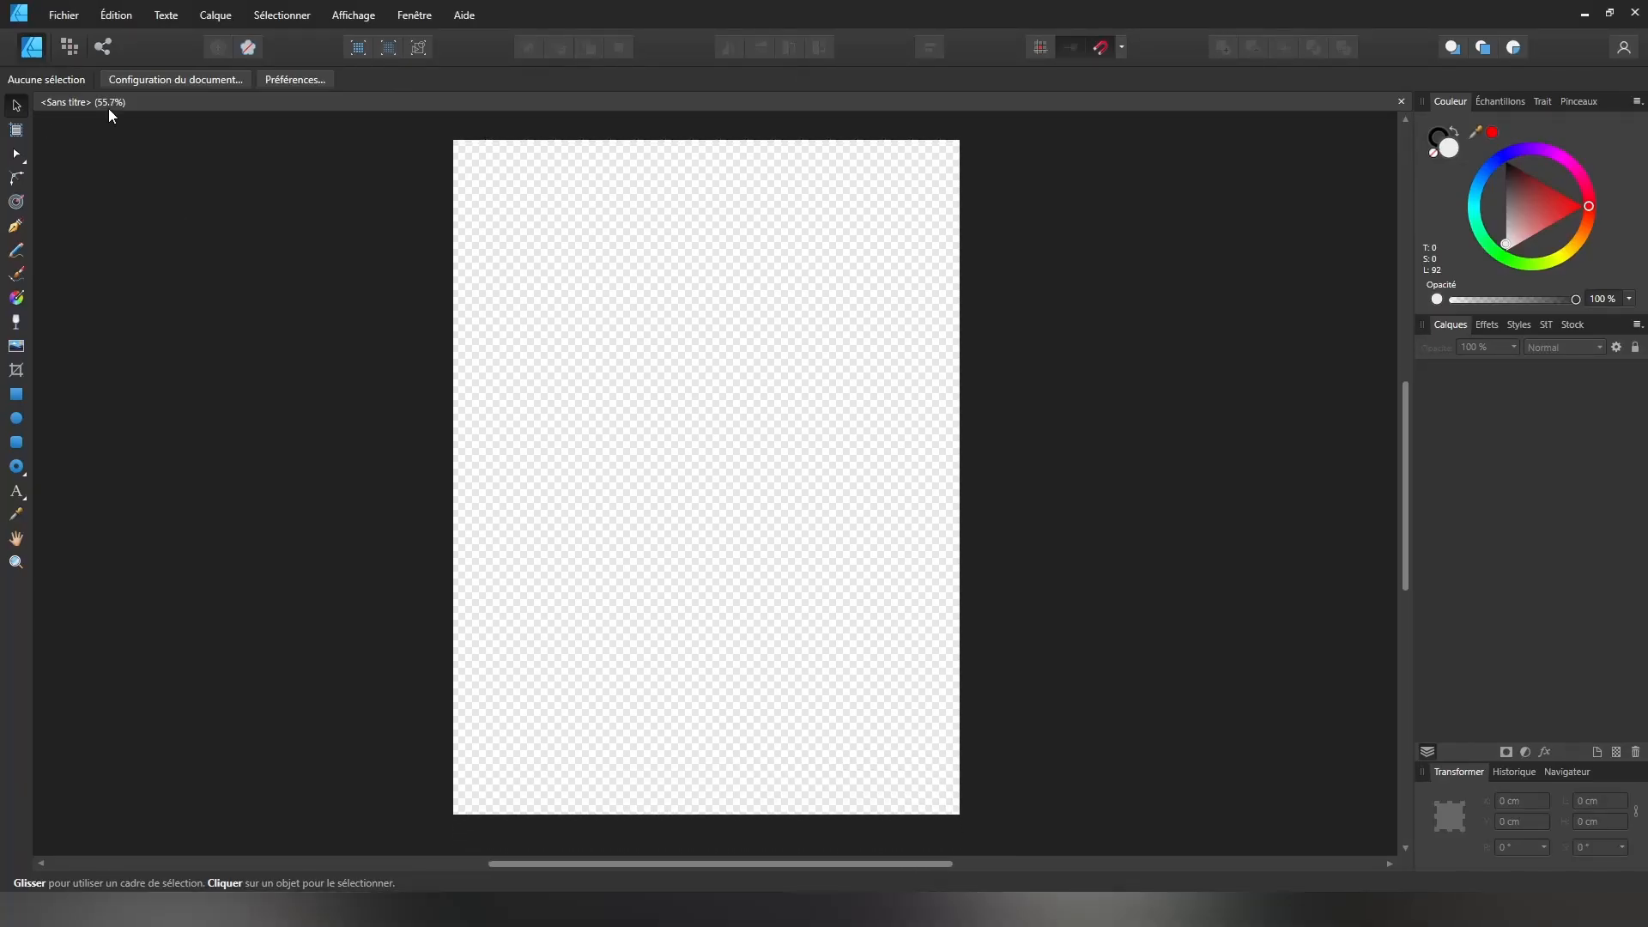
{"action": "scroll", "coordinate": [692, 388], "scroll_direction": "up", "scroll_amount": 5}
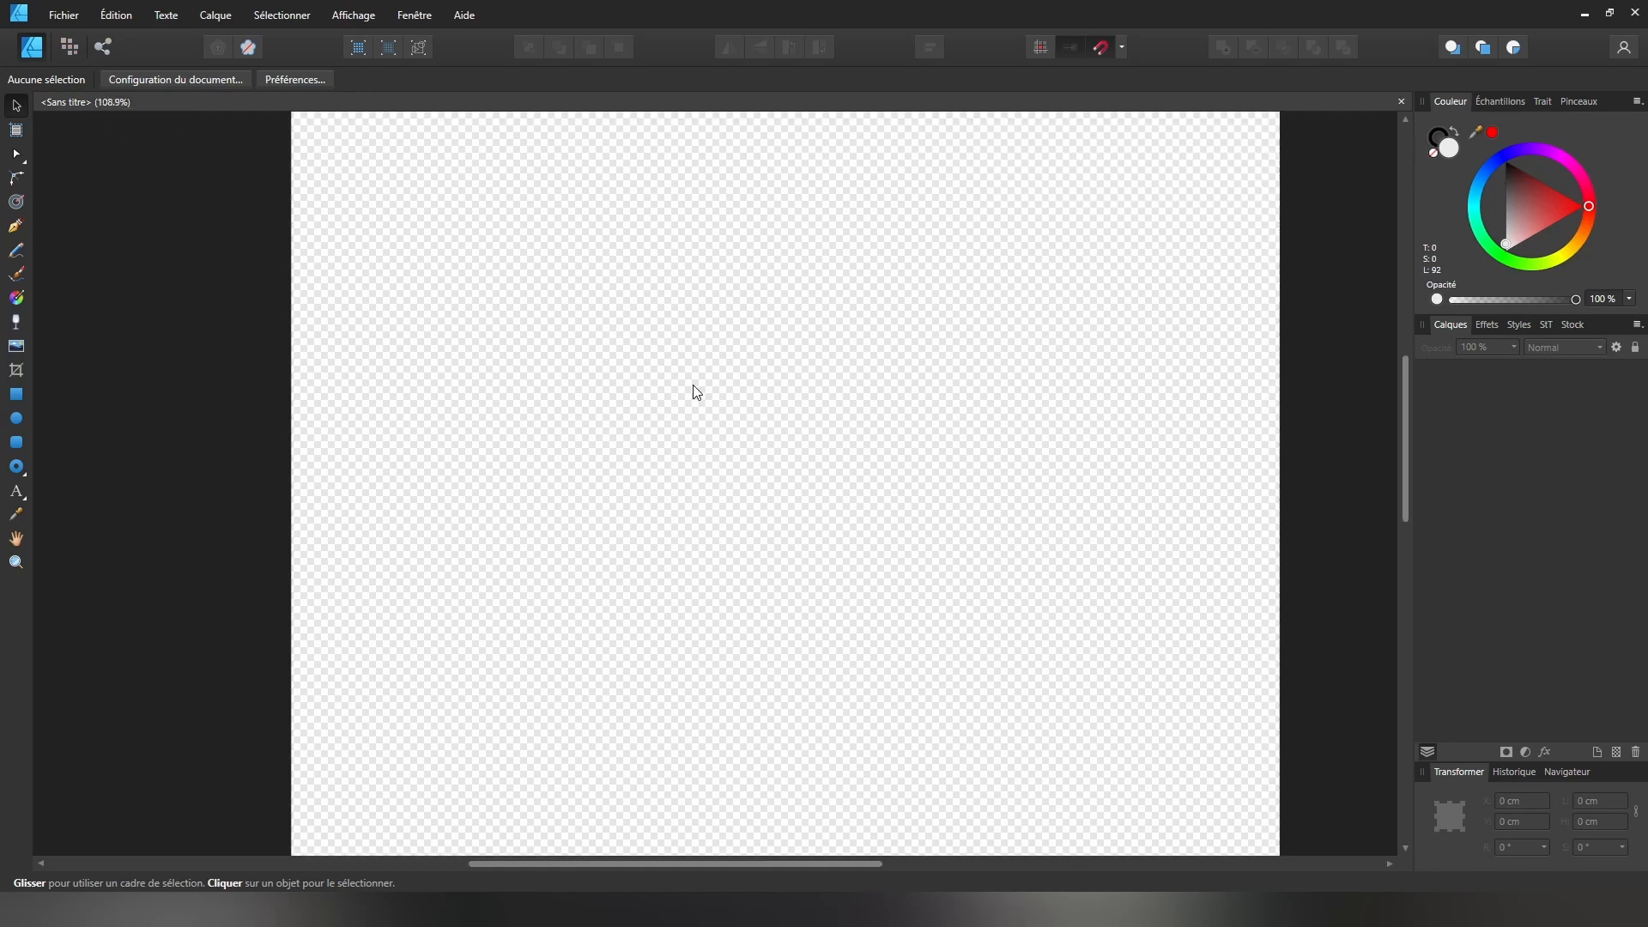
{"action": "scroll", "coordinate": [695, 391], "scroll_direction": "down", "scroll_amount": 2}
{"action": "scroll", "coordinate": [692, 385], "scroll_direction": "up", "scroll_amount": 1}
{"action": "left_click_drag", "start_coordinate": [761, 337], "coordinate": [800, 404]}
{"action": "scroll", "coordinate": [804, 409], "scroll_direction": "down", "scroll_amount": 2}
{"action": "scroll", "coordinate": [818, 431], "scroll_direction": "up", "scroll_amount": 1}
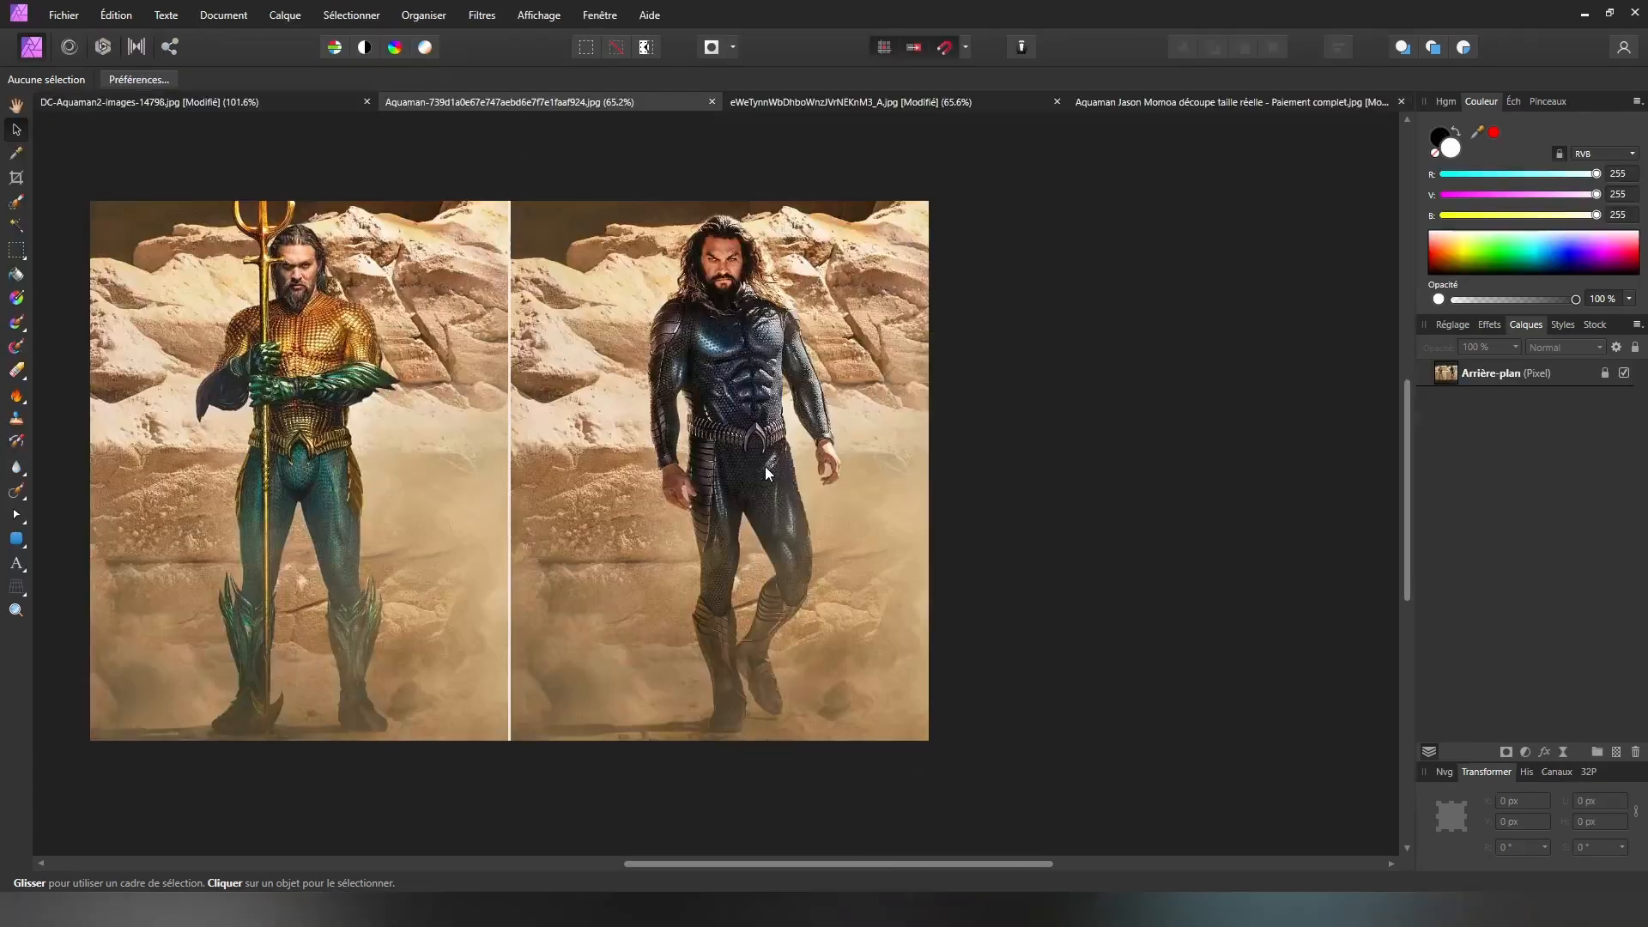
- In Affinity Photo, use the Selection Brush to select the background up to the left side of the dark-suited Aquaman figure
{"action": "left_click_drag", "start_coordinate": [766, 471], "coordinate": [886, 492]}
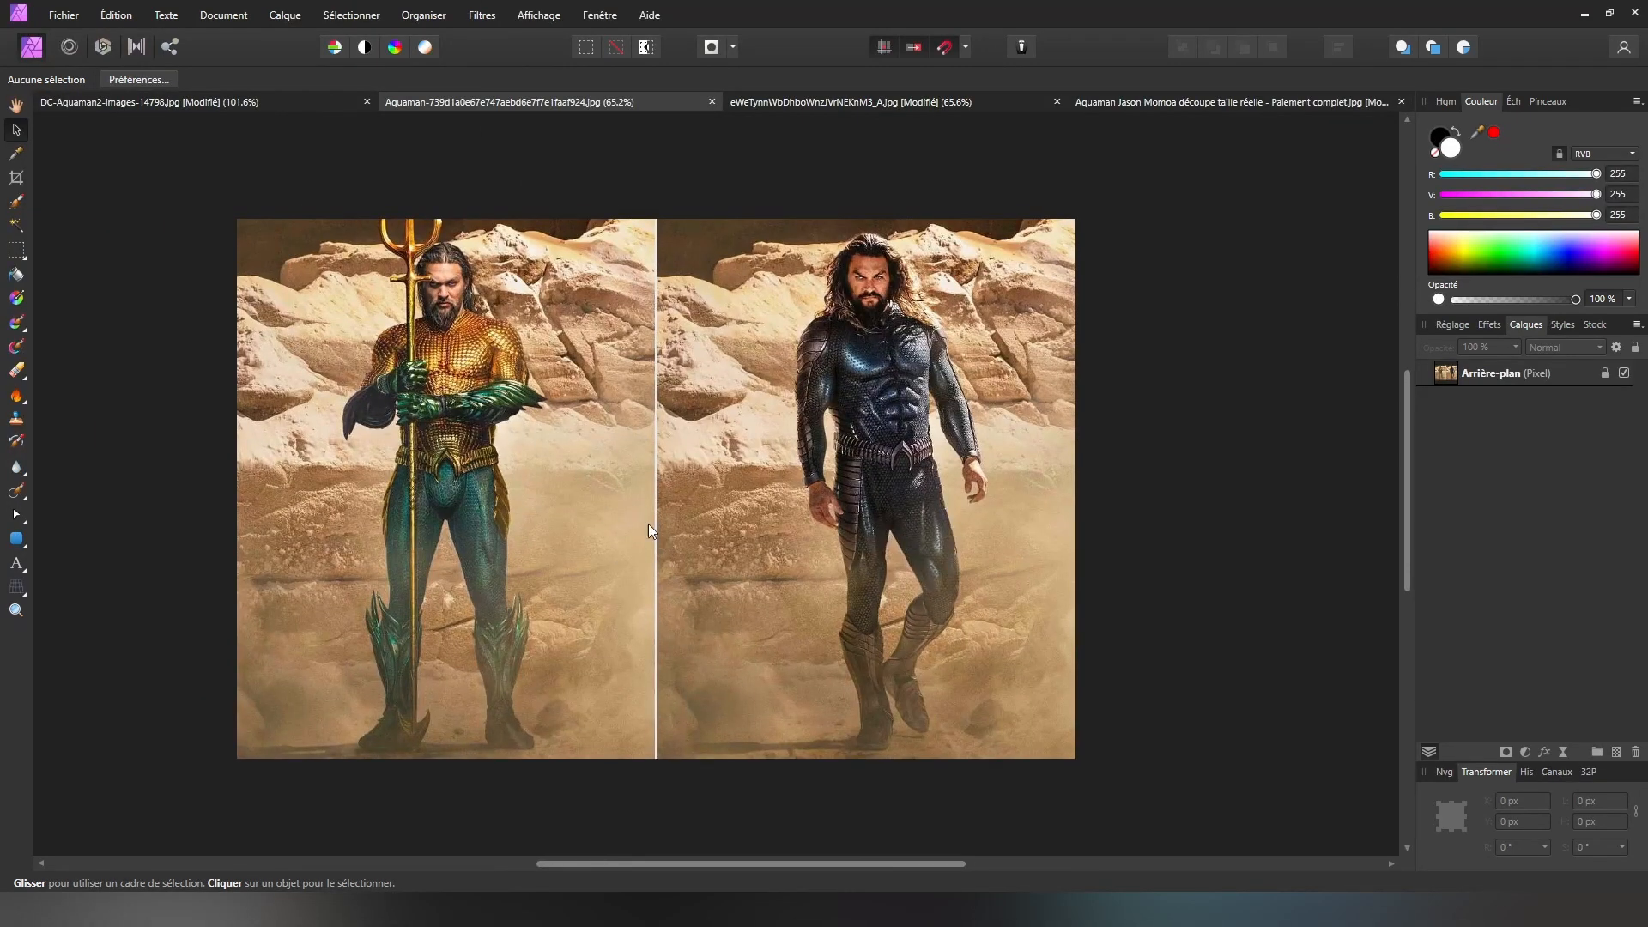
{"action": "left_click", "coordinate": [15, 202]}
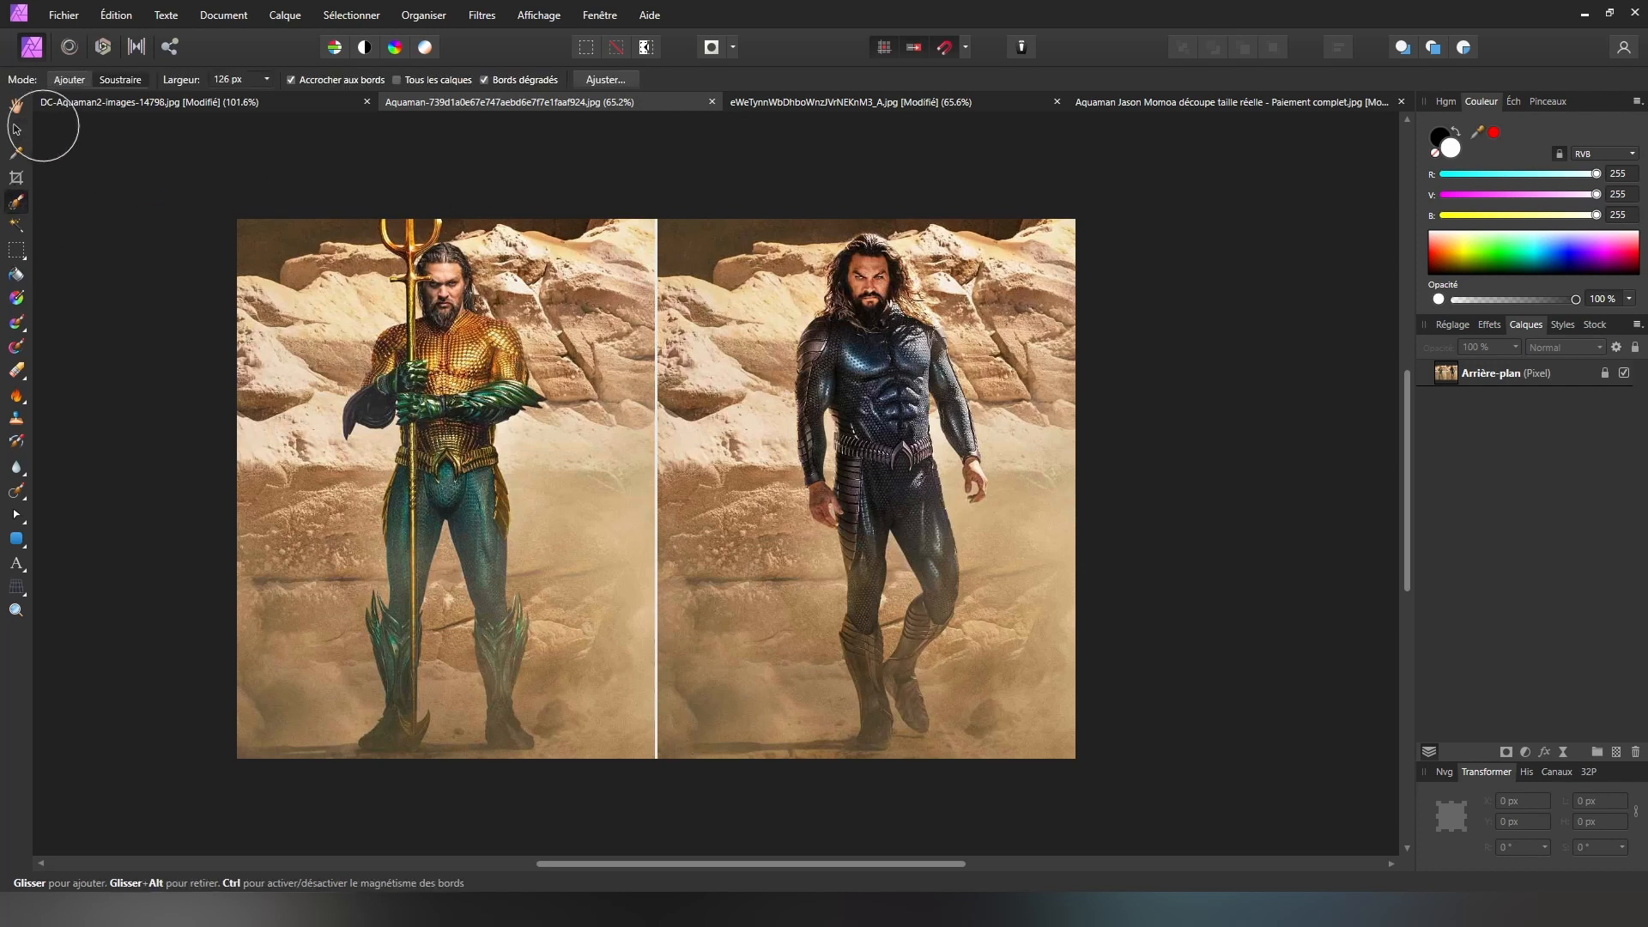
{"action": "mouse_move", "coordinate": [754, 234]}
{"action": "left_mouse_down"}
{"action": "mouse_move", "coordinate": [632, 523]}
{"action": "mouse_move", "coordinate": [481, 526]}
{"action": "mouse_move", "coordinate": [352, 323]}
{"action": "mouse_move", "coordinate": [445, 283]}
{"action": "mouse_move", "coordinate": [575, 355]}
{"action": "left_mouse_up"}
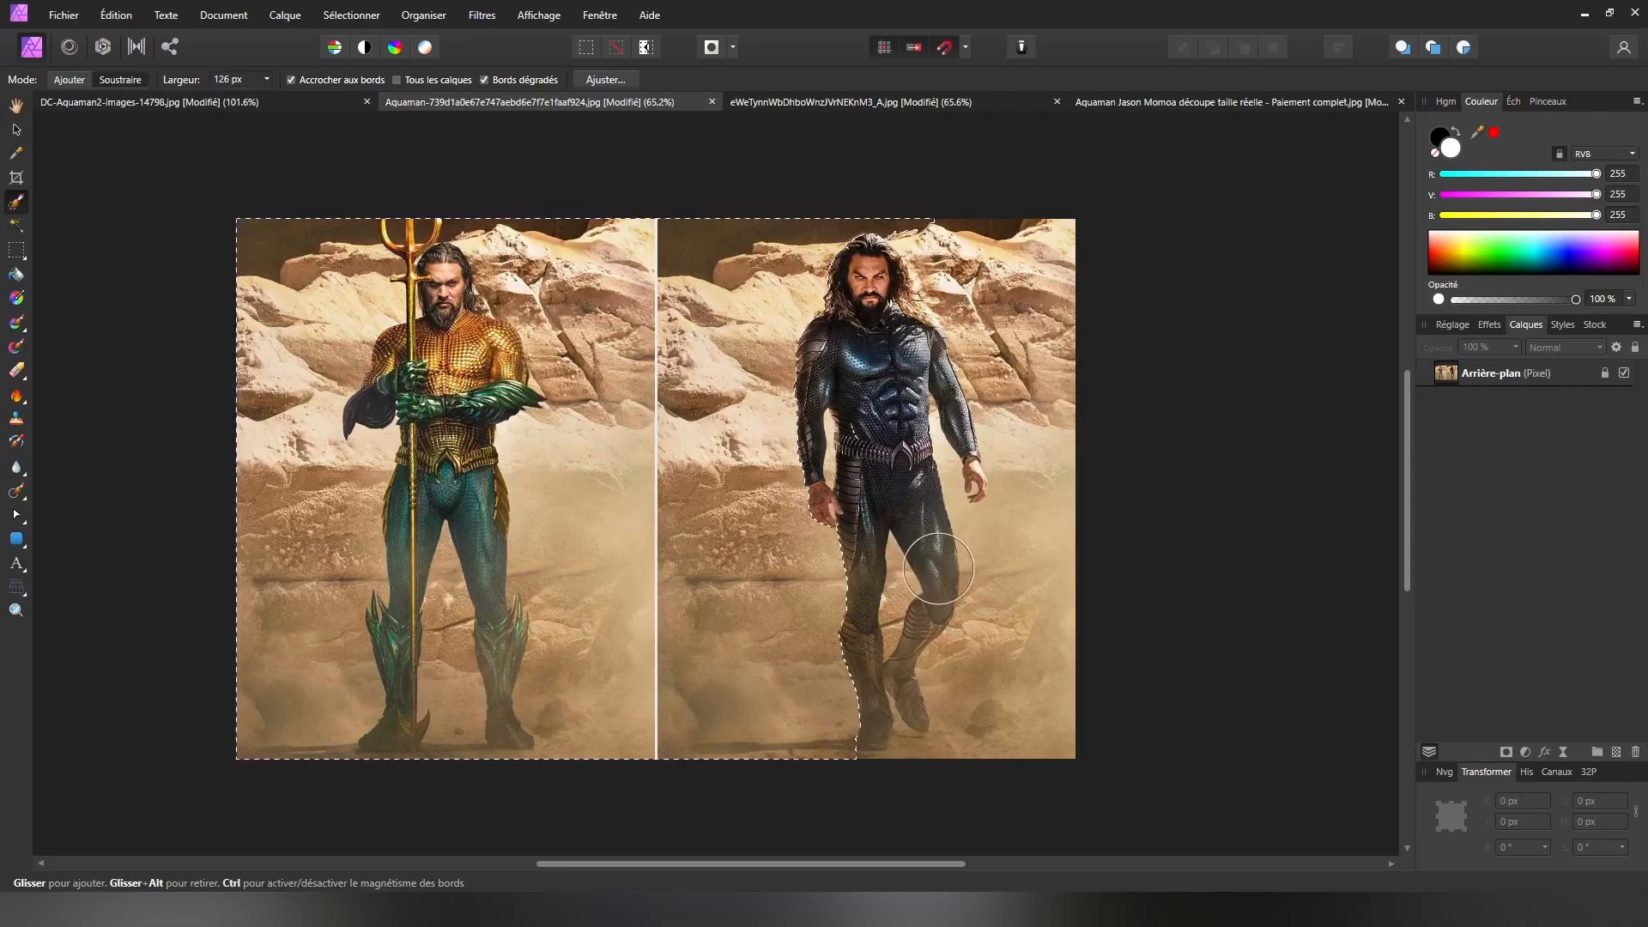
- Extend the background selection to the sandy area on the right side of the dark-suited figure
{"action": "scroll", "coordinate": [865, 460], "scroll_direction": "up", "scroll_amount": 5}
{"action": "scroll", "coordinate": [900, 350], "scroll_direction": "down", "scroll_amount": 3}
{"action": "scroll", "coordinate": [899, 350], "scroll_direction": "down", "scroll_amount": 2}
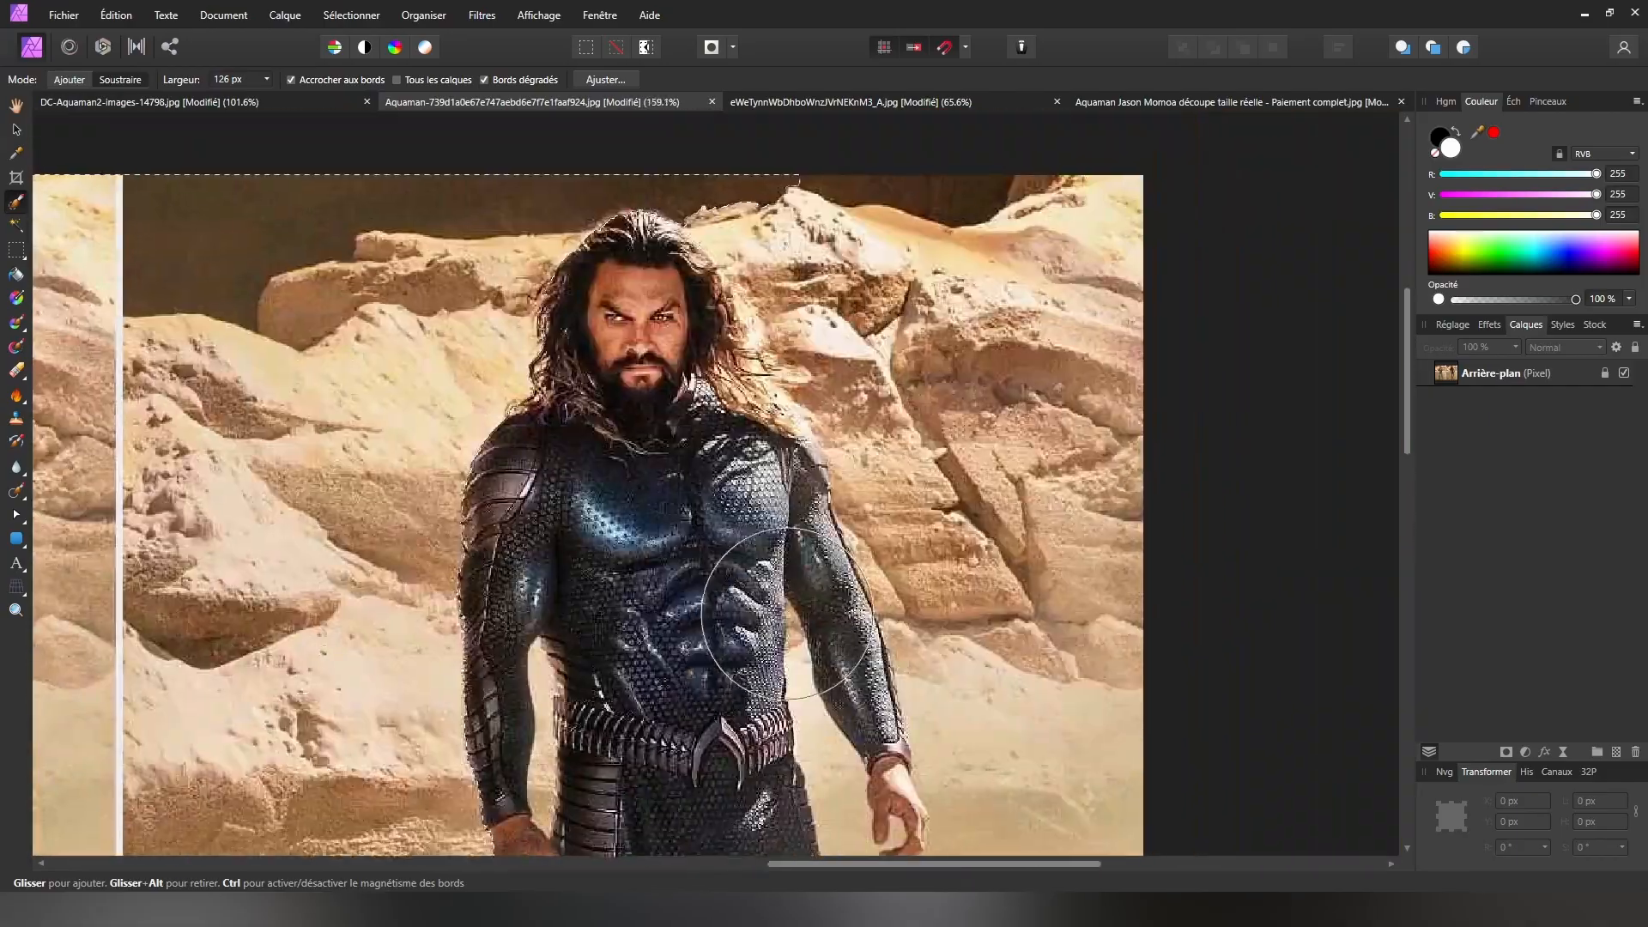
{"action": "scroll", "coordinate": [884, 584], "scroll_direction": "up", "scroll_amount": 5}
{"action": "scroll", "coordinate": [884, 583], "scroll_direction": "down", "scroll_amount": 6}
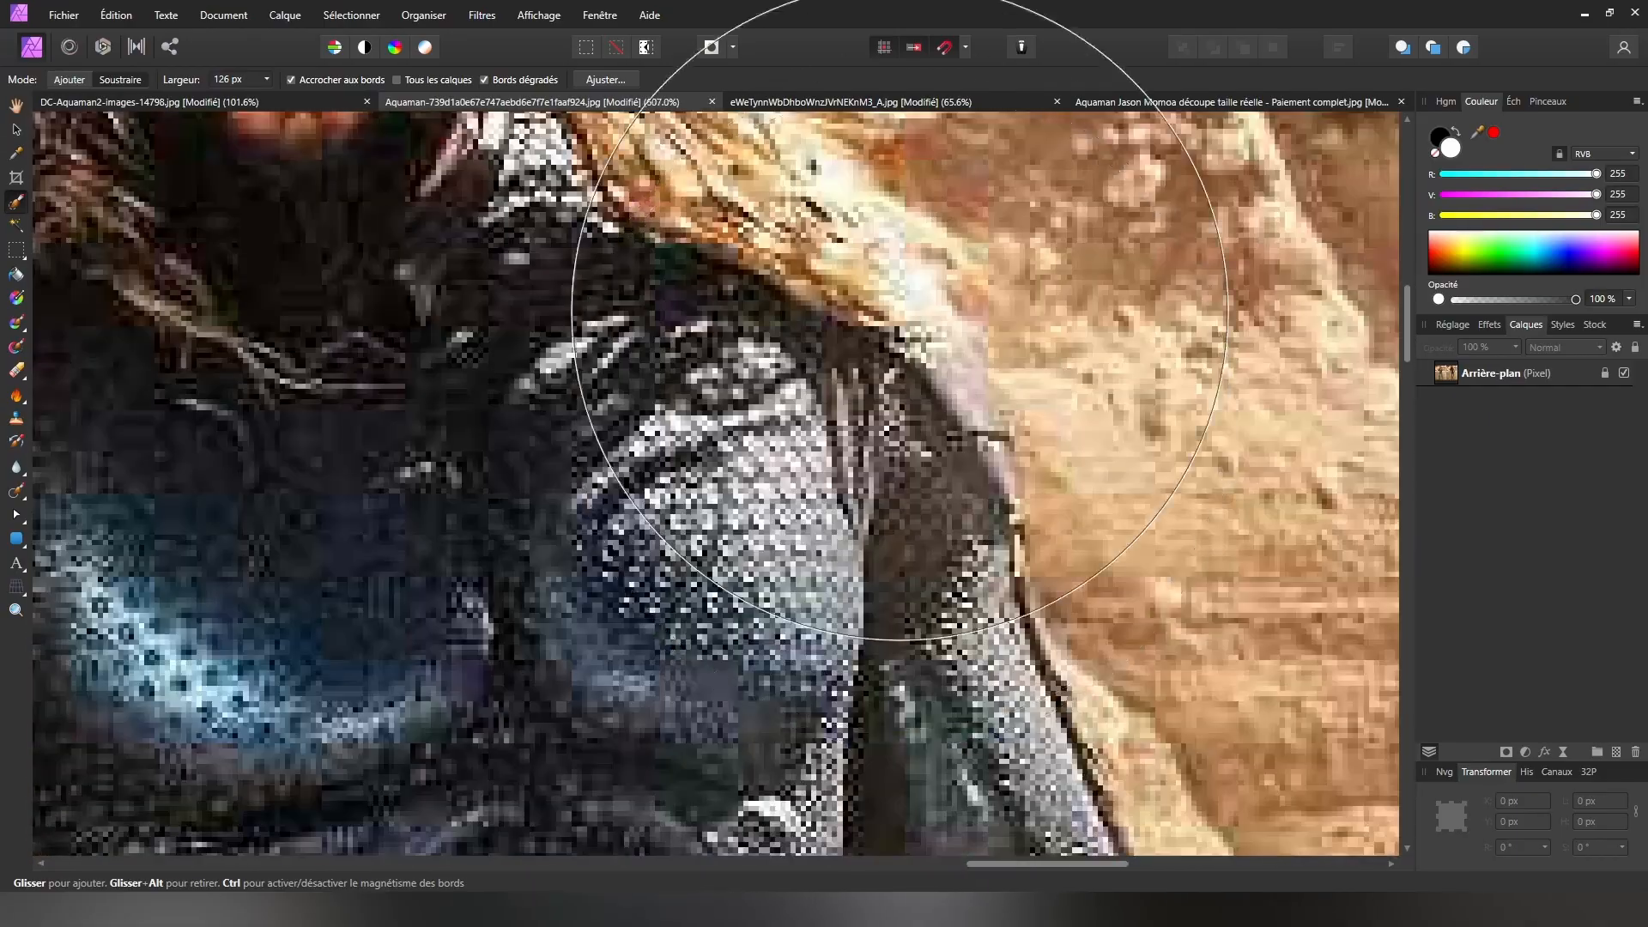
{"action": "scroll", "coordinate": [837, 499], "scroll_direction": "down", "scroll_amount": 6}
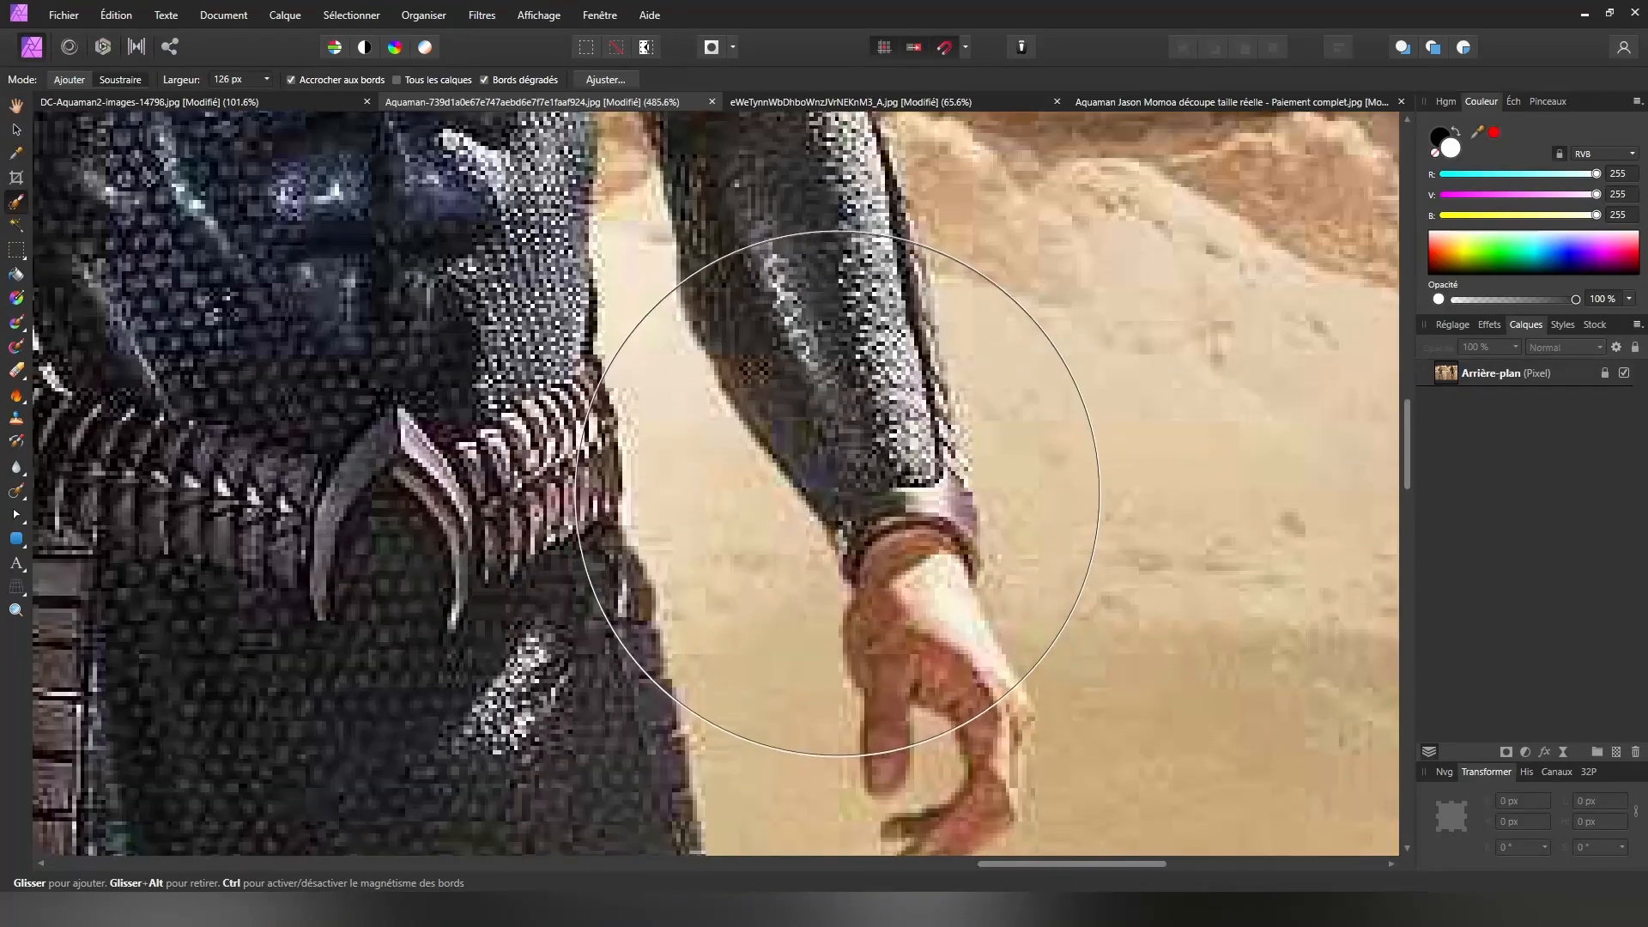
{"action": "scroll", "coordinate": [744, 563], "scroll_direction": "up", "scroll_amount": 3}
{"action": "scroll", "coordinate": [743, 563], "scroll_direction": "down", "scroll_amount": 1}
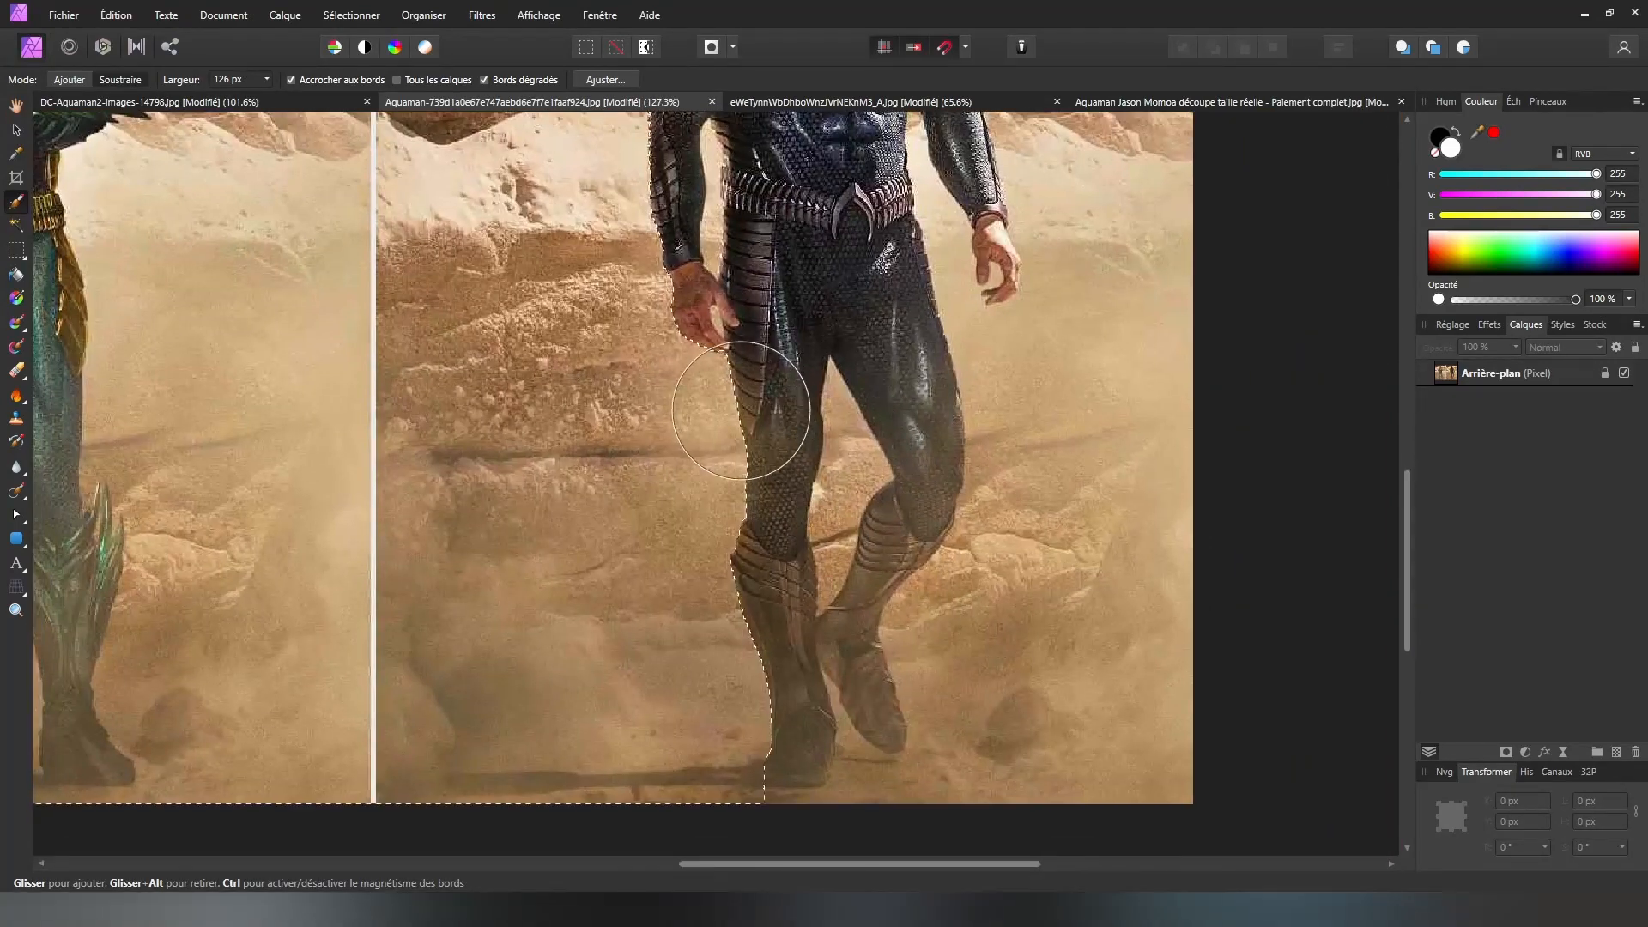
{"action": "mouse_move", "coordinate": [1037, 760]}
{"action": "left_mouse_down"}
{"action": "mouse_move", "coordinate": [1113, 632]}
{"action": "mouse_move", "coordinate": [980, 790]}
{"action": "mouse_move", "coordinate": [865, 841]}
{"action": "left_mouse_up"}
- Examine the selection edges around the figure's hands, boots and hair, and the cut-out figure on white in the other open document
{"action": "scroll", "coordinate": [938, 681], "scroll_direction": "down", "scroll_amount": 2}
{"action": "scroll", "coordinate": [901, 626], "scroll_direction": "up", "scroll_amount": 5}
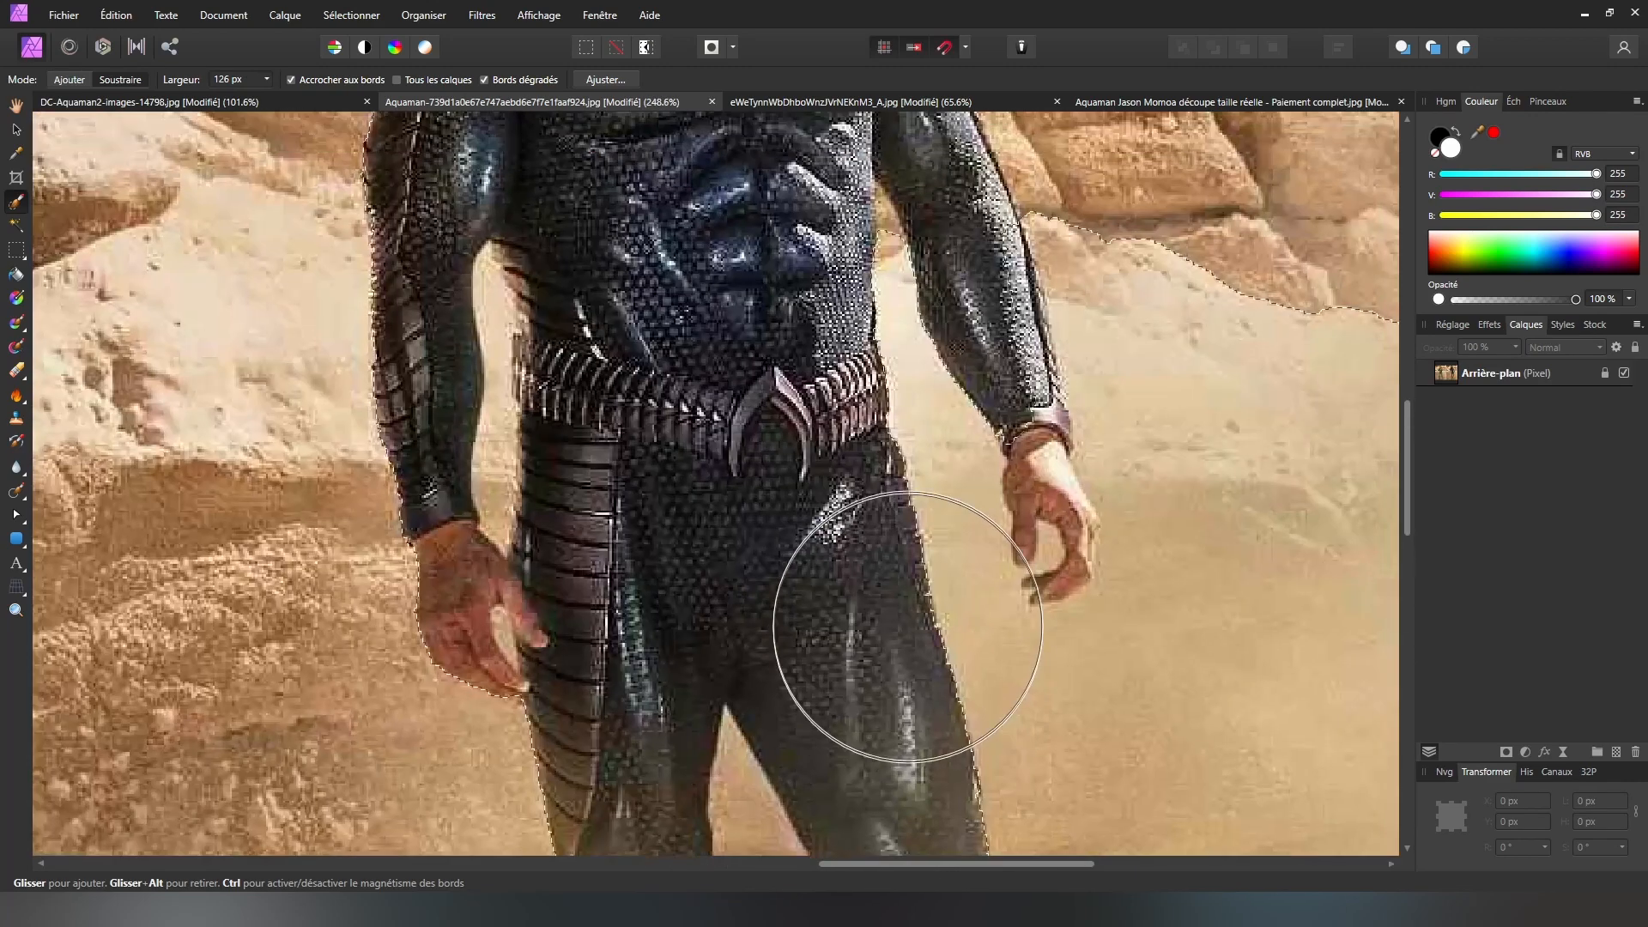
{"action": "scroll", "coordinate": [1018, 573], "scroll_direction": "down", "scroll_amount": 6}
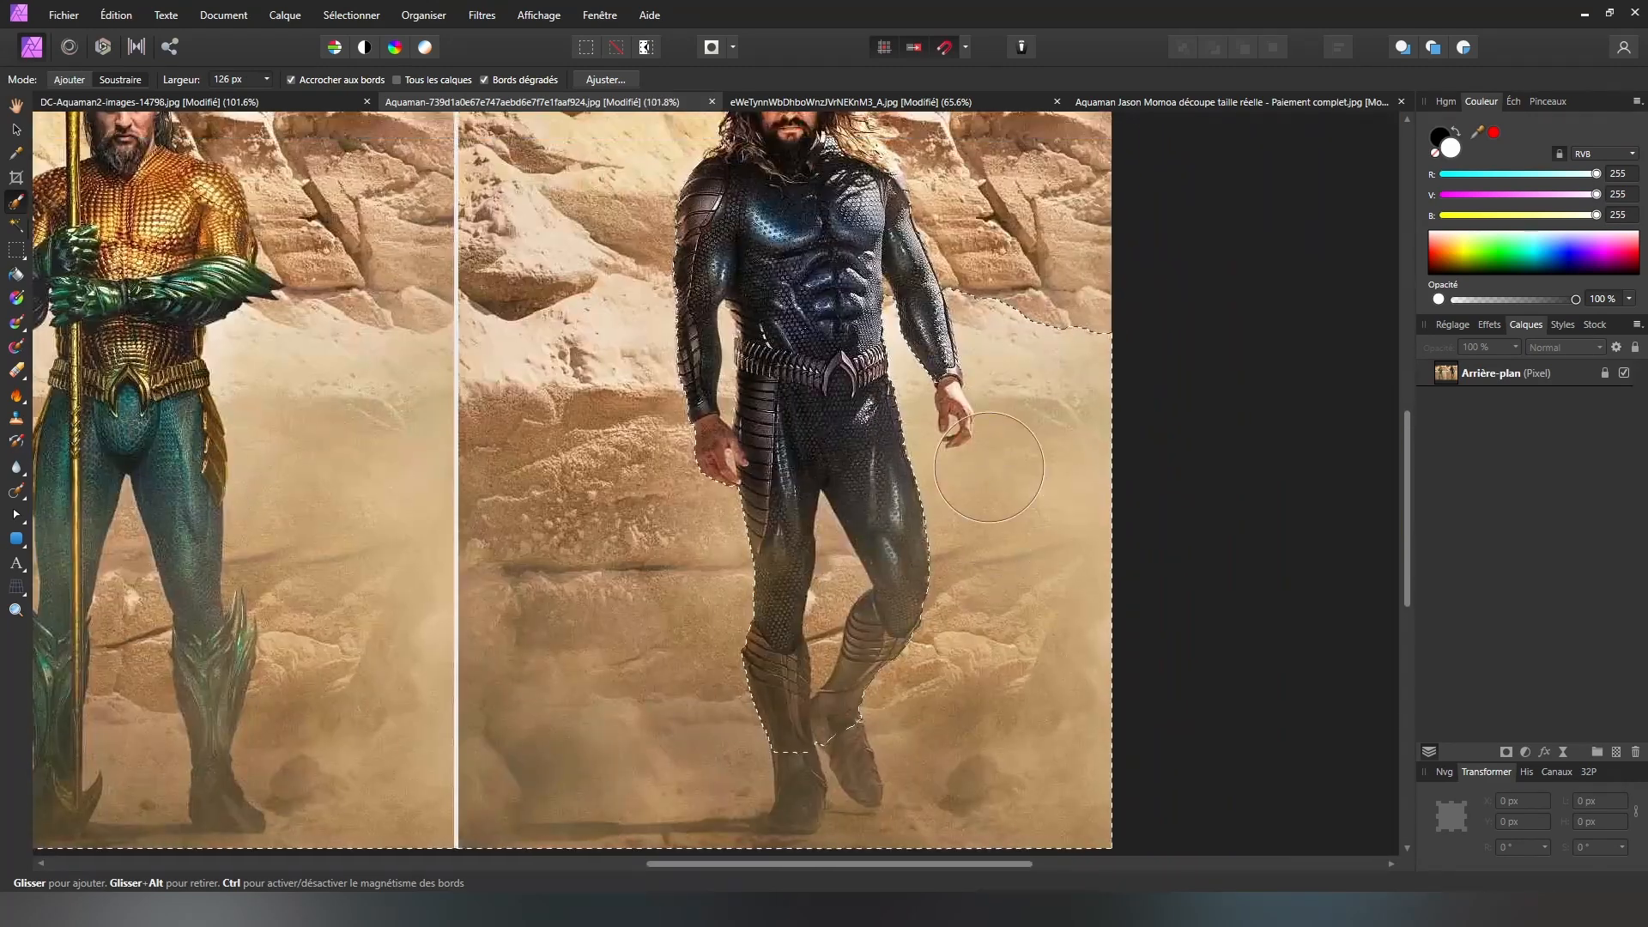
{"action": "scroll", "coordinate": [950, 197], "scroll_direction": "down", "scroll_amount": 3}
{"action": "scroll", "coordinate": [842, 533], "scroll_direction": "up", "scroll_amount": 1}
{"action": "scroll", "coordinate": [842, 552], "scroll_direction": "up", "scroll_amount": 4}
{"action": "scroll", "coordinate": [842, 544], "scroll_direction": "down", "scroll_amount": 6}
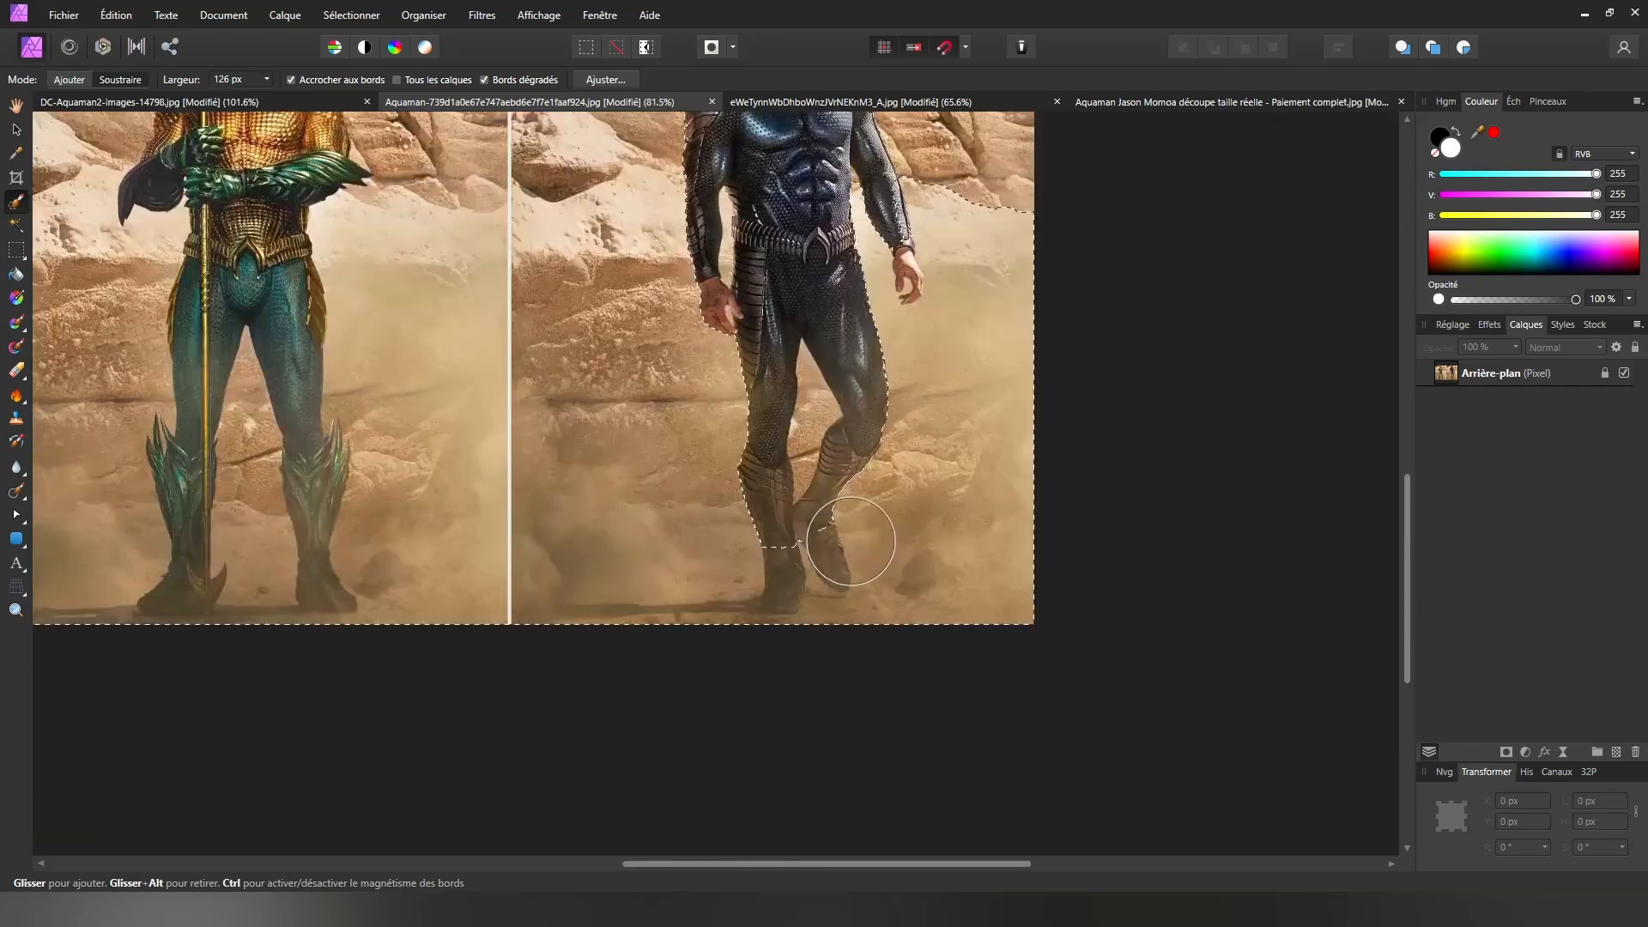
{"action": "scroll", "coordinate": [858, 429], "scroll_direction": "up", "scroll_amount": 8}
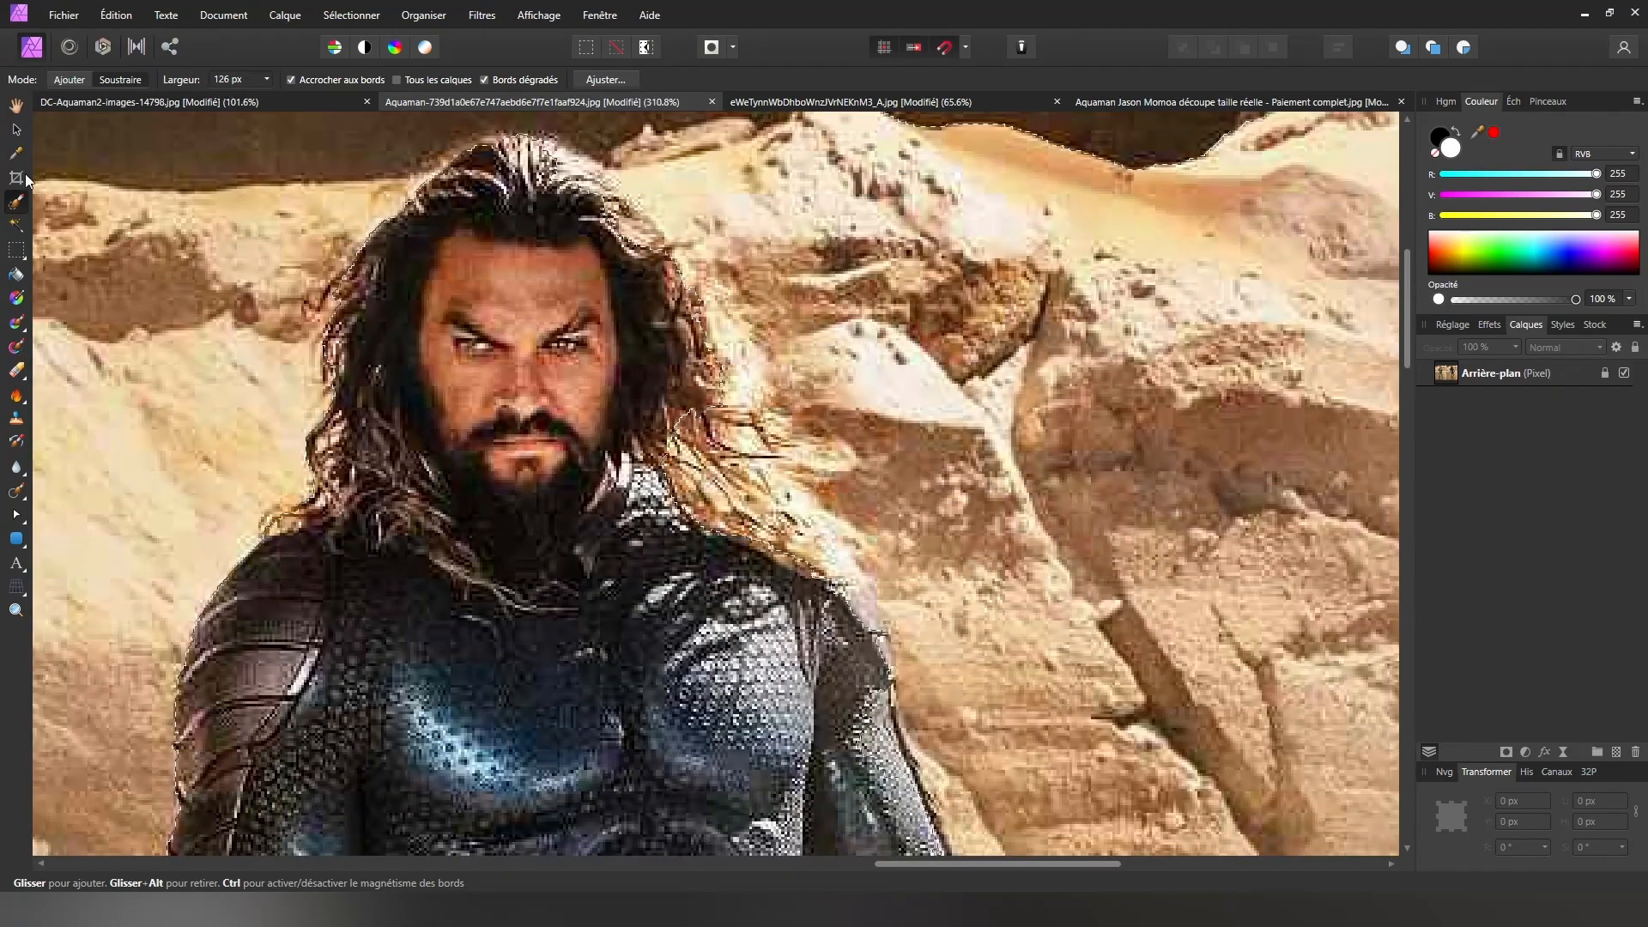
{"action": "scroll", "coordinate": [532, 476], "scroll_direction": "down", "scroll_amount": 3}
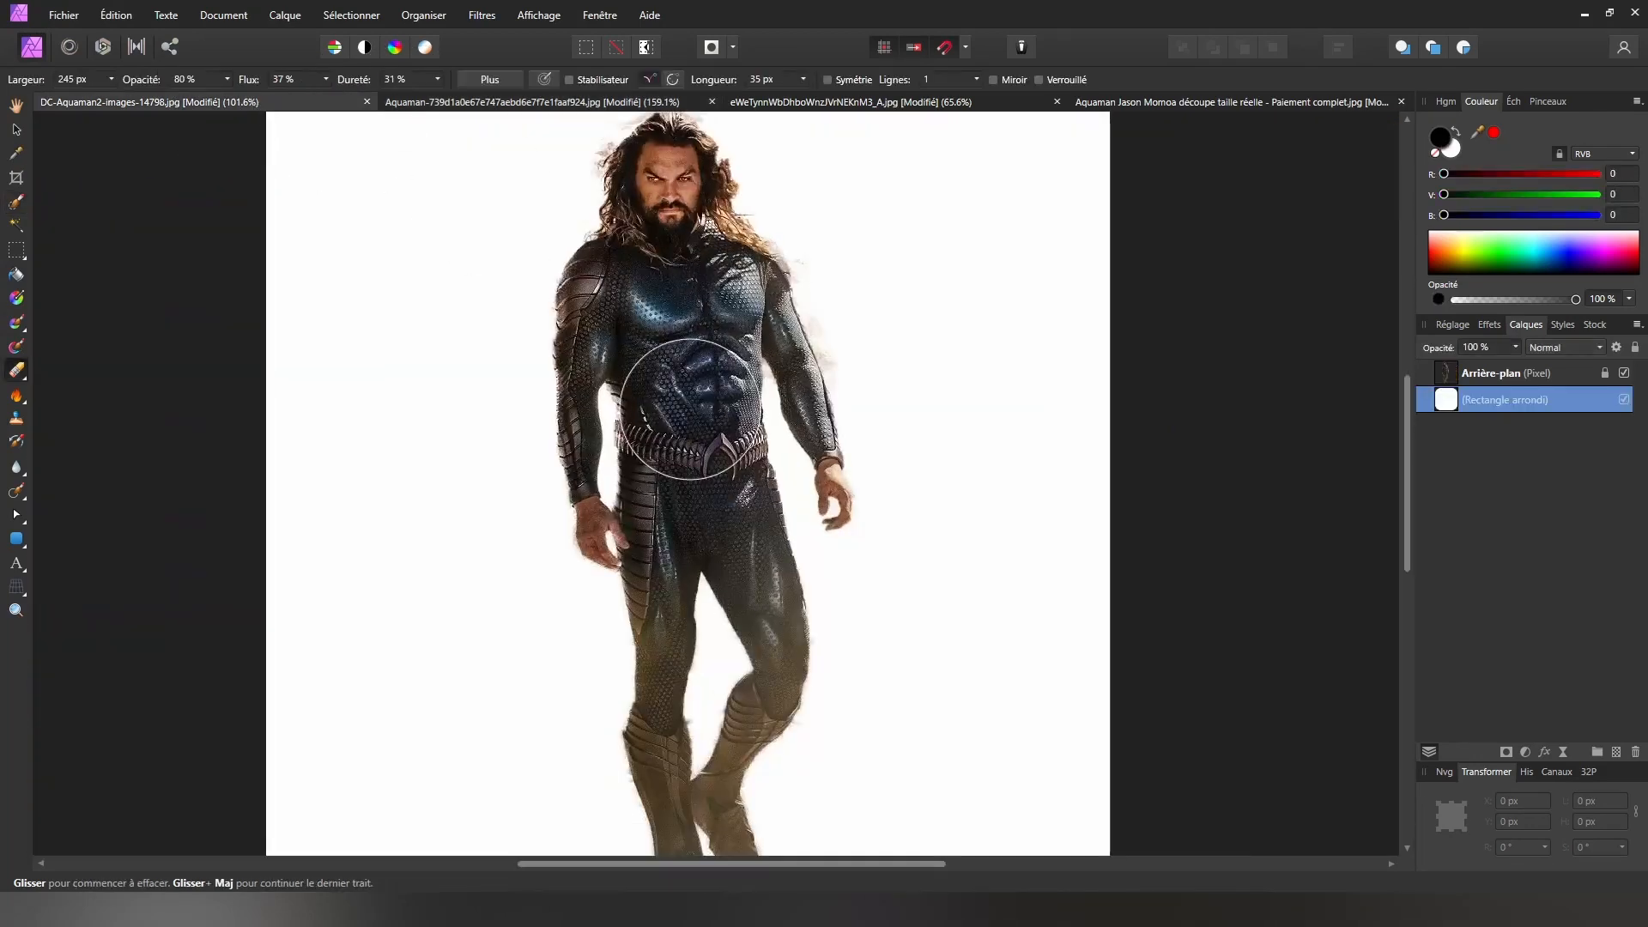
{"action": "scroll", "coordinate": [681, 496], "scroll_direction": "up", "scroll_amount": 3}
{"action": "scroll", "coordinate": [753, 681], "scroll_direction": "down", "scroll_amount": 3}
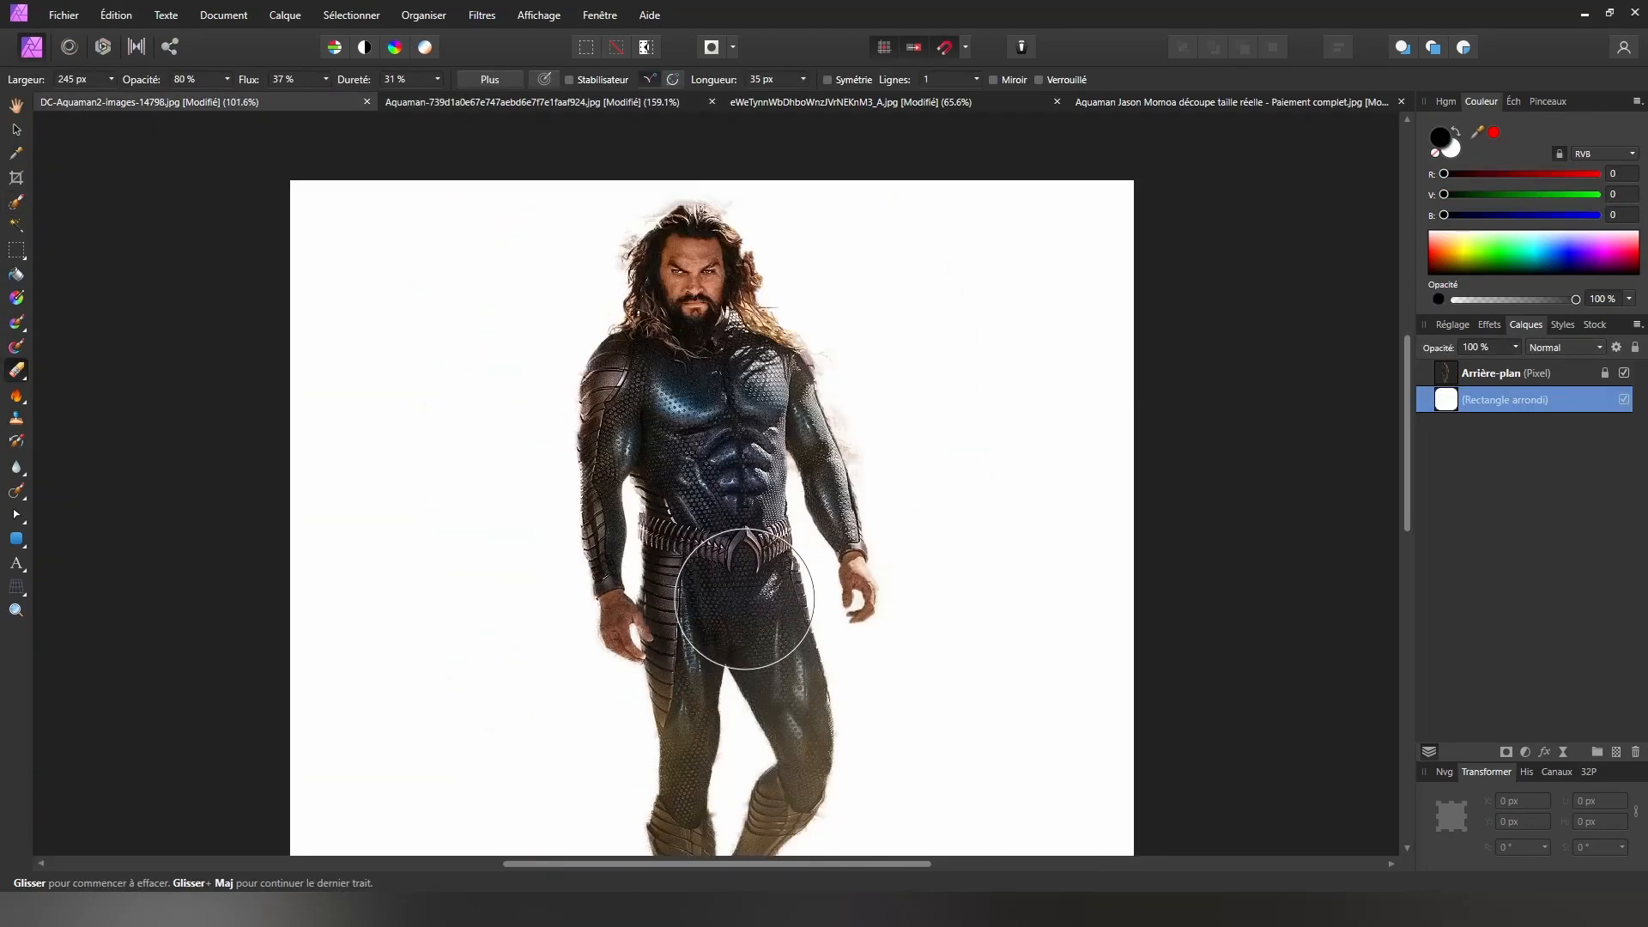
{"action": "scroll", "coordinate": [699, 570], "scroll_direction": "up", "scroll_amount": 1}
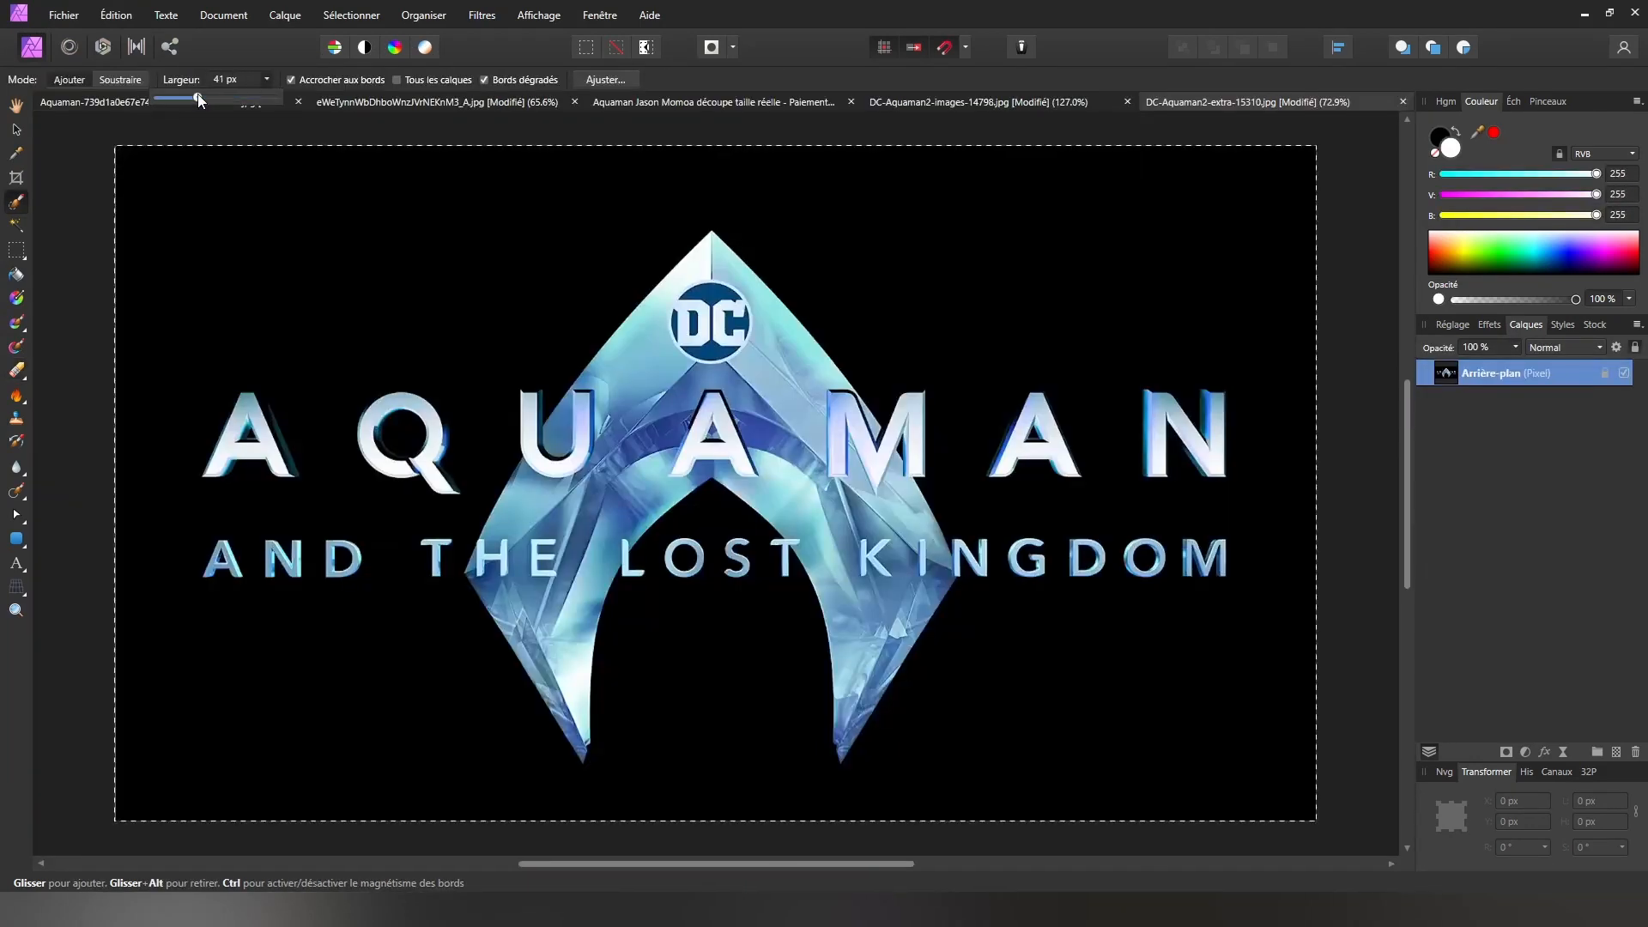
- Clear the selection on the Aquaman and the Lost Kingdom title image and brush a new selection over its black background
{"action": "left_click", "coordinate": [17, 226]}
{"action": "key", "text": "ctrl+d"}
{"action": "left_click", "coordinate": [17, 202]}
{"action": "mouse_move", "coordinate": [166, 191]}
{"action": "left_mouse_down"}
{"action": "mouse_move", "coordinate": [509, 202]}
{"action": "mouse_move", "coordinate": [440, 228]}
{"action": "mouse_move", "coordinate": [190, 245]}
{"action": "mouse_move", "coordinate": [514, 249]}
{"action": "mouse_move", "coordinate": [648, 177]}
{"action": "mouse_move", "coordinate": [987, 194]}
{"action": "mouse_move", "coordinate": [772, 235]}
{"action": "left_mouse_up"}
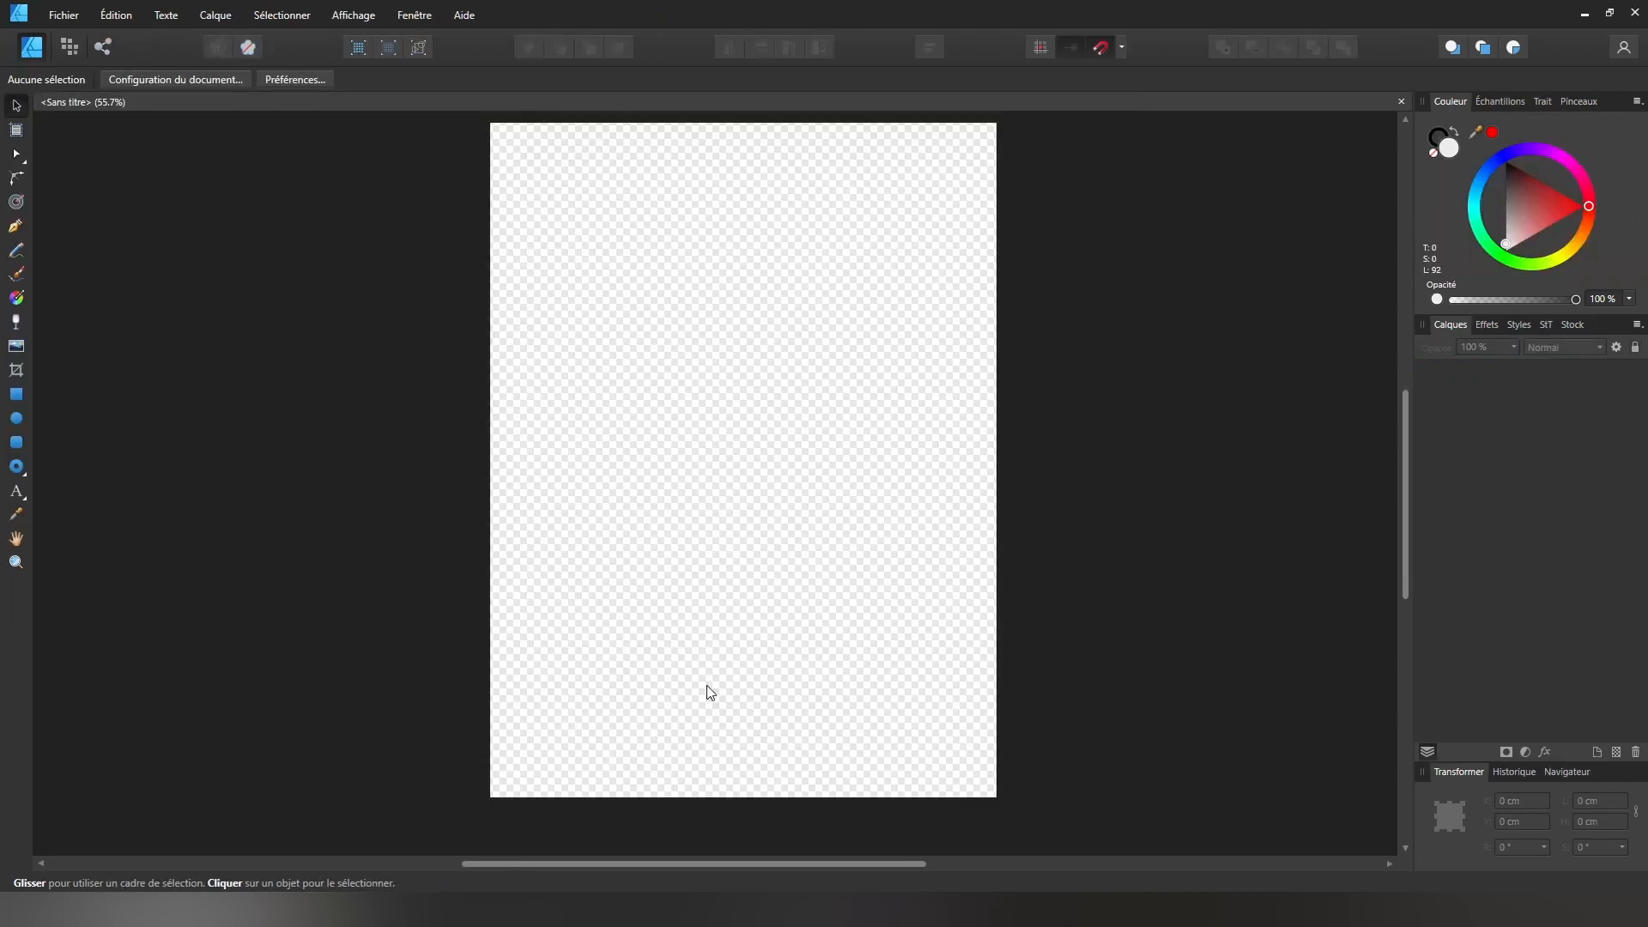
- In Affinity Designer, place the underwater city image and scale it to the full 40 cm page height so it covers the page
{"action": "mouse_move", "coordinate": [784, 594]}
{"action": "left_mouse_down"}
{"action": "mouse_move", "coordinate": [741, 592]}
{"action": "mouse_move", "coordinate": [756, 593]}
{"action": "left_mouse_up"}
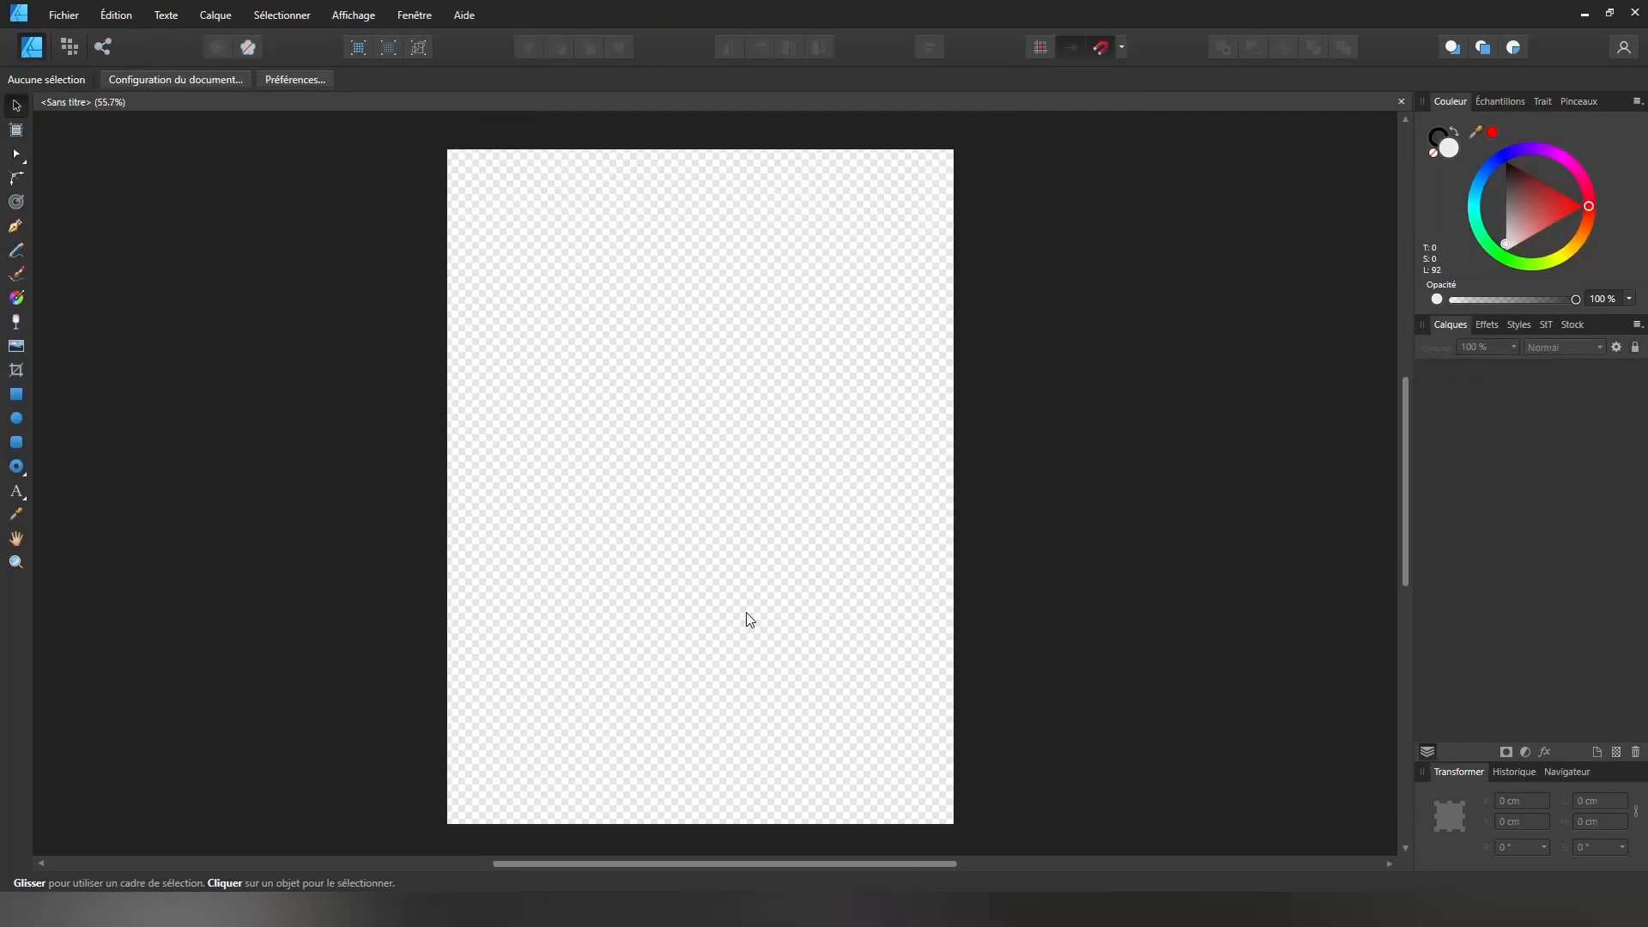
{"action": "scroll", "coordinate": [769, 618], "scroll_direction": "up", "scroll_amount": 2}
{"action": "scroll", "coordinate": [783, 646], "scroll_direction": "down", "scroll_amount": 2}
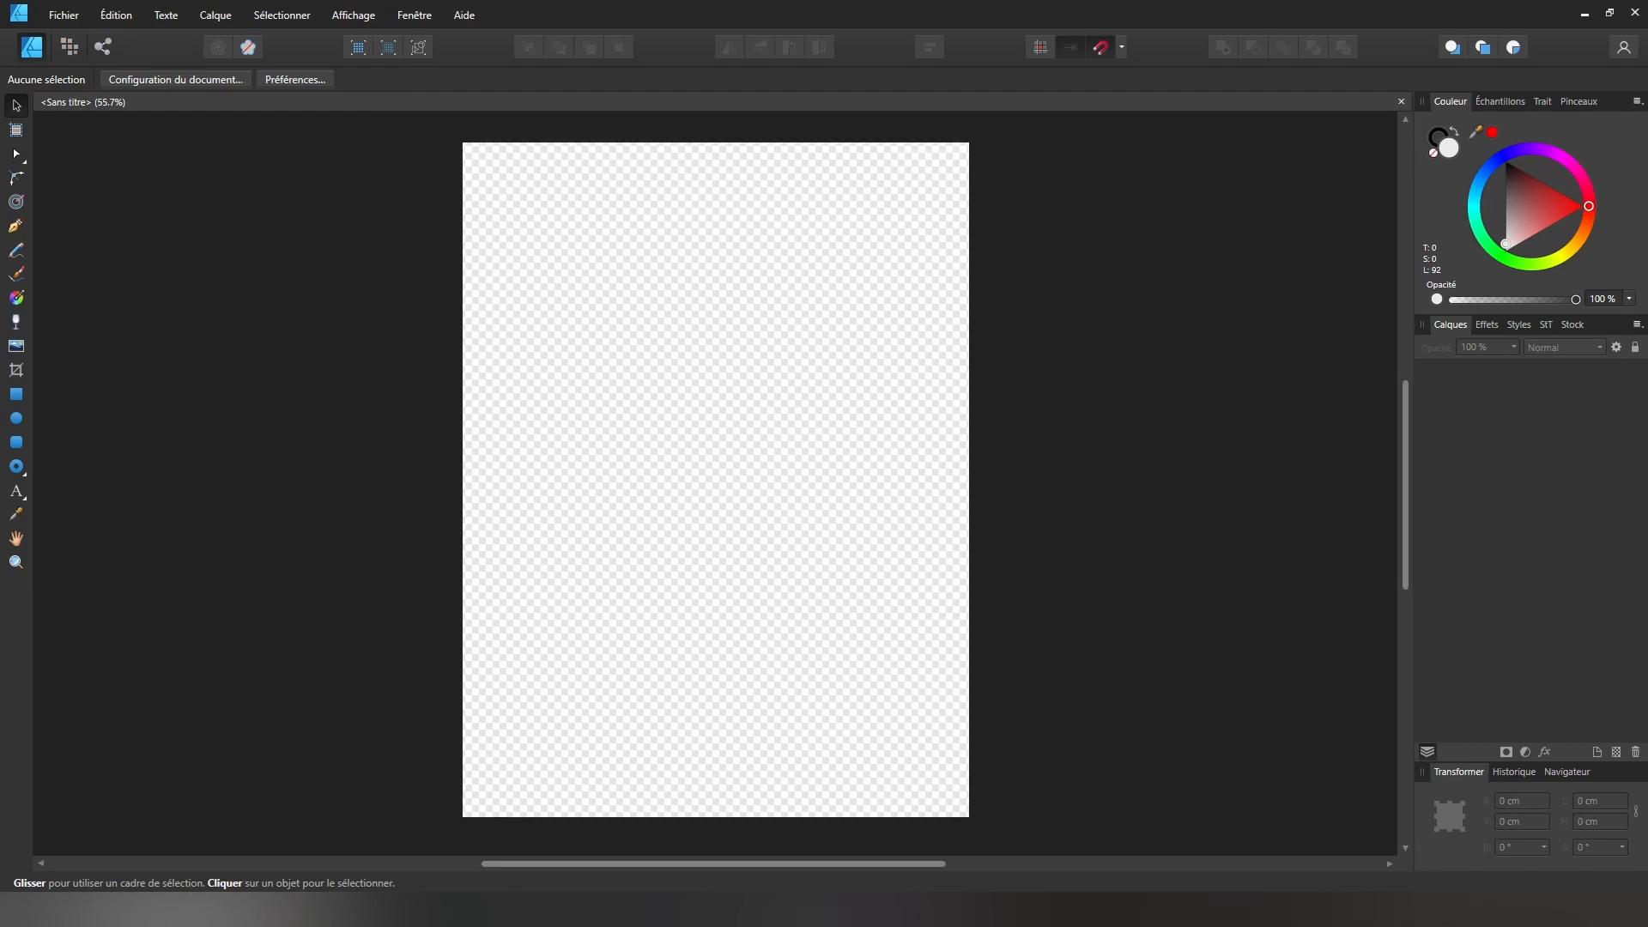
{"action": "left_click_drag", "start_coordinate": [694, 426], "coordinate": [693, 426]}
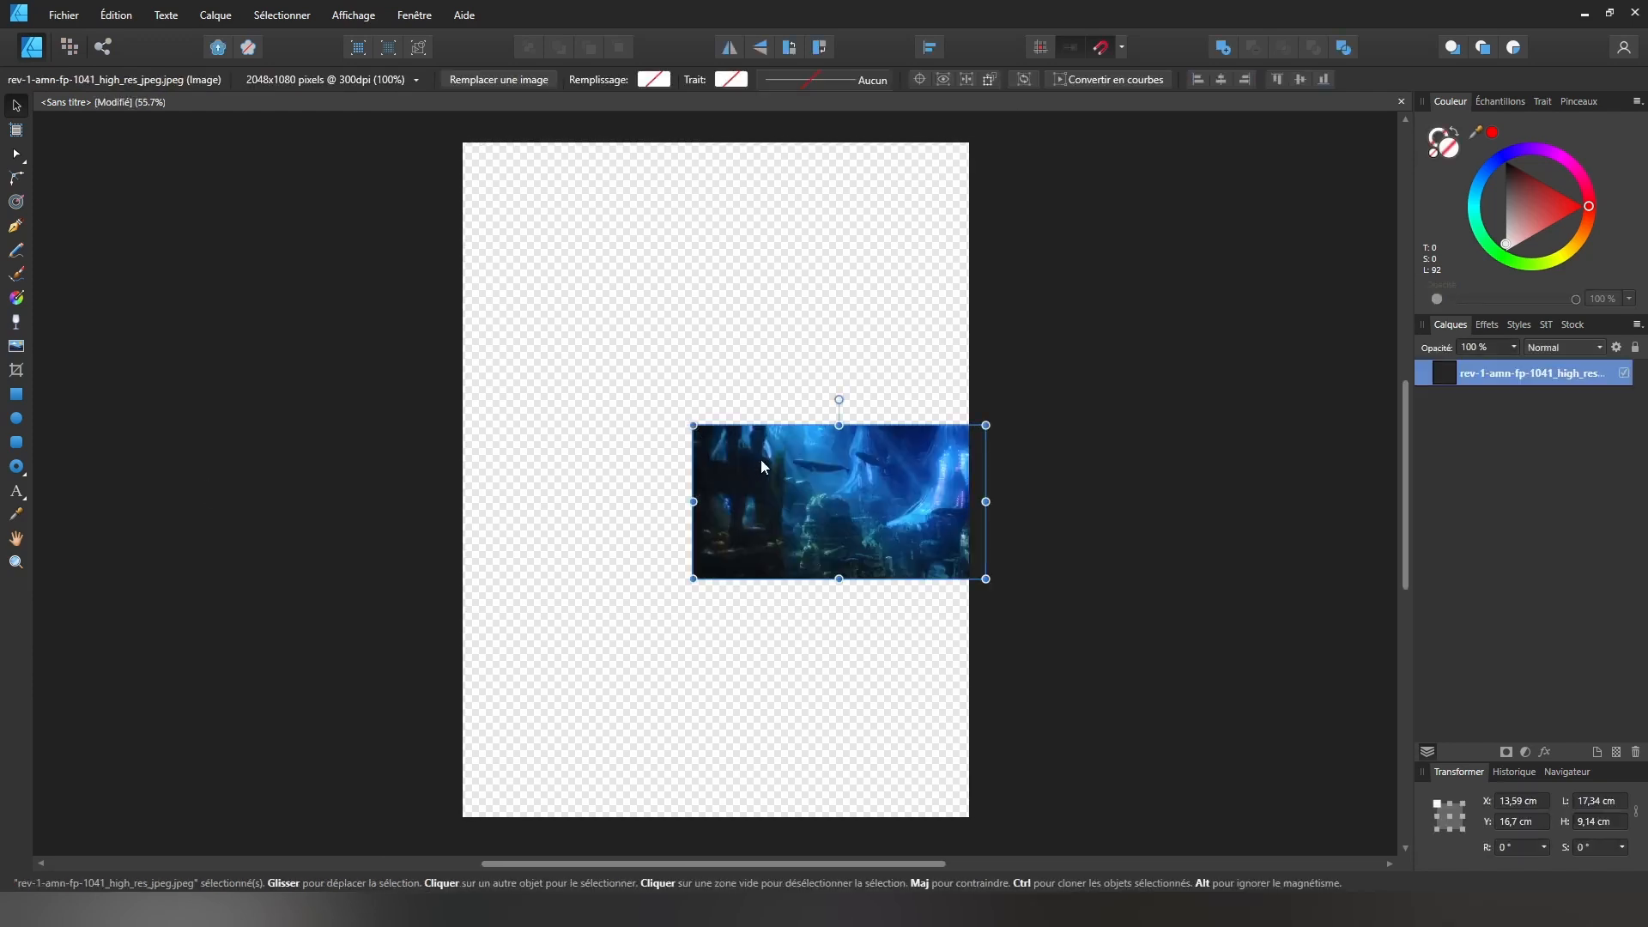
{"action": "left_click_drag", "start_coordinate": [962, 552], "coordinate": [1406, 673]}
{"action": "left_click_drag", "start_coordinate": [1022, 563], "coordinate": [815, 705]}
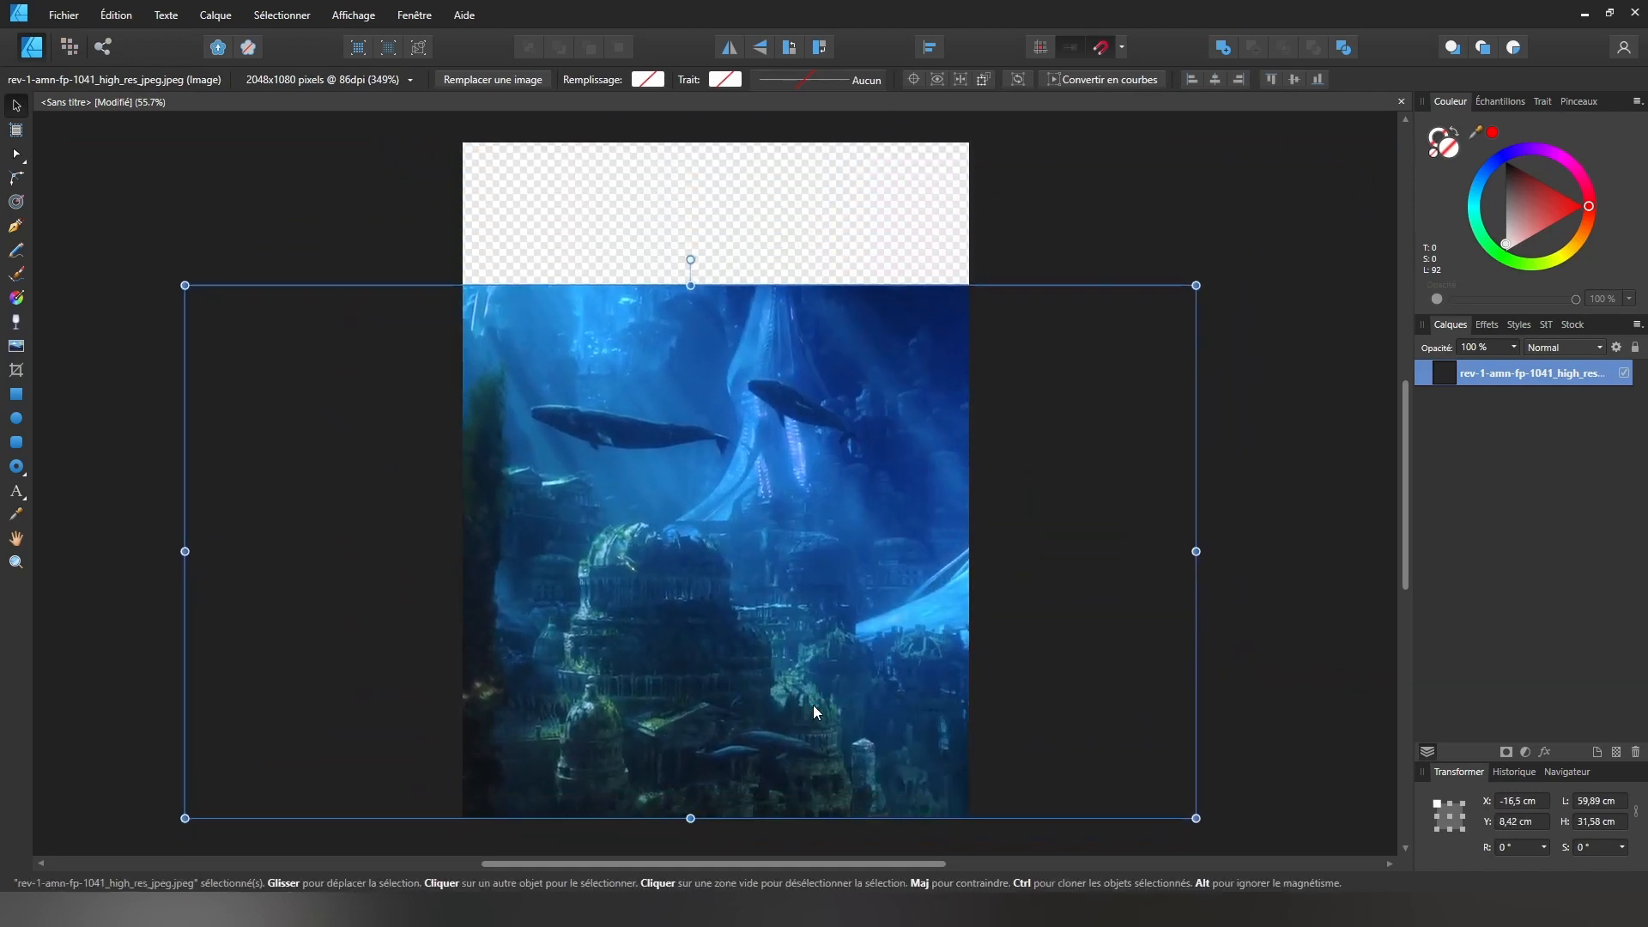
{"action": "left_click_drag", "start_coordinate": [1197, 282], "coordinate": [1393, 229]}
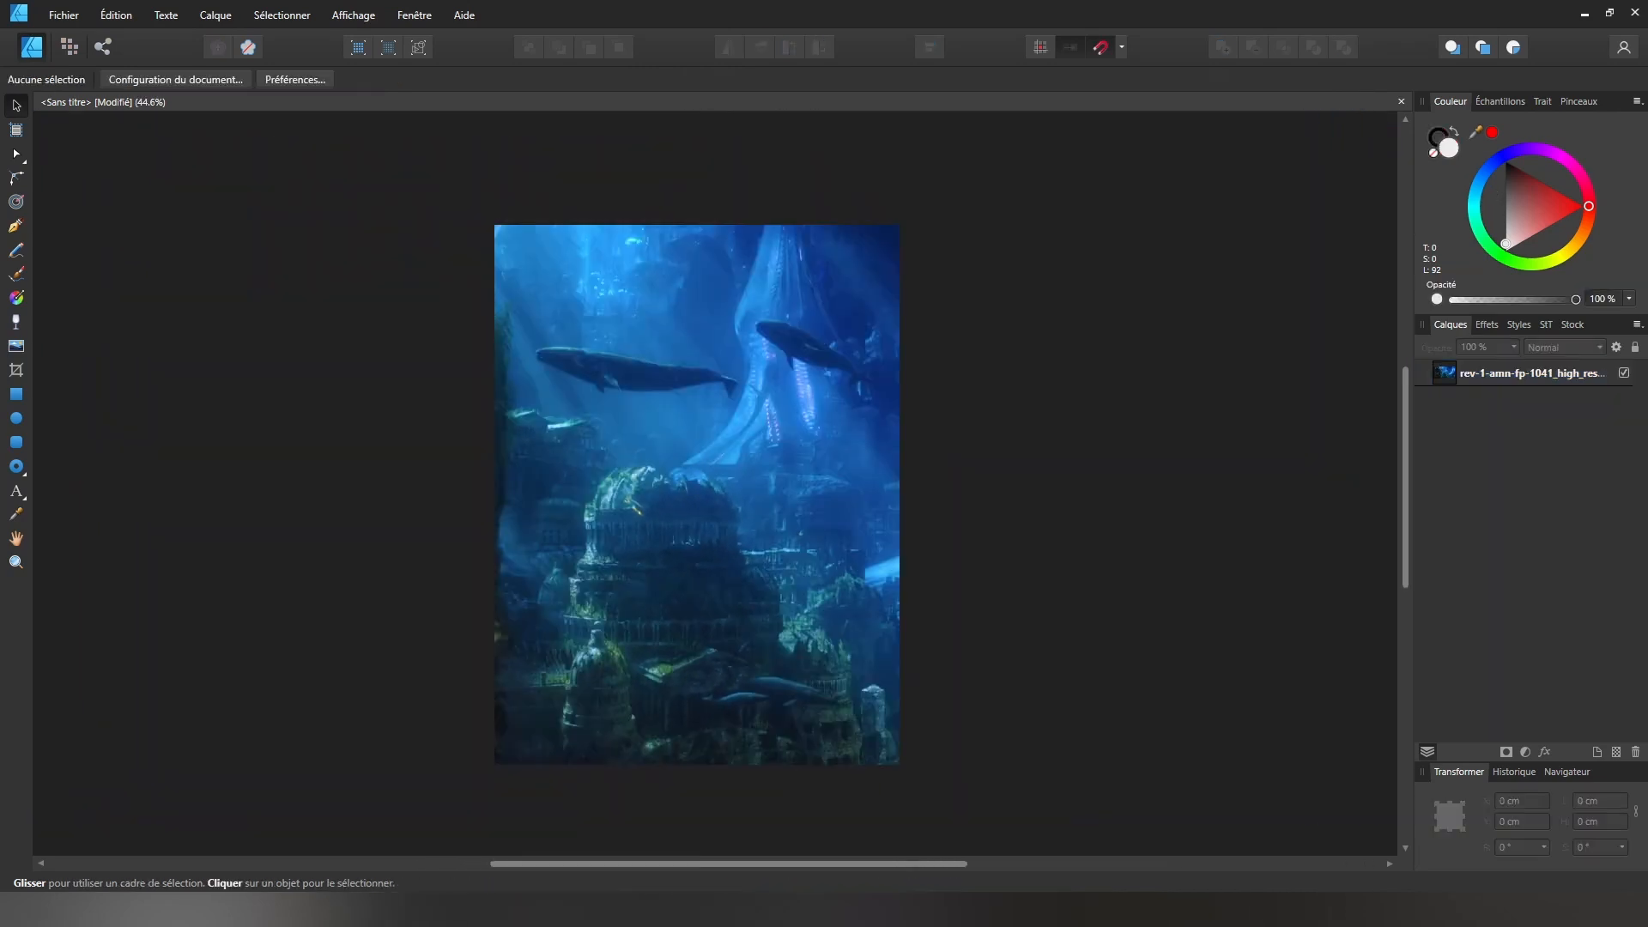
- Place the Aquaman PNG over the background, enlarge it to about 16.4 × 24.8 cm and centre it on the page
{"action": "left_click_drag", "start_coordinate": [684, 552], "coordinate": [686, 553]}
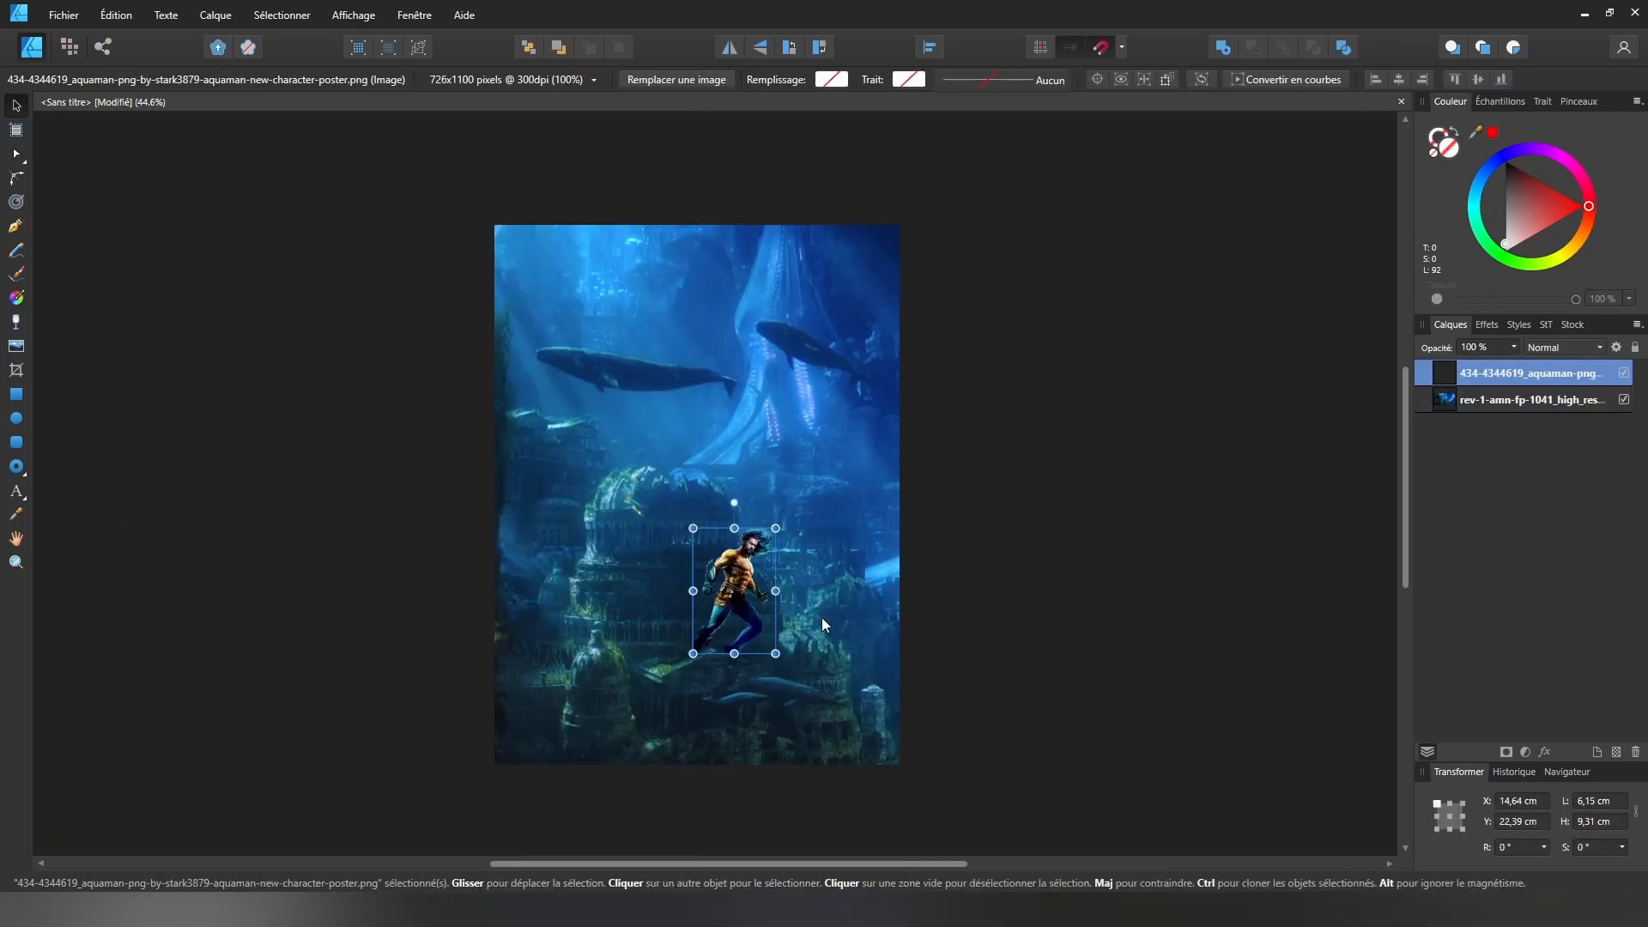
{"action": "left_click_drag", "start_coordinate": [775, 653], "coordinate": [1034, 782]}
{"action": "left_click_drag", "start_coordinate": [803, 745], "coordinate": [699, 585]}
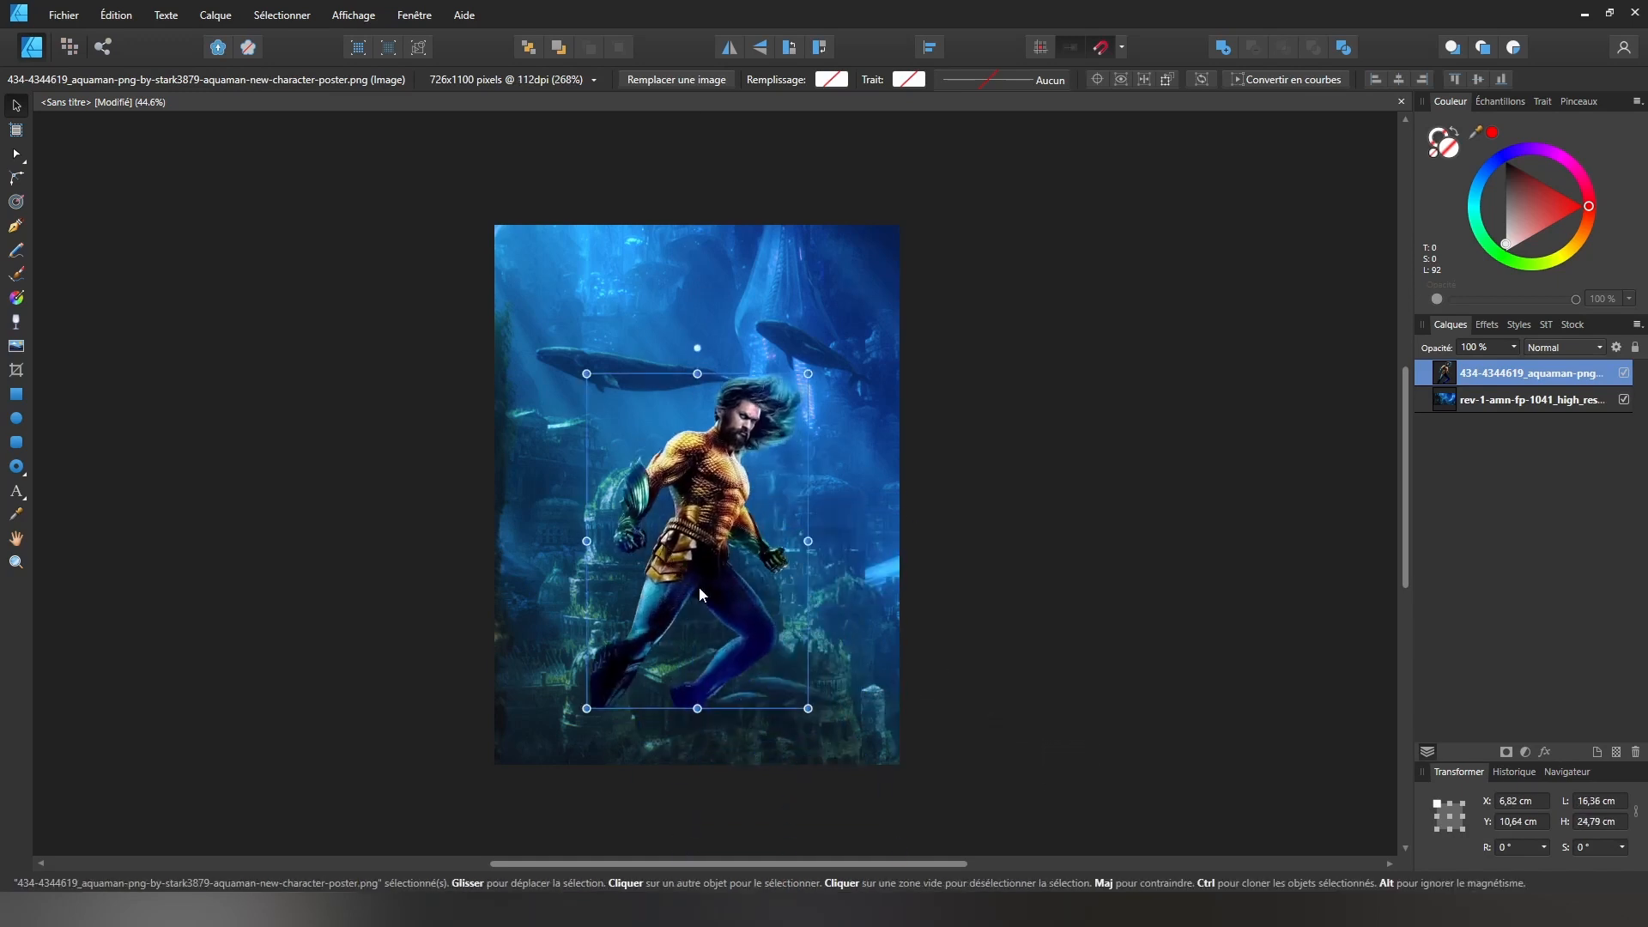
- Add the cut-out film title, scale it to about 24.9 × 13 cm and centre it horizontally near the bottom of the poster
{"action": "scroll", "coordinate": [708, 649], "scroll_direction": "up", "scroll_amount": 1}
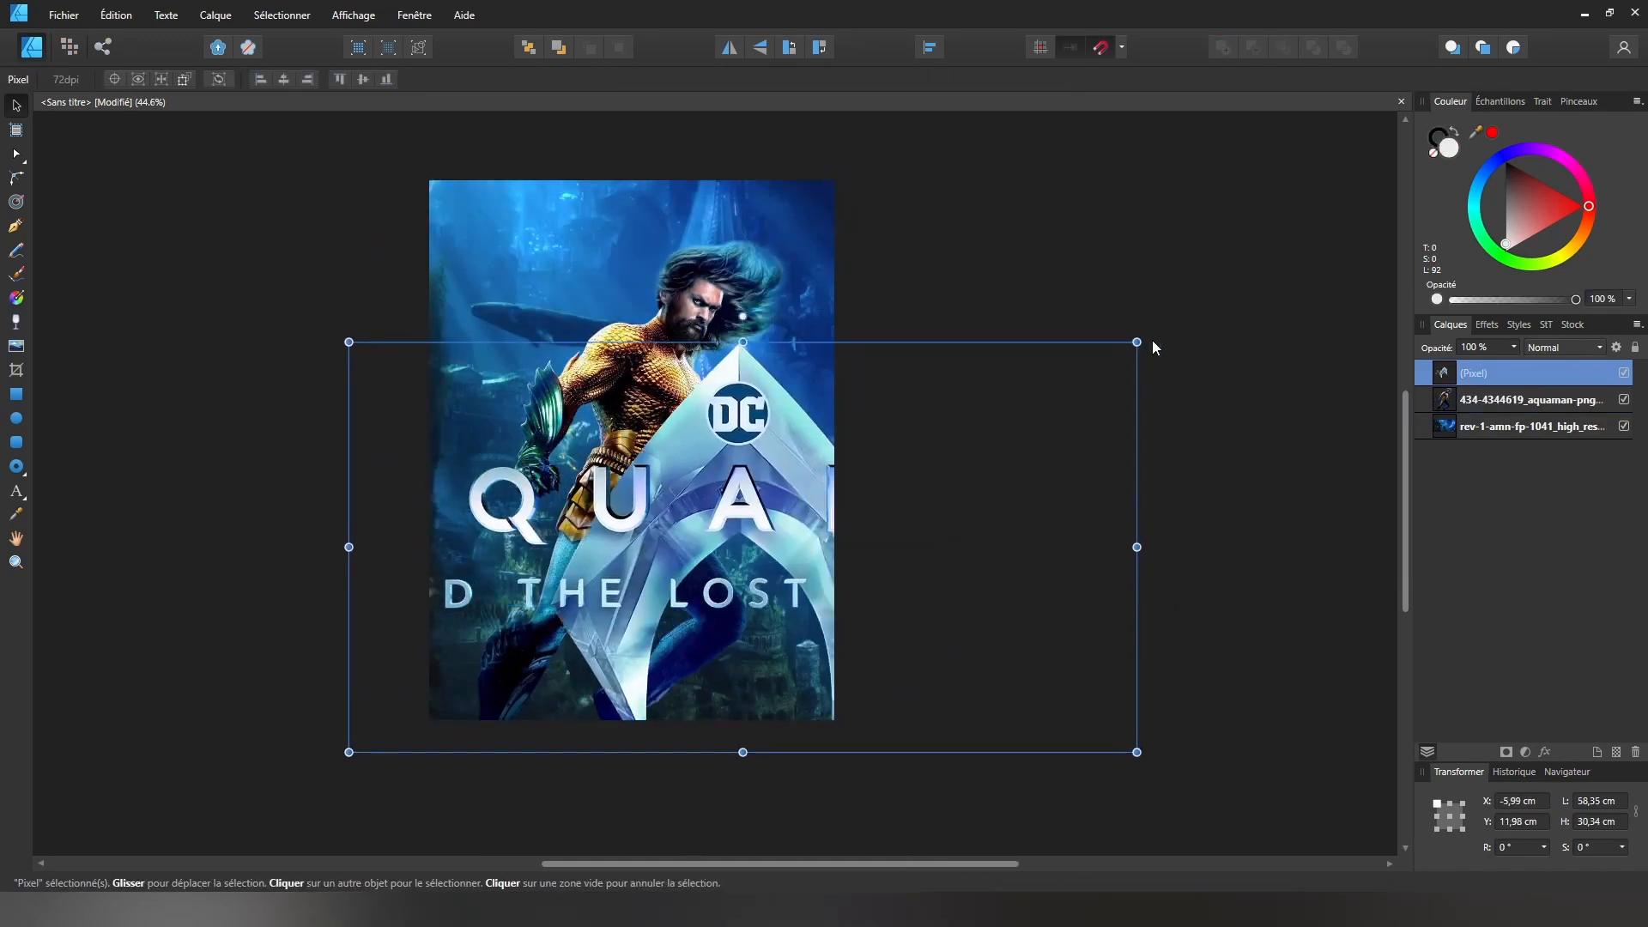
{"action": "left_click_drag", "start_coordinate": [1137, 342], "coordinate": [781, 529]}
{"action": "left_click_drag", "start_coordinate": [596, 653], "coordinate": [676, 621]}
{"action": "scroll", "coordinate": [676, 621], "scroll_direction": "up", "scroll_amount": 3}
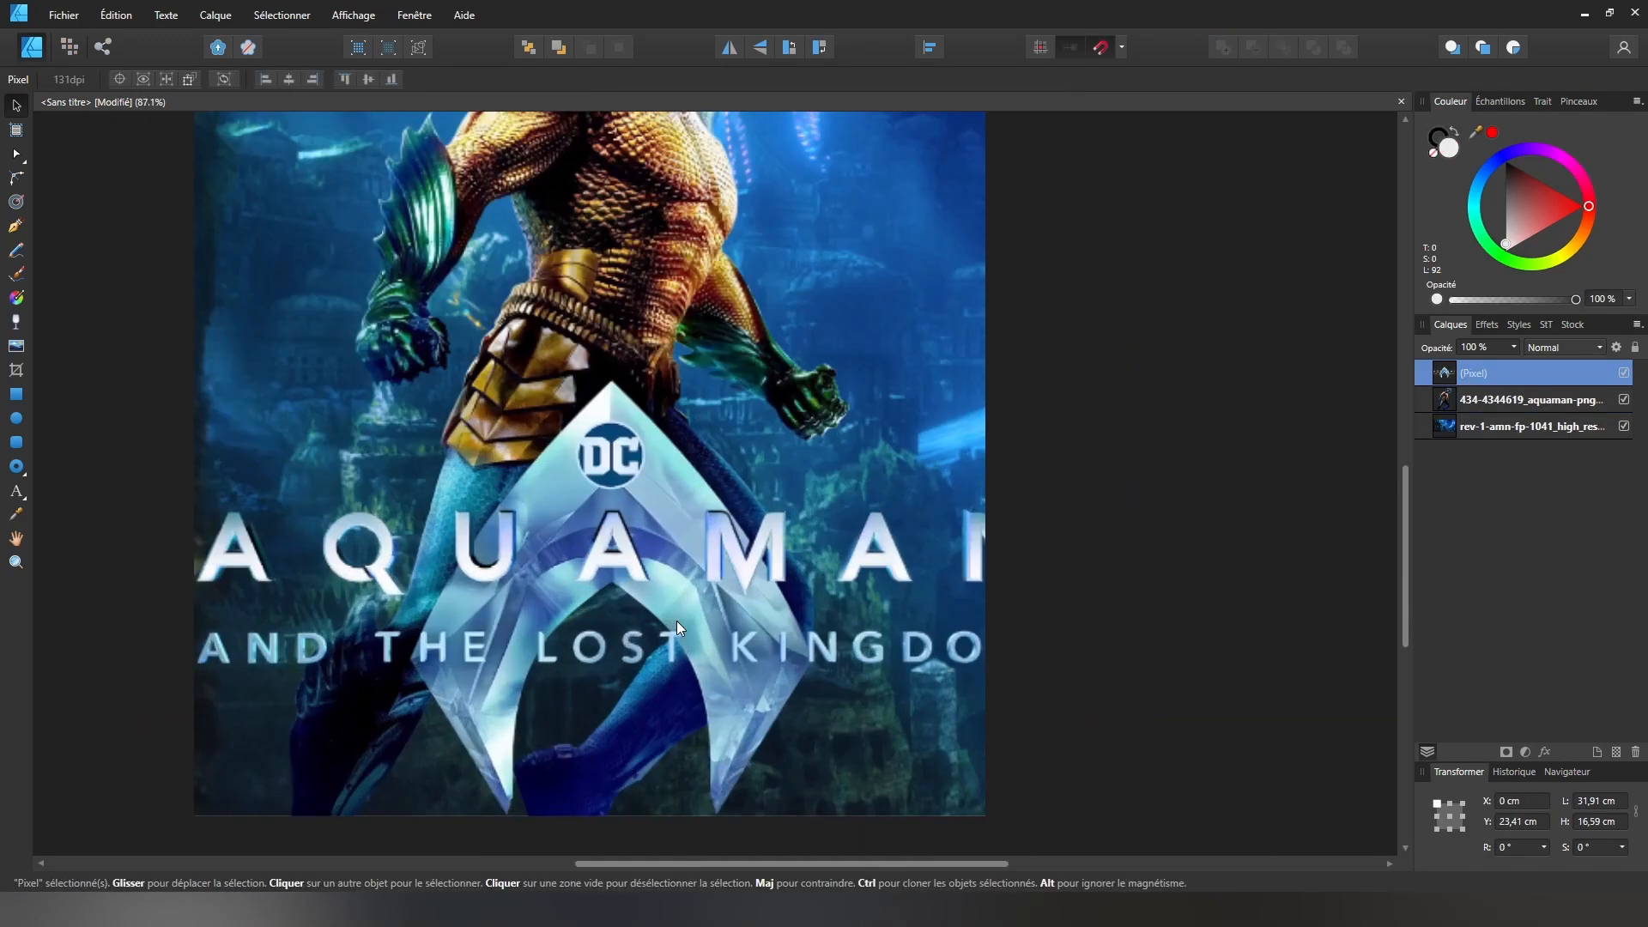
{"action": "scroll", "coordinate": [676, 620], "scroll_direction": "down", "scroll_amount": 1}
{"action": "left_click_drag", "start_coordinate": [962, 434], "coordinate": [757, 582]}
{"action": "left_click_drag", "start_coordinate": [515, 658], "coordinate": [615, 624]}
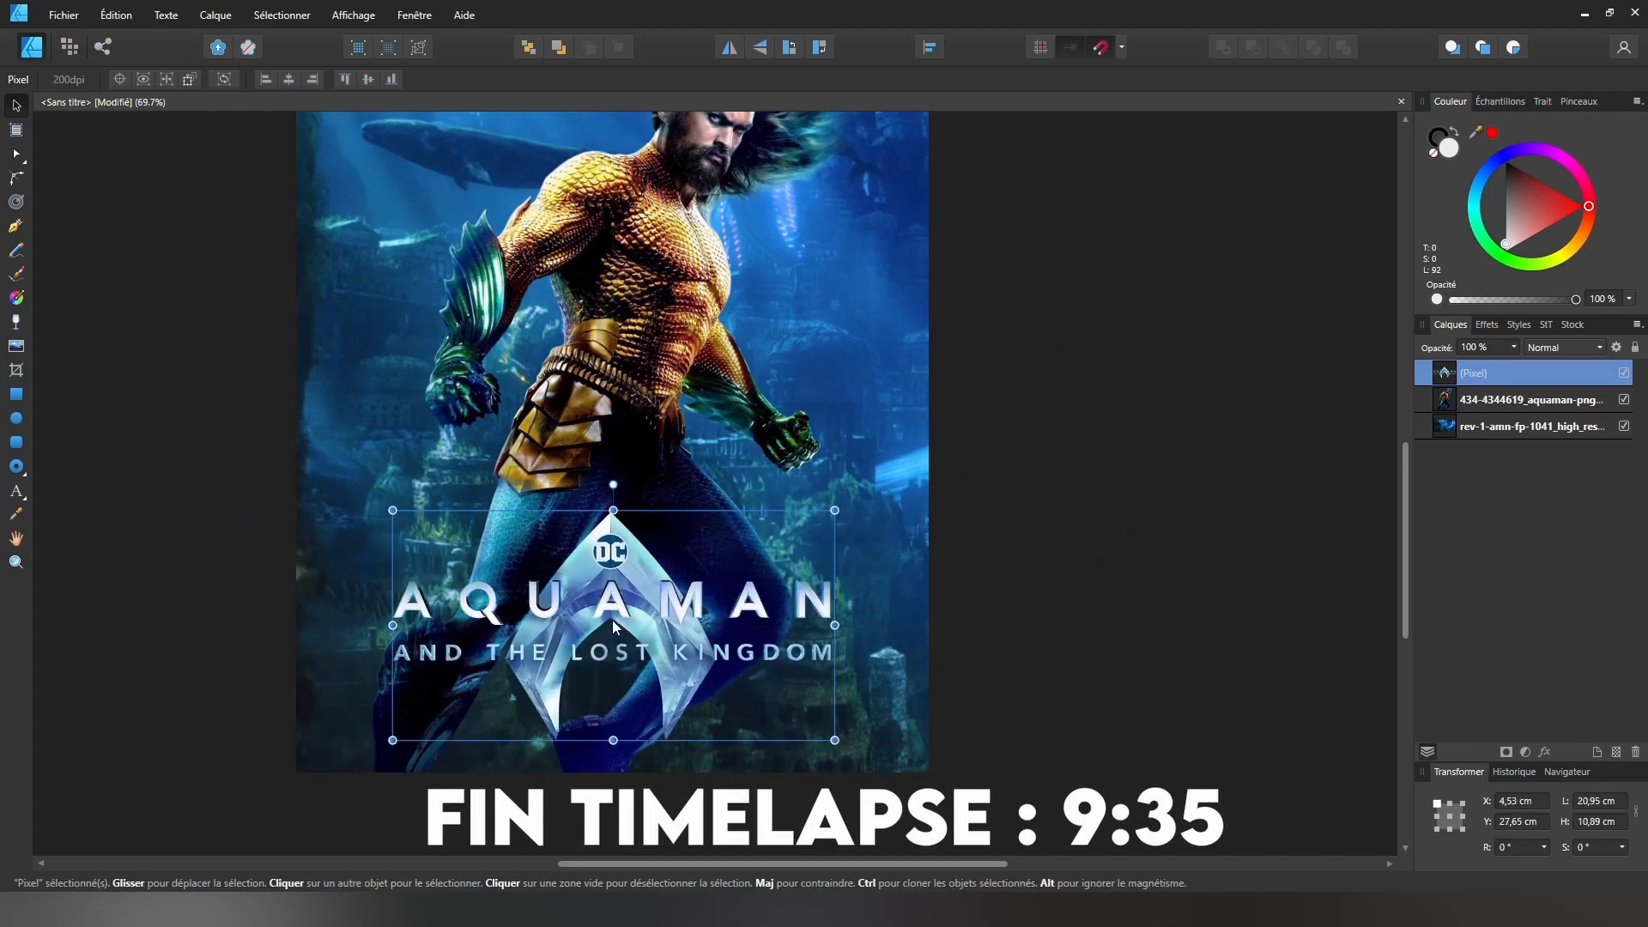
{"action": "left_click_drag", "start_coordinate": [833, 740], "coordinate": [917, 783]}
{"action": "left_click_drag", "start_coordinate": [652, 642], "coordinate": [613, 614]}
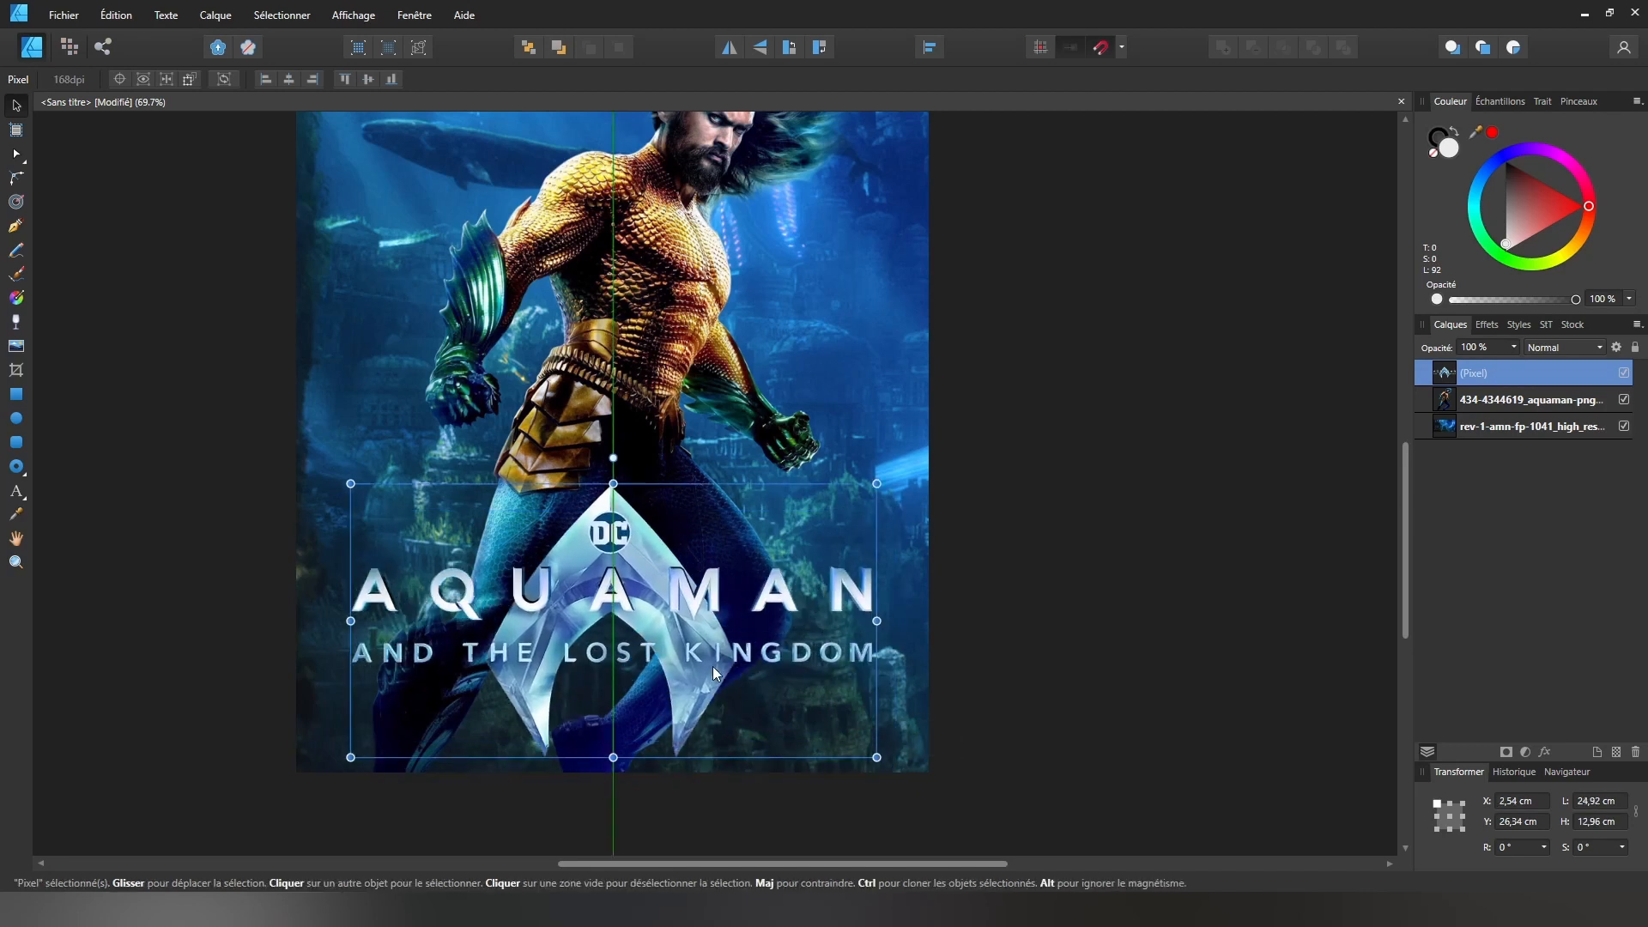
- Reduce the title to about 23 × 12 cm and enlarge the Aquaman figure to about 23.5 × 35.6 cm behind it
{"action": "scroll", "coordinate": [802, 537], "scroll_direction": "down", "scroll_amount": 2}
{"action": "left_click", "coordinate": [800, 534]}
{"action": "left_click", "coordinate": [163, 117]}
{"action": "scroll", "coordinate": [801, 534], "scroll_direction": "up", "scroll_amount": 1}
{"action": "left_click", "coordinate": [757, 589]}
{"action": "left_click_drag", "start_coordinate": [863, 499], "coordinate": [856, 514]}
{"action": "scroll", "coordinate": [644, 510], "scroll_direction": "up", "scroll_amount": 1}
{"action": "left_click_drag", "start_coordinate": [687, 386], "coordinate": [693, 472]}
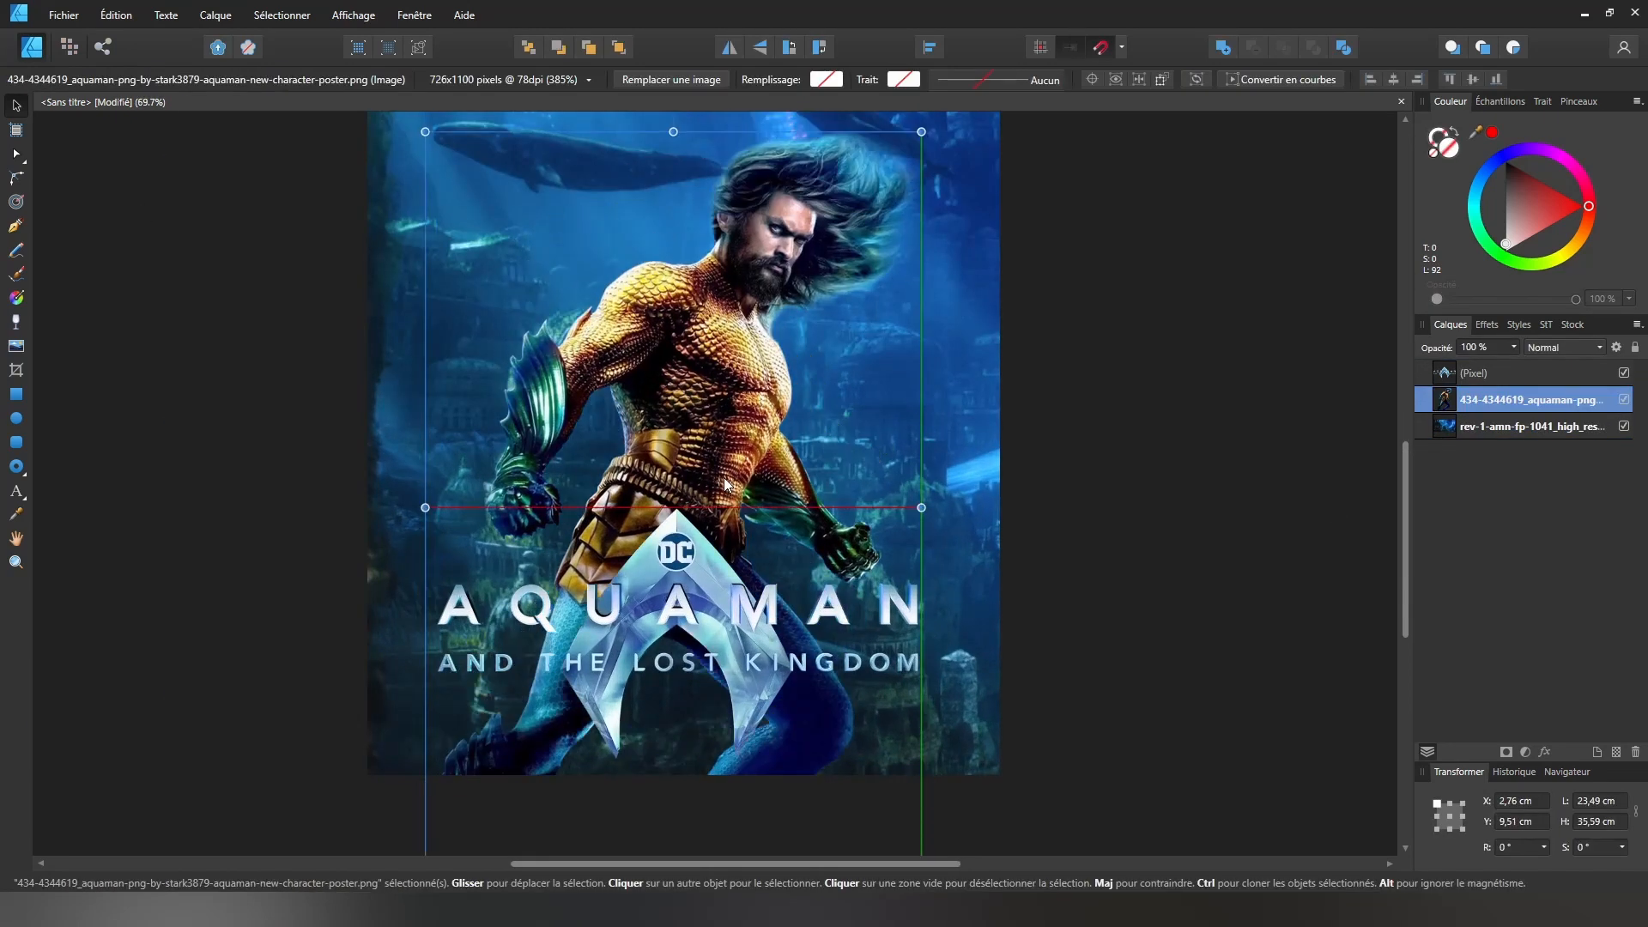
- Try a smaller Aquaman figure placed above the title and view the whole poster
{"action": "left_click", "coordinate": [1116, 497]}
{"action": "scroll", "coordinate": [1116, 497], "scroll_direction": "down", "scroll_amount": 1}
{"action": "left_click", "coordinate": [820, 386]}
{"action": "left_click_drag", "start_coordinate": [977, 180], "coordinate": [854, 372]}
{"action": "left_click_drag", "start_coordinate": [799, 532], "coordinate": [917, 353]}
{"action": "left_click", "coordinate": [960, 418]}
{"action": "left_click", "coordinate": [1065, 446]}
{"action": "scroll", "coordinate": [747, 529], "scroll_direction": "down", "scroll_amount": 3}
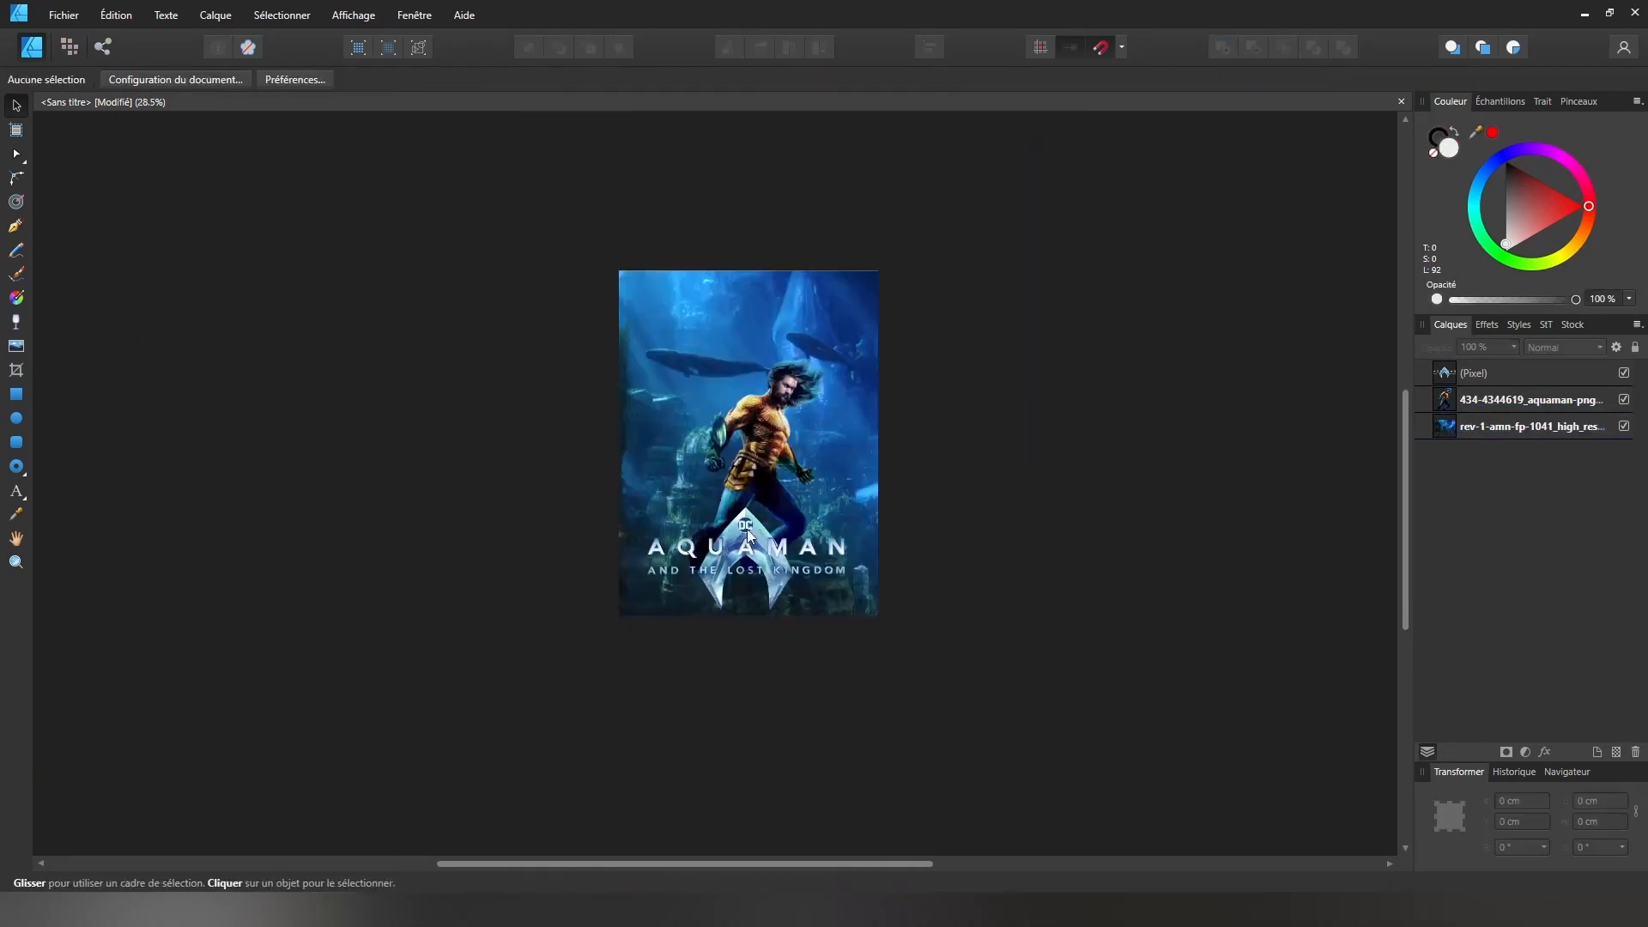
- Enlarge the Aquaman figure to about 24.4 × 36.9 cm and reposition it behind the title
{"action": "scroll", "coordinate": [764, 481], "scroll_direction": "up", "scroll_amount": 3}
{"action": "left_click", "coordinate": [764, 429]}
{"action": "left_click_drag", "start_coordinate": [874, 297], "coordinate": [1015, 100]}
{"action": "left_click_drag", "start_coordinate": [831, 456], "coordinate": [750, 523]}
- Give the film title an outer shadow with 100% opacity, 100 px radius and 19% intensity
{"action": "left_click", "coordinate": [730, 665]}
{"action": "left_click", "coordinate": [1544, 752]}
{"action": "left_click", "coordinate": [605, 256]}
{"action": "left_click_drag", "start_coordinate": [756, 212], "coordinate": [1324, 276]}
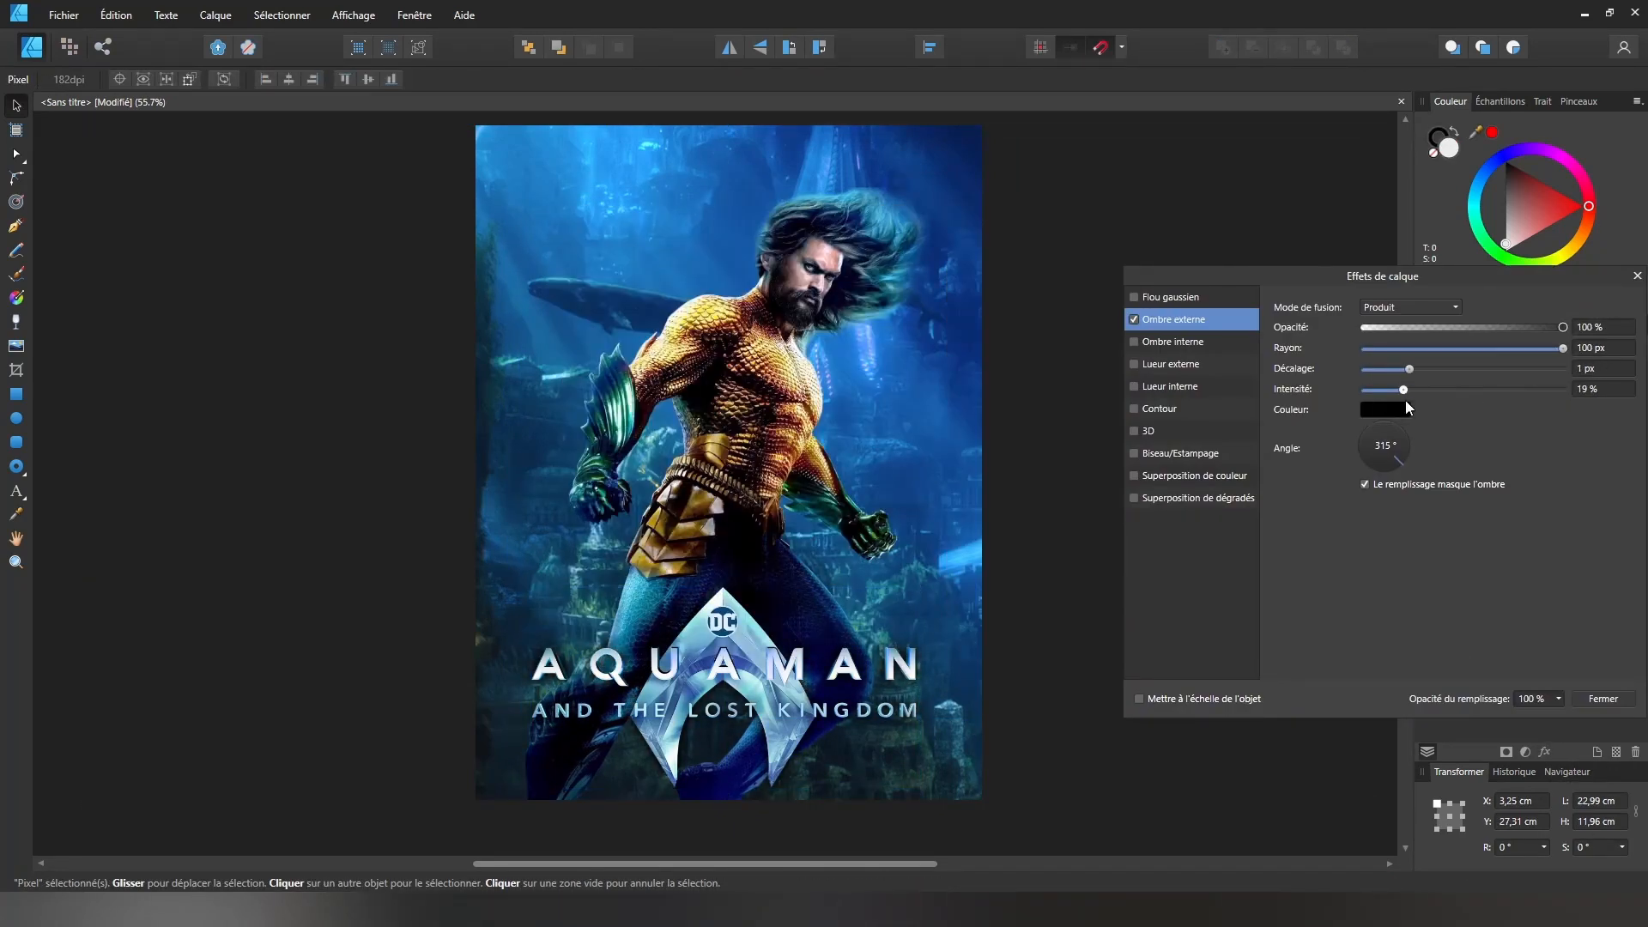
{"action": "left_click_drag", "start_coordinate": [1461, 371], "coordinate": [1511, 371]}
{"action": "scroll", "coordinate": [833, 601], "scroll_direction": "up", "scroll_amount": 1}
{"action": "left_click", "coordinate": [1069, 369]}
{"action": "left_click", "coordinate": [1603, 698]}
- Add a white balance adjustment over the whole poster and shift the balance towards blue, to about -58%
{"action": "left_click", "coordinate": [1116, 507]}
{"action": "left_click", "coordinate": [1525, 752]}
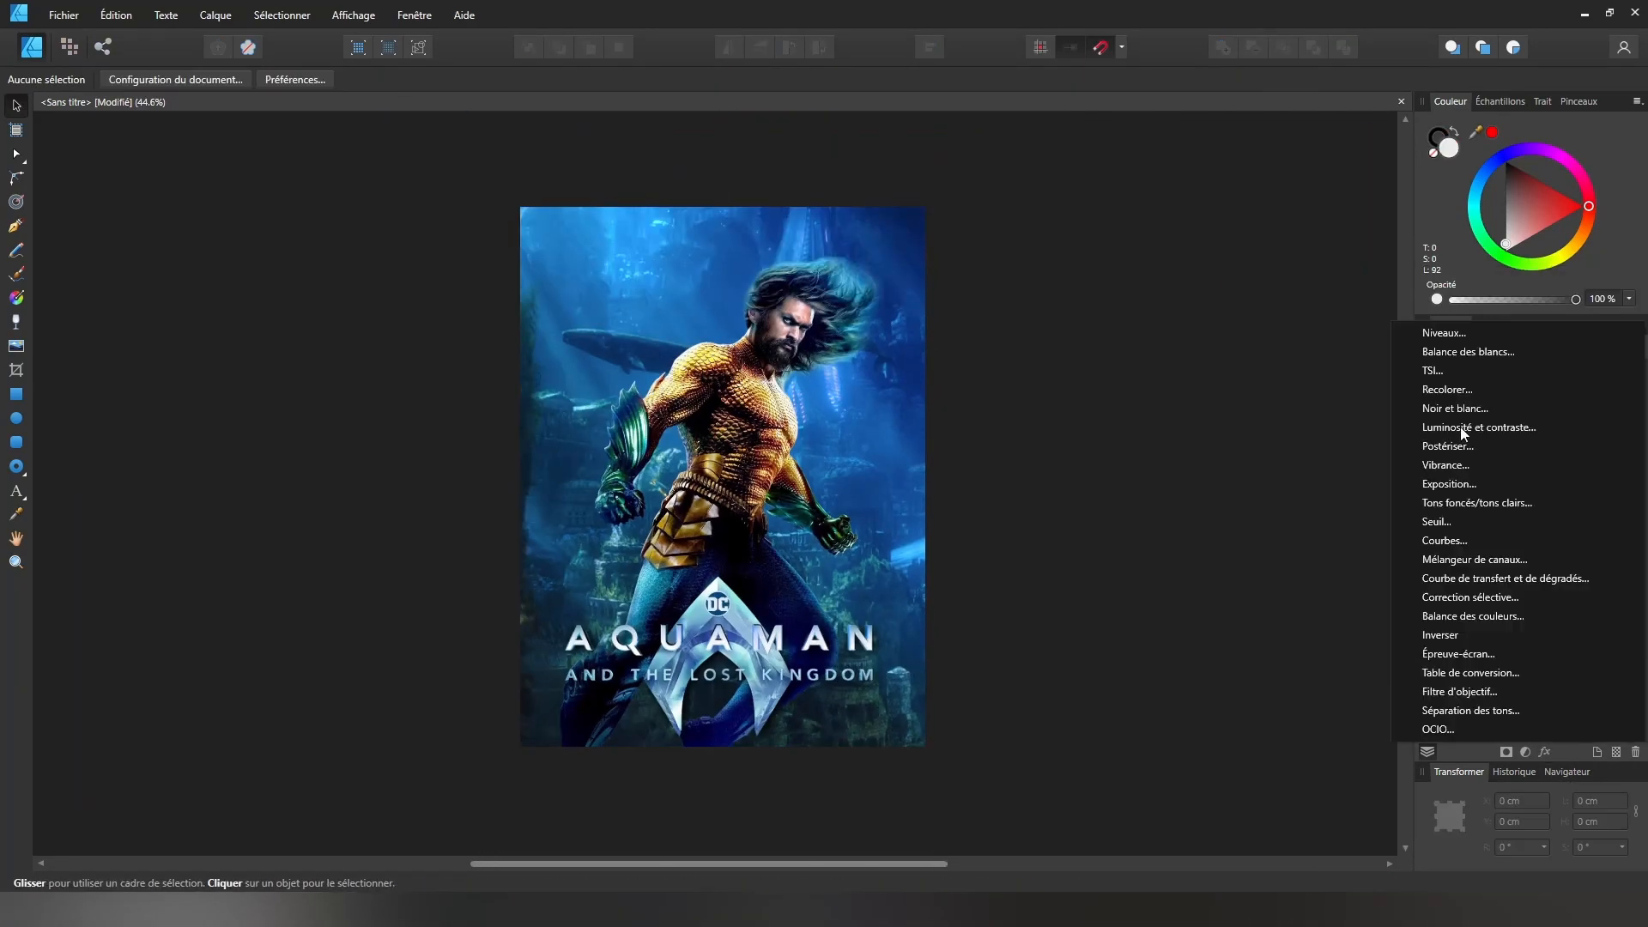
{"action": "left_click", "coordinate": [1466, 354]}
{"action": "left_click_drag", "start_coordinate": [1163, 725], "coordinate": [1079, 727]}
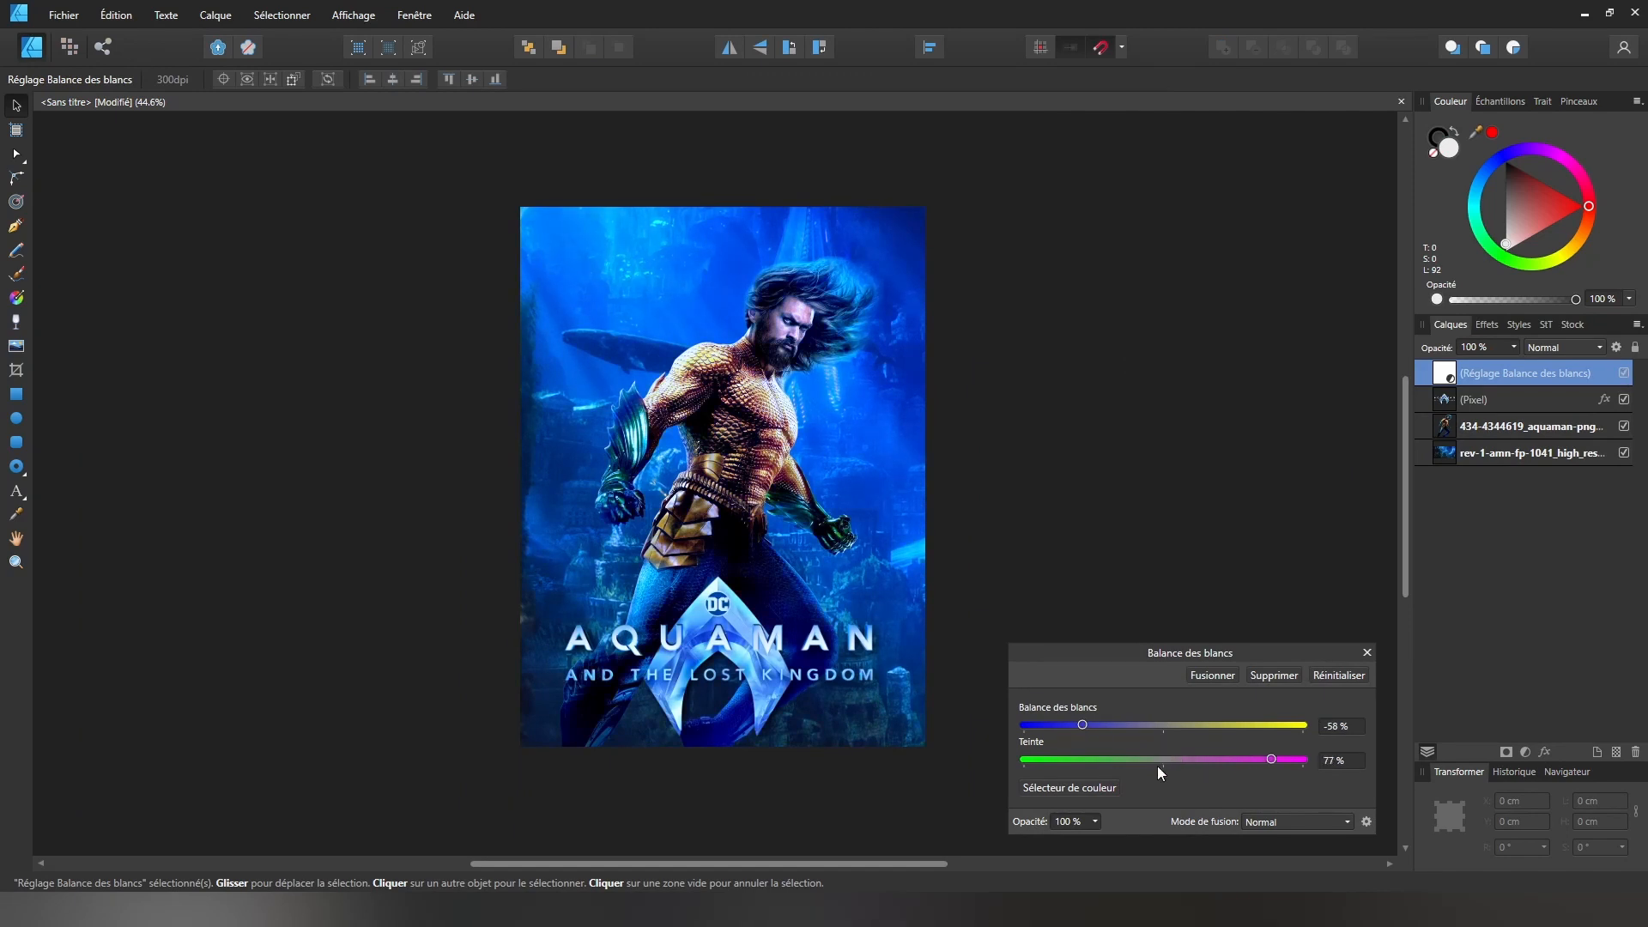
{"action": "left_click", "coordinate": [1367, 653]}
{"action": "scroll", "coordinate": [623, 478], "scroll_direction": "up", "scroll_amount": 1}
{"action": "left_click", "coordinate": [901, 910]}
{"action": "left_click", "coordinate": [901, 910]}
{"action": "scroll", "coordinate": [936, 523], "scroll_direction": "down", "scroll_amount": 1}
{"action": "left_click", "coordinate": [1073, 481]}
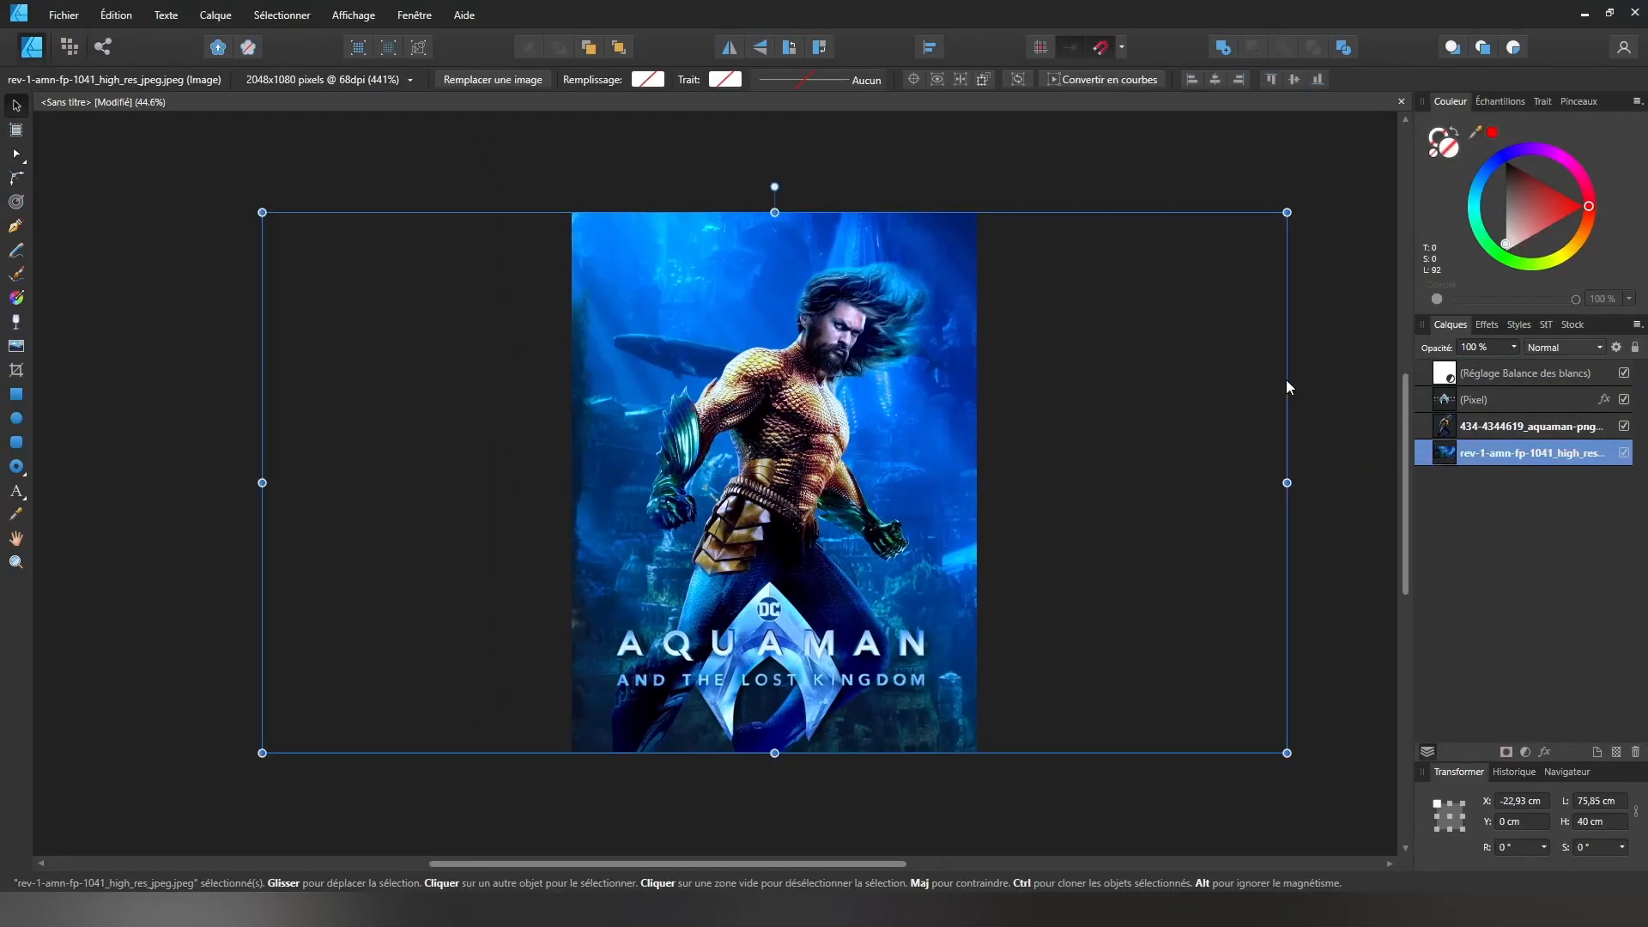
{"action": "left_click", "coordinate": [1294, 388]}
- Add a brightness and contrast adjustment over the poster, lower the brightness, and compare the poster with the adjustment hidden and shown
{"action": "scroll", "coordinate": [1017, 459], "scroll_direction": "up", "scroll_amount": 1}
{"action": "left_click", "coordinate": [1526, 752]}
{"action": "left_click", "coordinate": [1470, 428]}
{"action": "left_click_drag", "start_coordinate": [1163, 765], "coordinate": [1121, 728]}
{"action": "left_click", "coordinate": [1366, 654]}
{"action": "left_click", "coordinate": [1623, 373]}
{"action": "left_click", "coordinate": [1623, 373]}
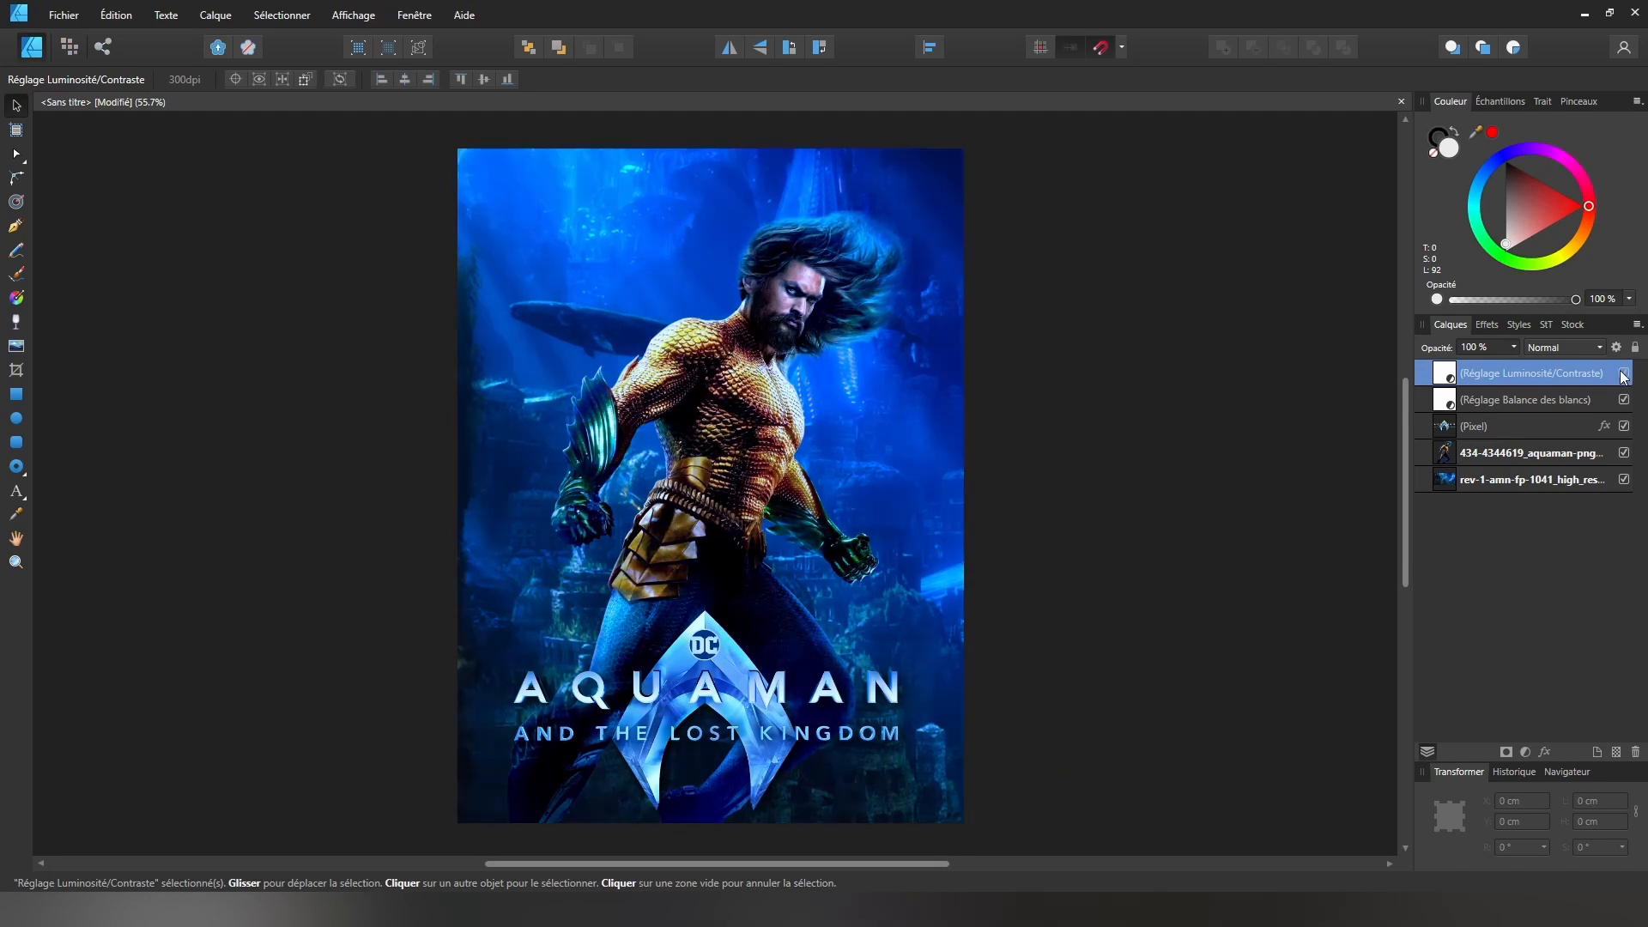
{"action": "left_click", "coordinate": [1106, 155]}
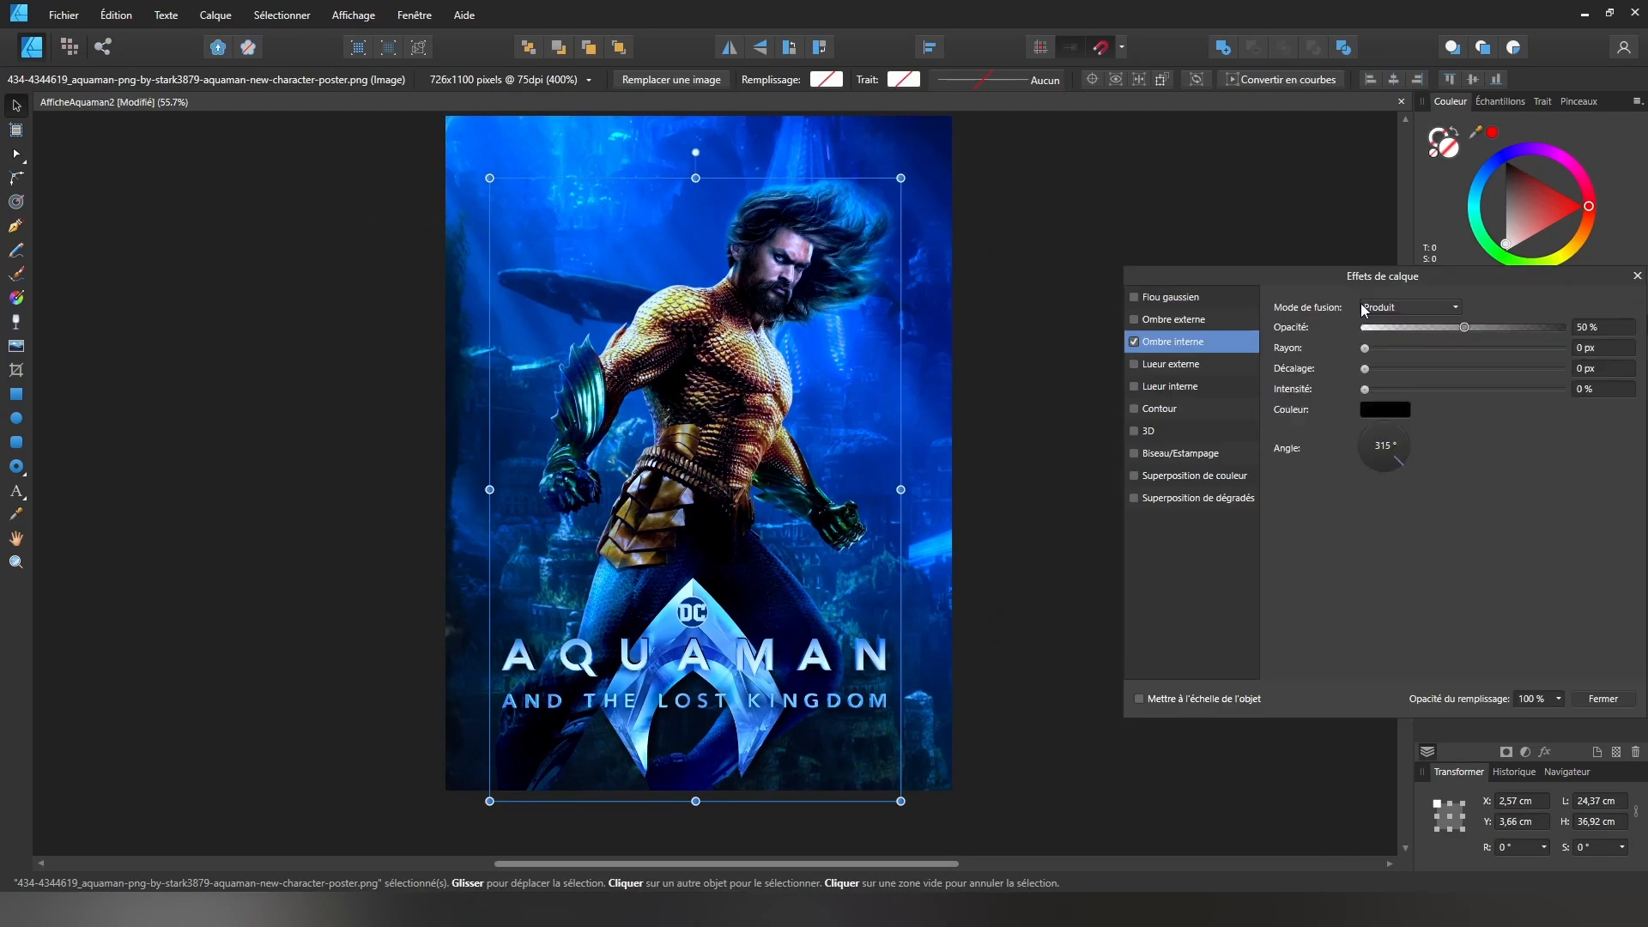
- Give the Aquaman figure an inner shadow with 49% opacity, 100 px radius, 100 px offset, 28% intensity and a 135° angle
{"action": "left_click_drag", "start_coordinate": [1379, 275], "coordinate": [1271, 271]}
{"action": "left_click_drag", "start_coordinate": [1262, 364], "coordinate": [1291, 367]}
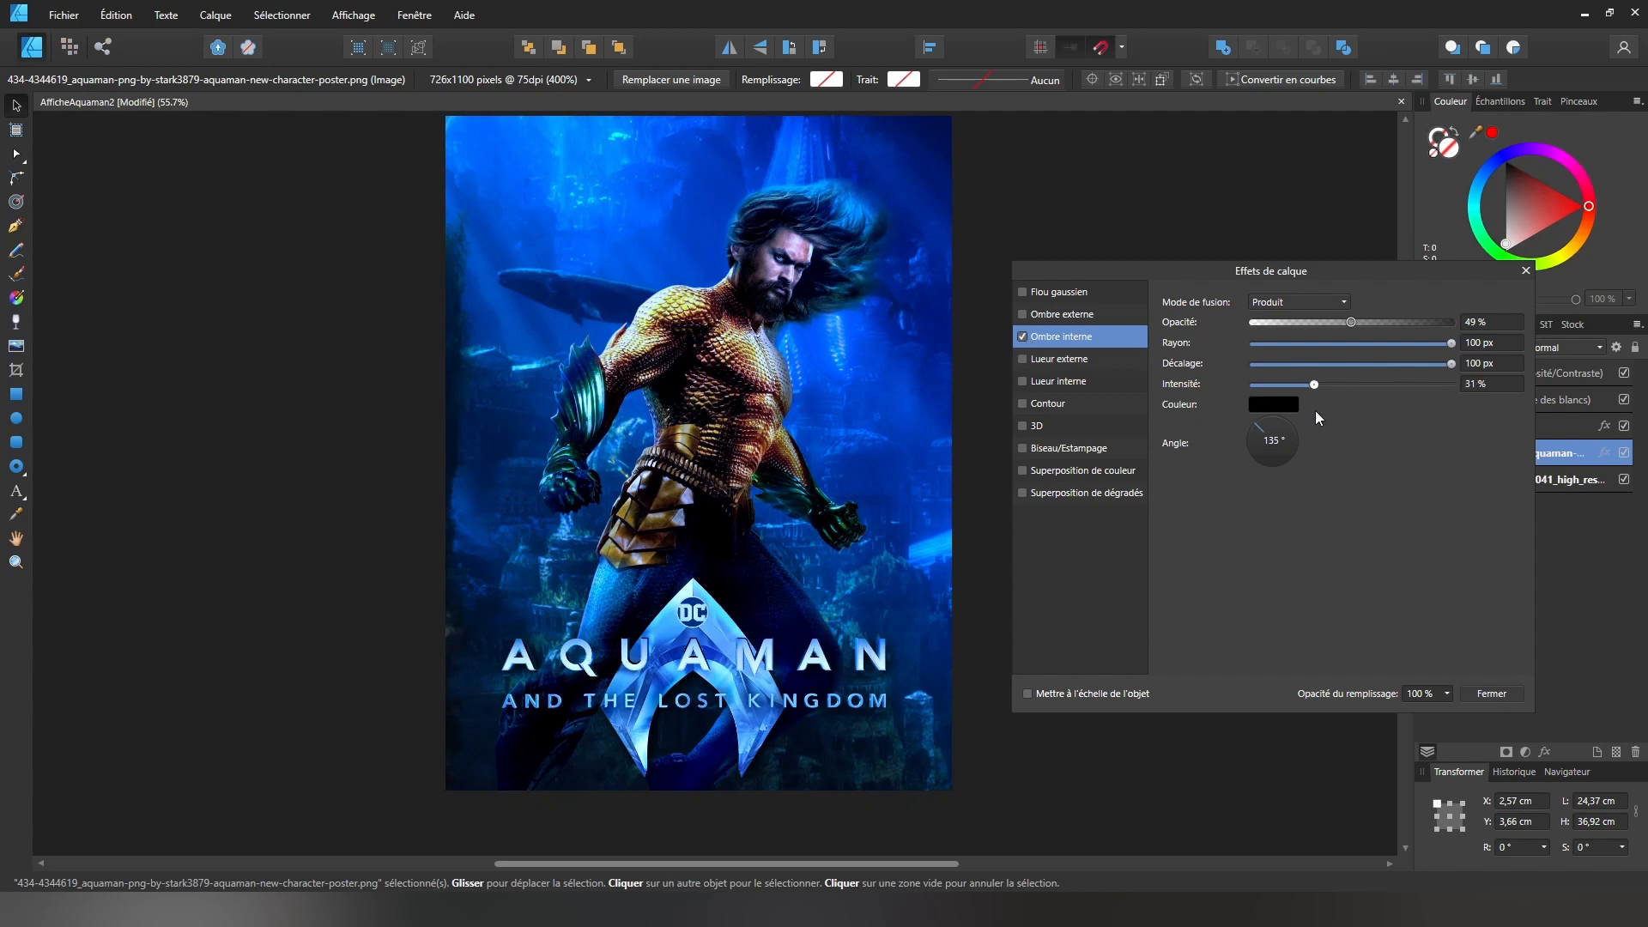
{"action": "left_click_drag", "start_coordinate": [1300, 400], "coordinate": [1311, 400]}
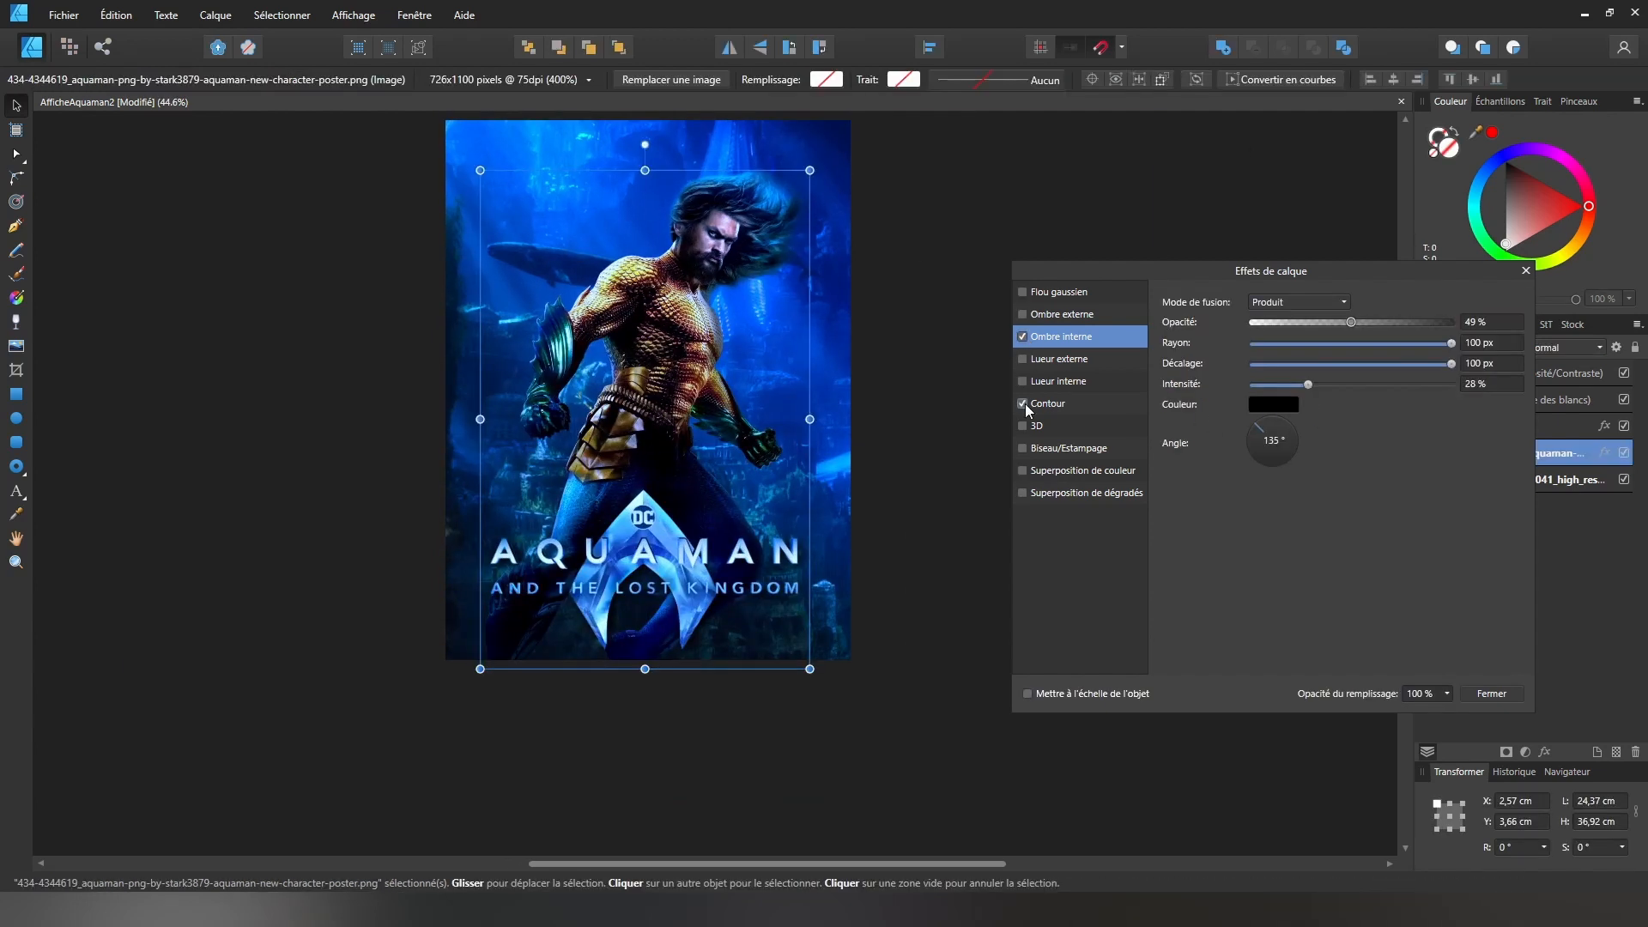
{"action": "left_click_drag", "start_coordinate": [1260, 302], "coordinate": [1240, 308]}
{"action": "left_click", "coordinate": [1525, 270]}
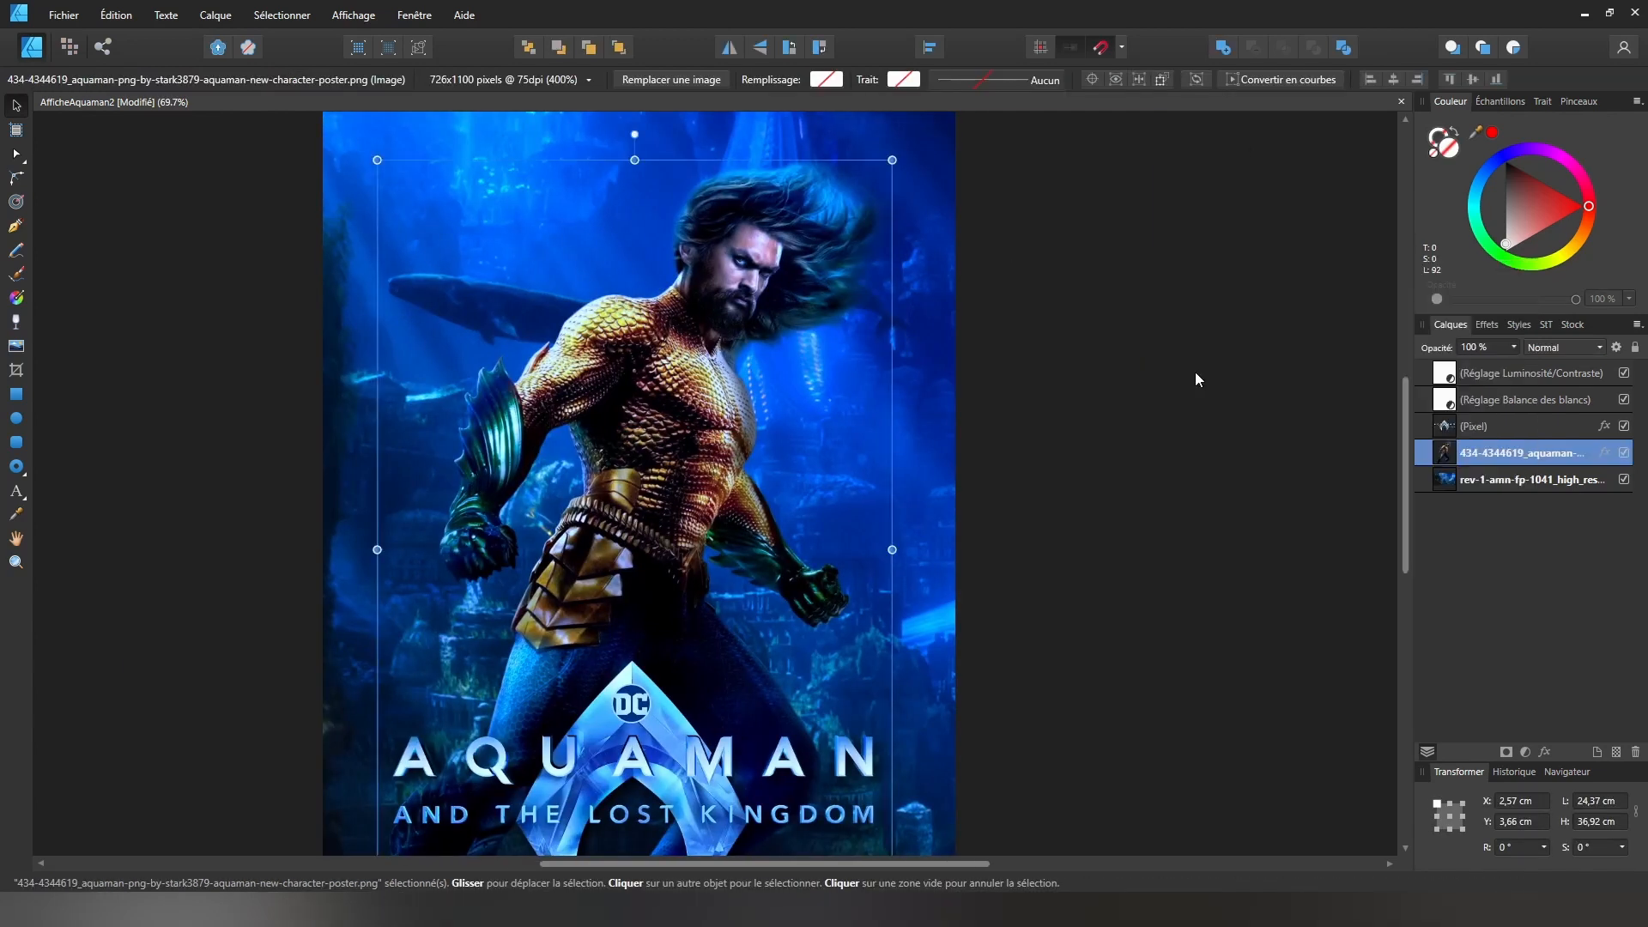
{"action": "left_click", "coordinate": [1196, 376]}
{"action": "scroll", "coordinate": [738, 352], "scroll_direction": "down", "scroll_amount": 1}
{"action": "left_click", "coordinate": [1270, 381]}
{"action": "left_click", "coordinate": [1328, 383]}
{"action": "scroll", "coordinate": [1085, 645], "scroll_direction": "down", "scroll_amount": 1}
- Shrink the film title slightly and place a black ellipse of about 25.1 × 9.6 cm directly behind it in the layer order
{"action": "left_click", "coordinate": [737, 536]}
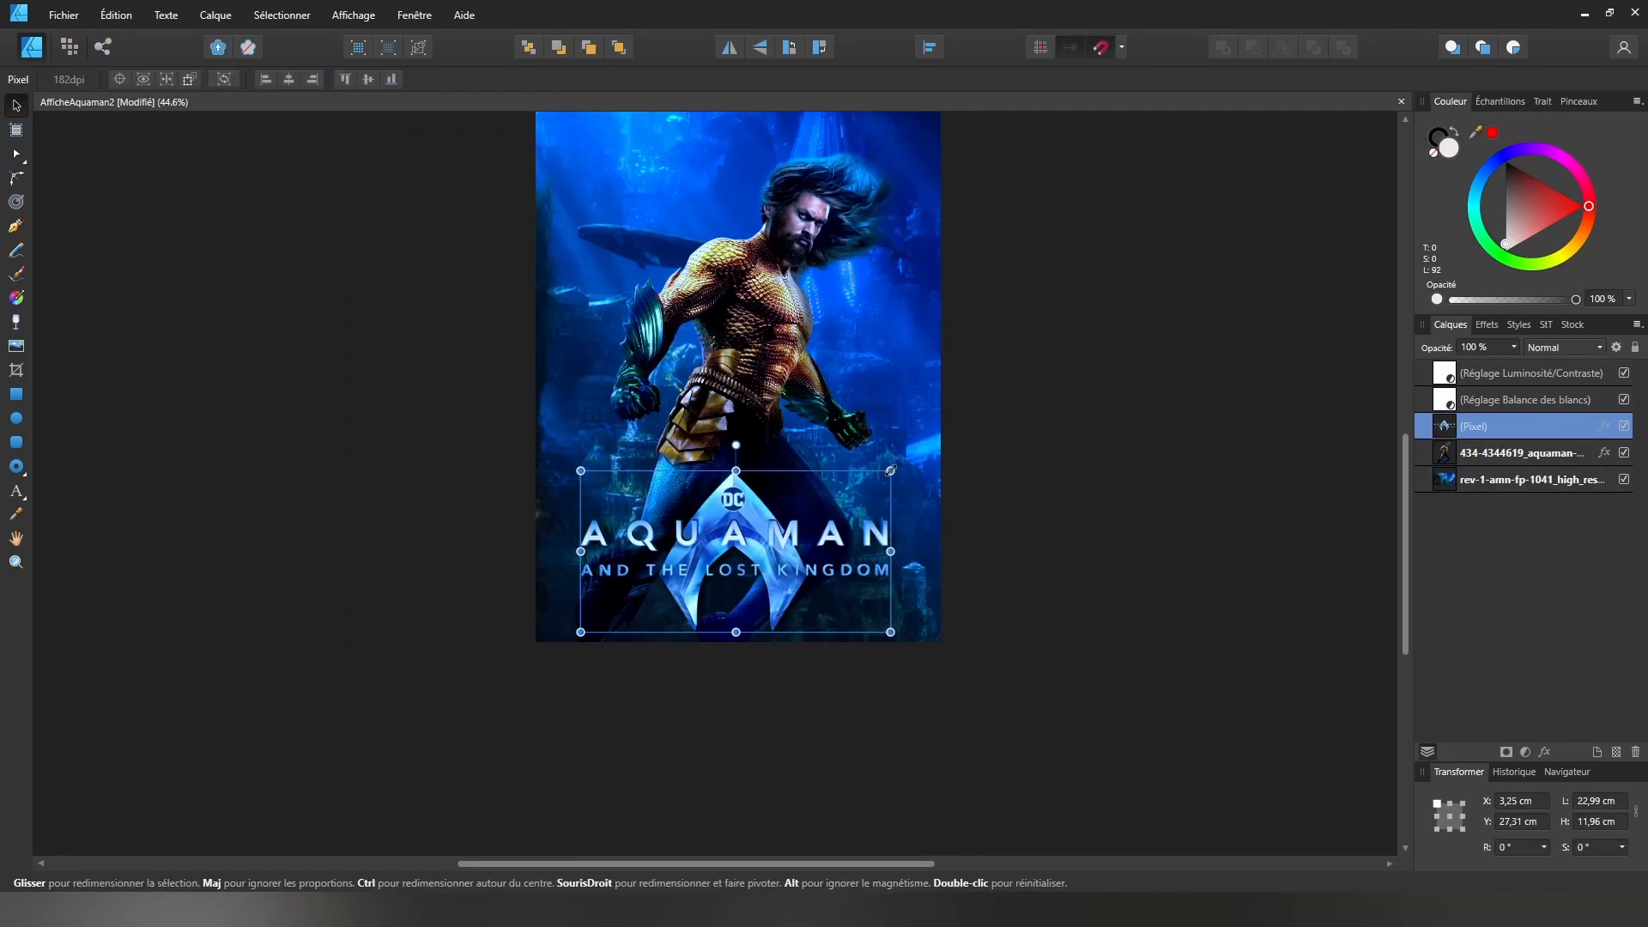
{"action": "left_click", "coordinate": [16, 418]}
{"action": "left_click_drag", "start_coordinate": [571, 475], "coordinate": [899, 599]}
{"action": "left_click", "coordinate": [1506, 161]}
{"action": "left_click_drag", "start_coordinate": [1478, 426], "coordinate": [1478, 465]}
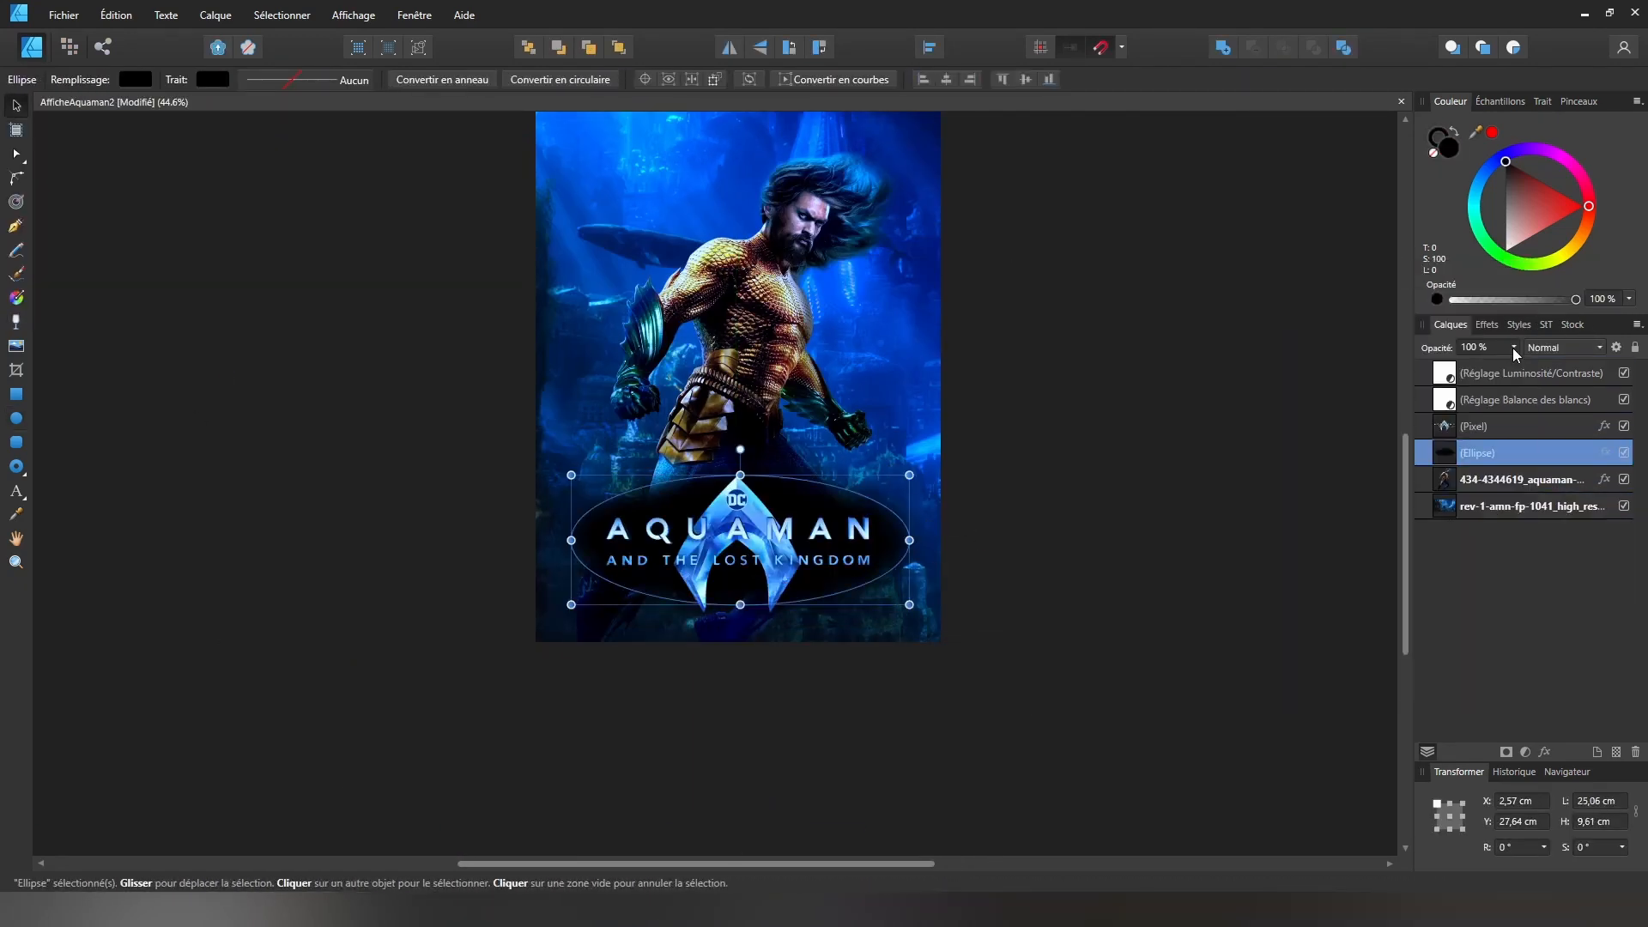
- Soften and fade the black ellipse into a subtle shadow behind the title, and deselect it
{"action": "scroll", "coordinate": [738, 429], "scroll_direction": "up", "scroll_amount": 2}
{"action": "left_click", "coordinate": [899, 615]}
{"action": "key", "text": "ctrl+d"}
{"action": "scroll", "coordinate": [760, 605], "scroll_direction": "up", "scroll_amount": 1}
{"action": "scroll", "coordinate": [870, 532], "scroll_direction": "down", "scroll_amount": 3}
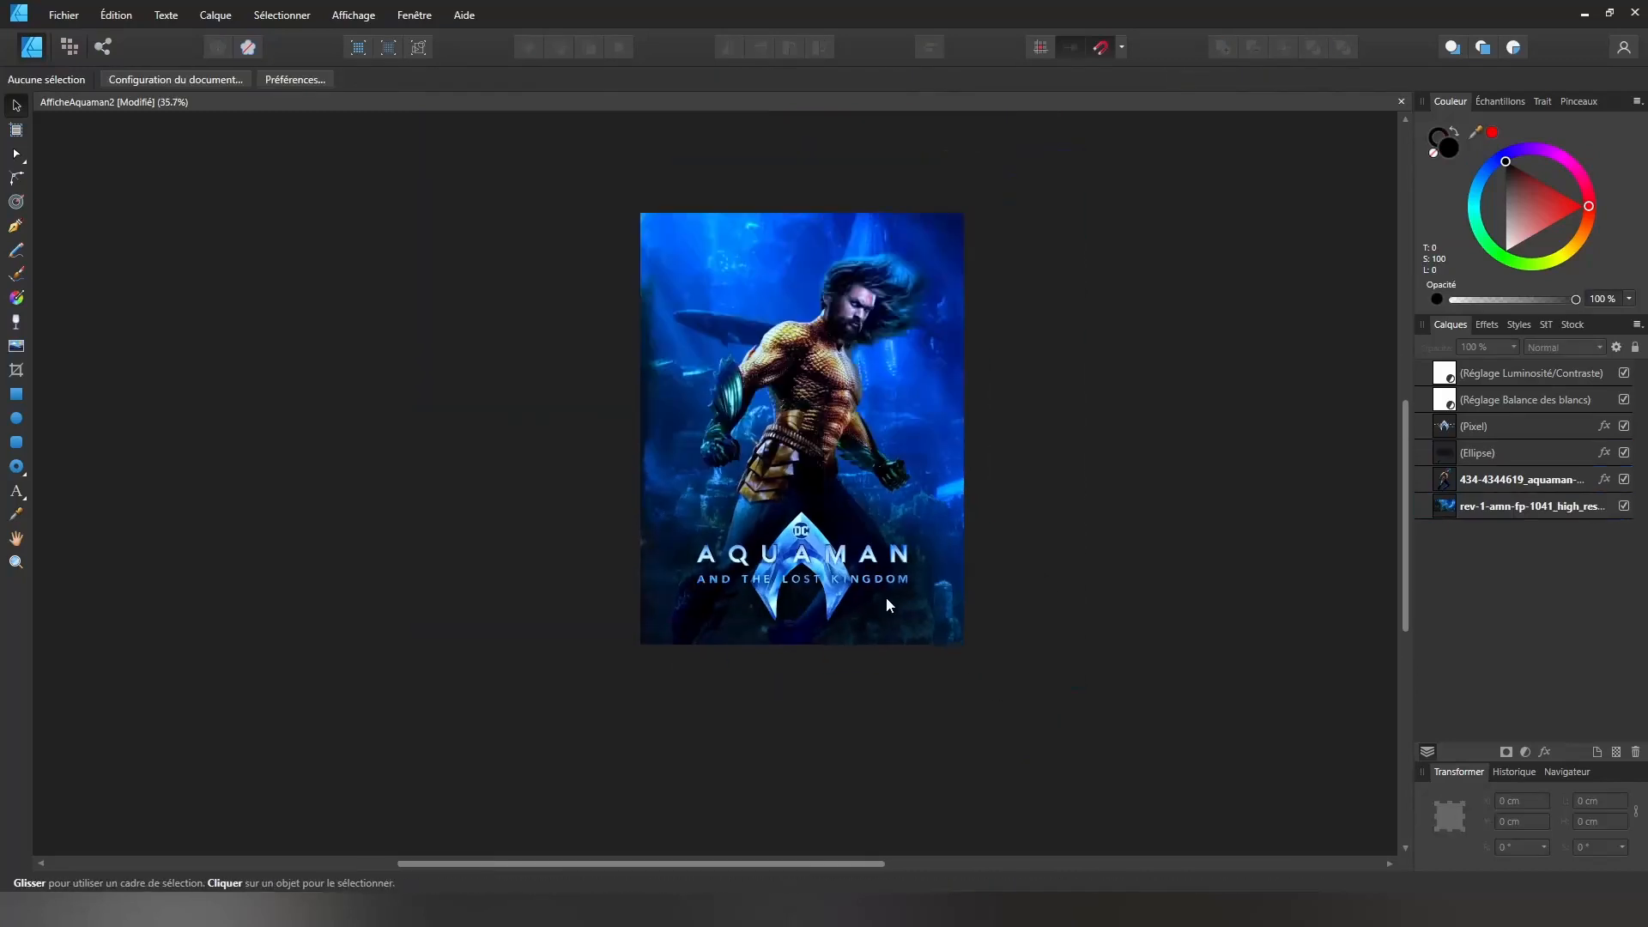
- Add a brightness and contrast adjustment that affects only the film title layer
{"action": "scroll", "coordinate": [884, 601], "scroll_direction": "up", "scroll_amount": 4}
{"action": "left_click", "coordinate": [1526, 752]}
{"action": "left_click_drag", "start_coordinate": [1162, 764], "coordinate": [1097, 729]}
{"action": "scroll", "coordinate": [578, 479], "scroll_direction": "down", "scroll_amount": 3}
{"action": "left_click", "coordinate": [1366, 656]}
{"action": "left_click", "coordinate": [992, 572]}
{"action": "scroll", "coordinate": [992, 573], "scroll_direction": "down", "scroll_amount": 1}
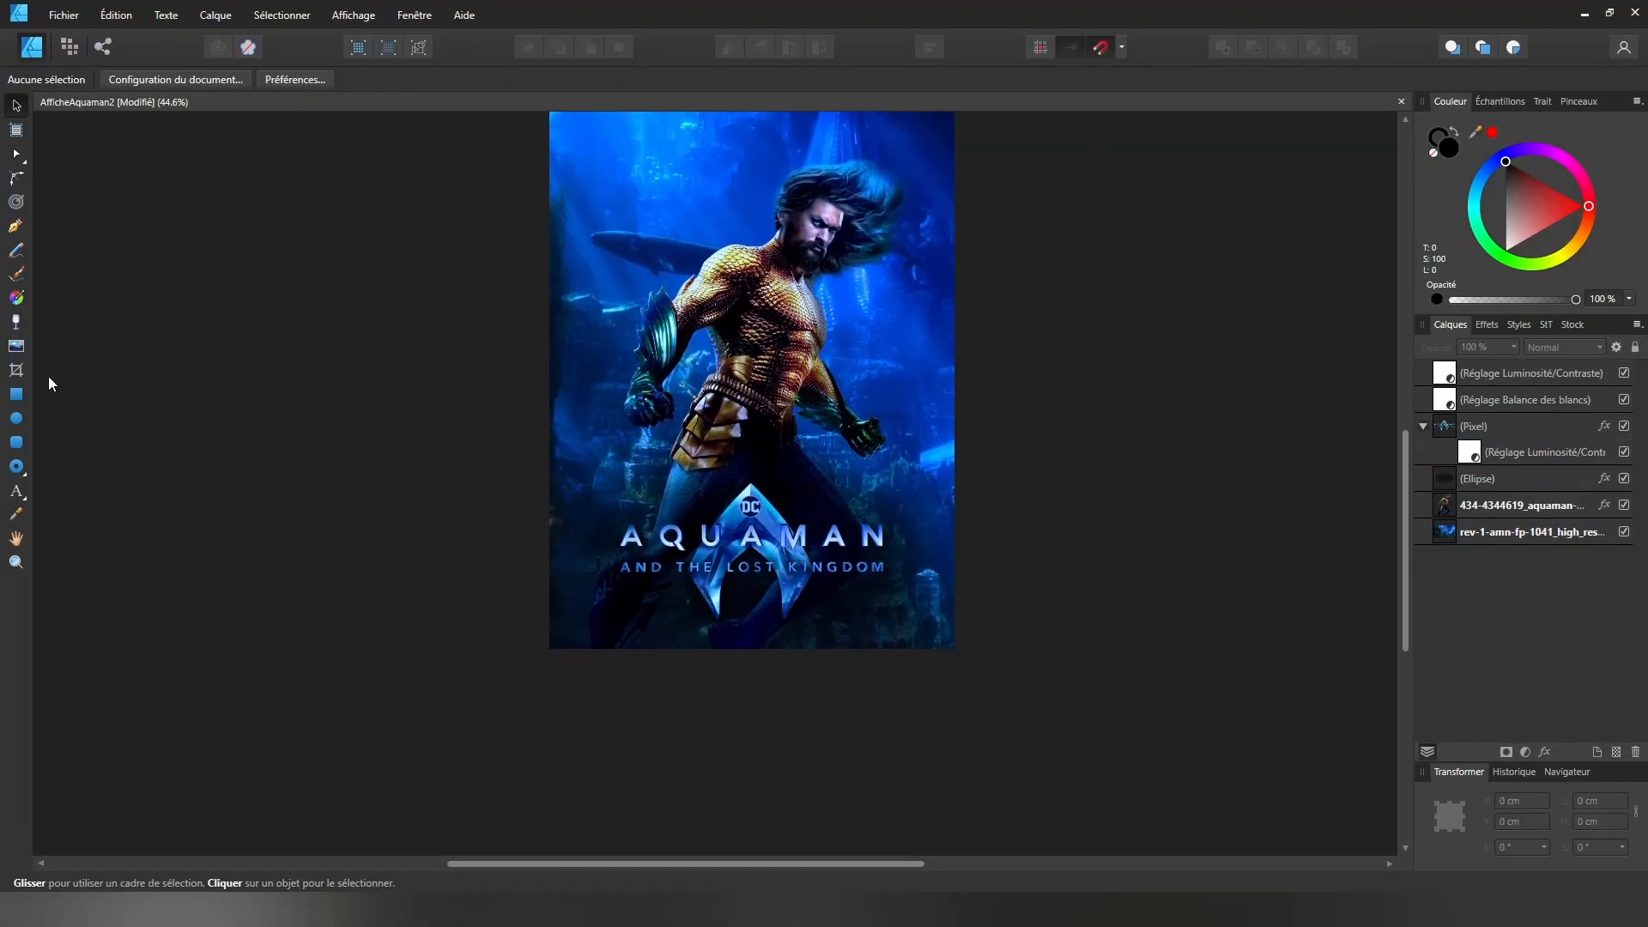
- Draw a black rectangle about 47 cm wide over the poster's lower part, place it between figure and background, and blur it
{"action": "left_click", "coordinate": [17, 394]}
{"action": "left_click_drag", "start_coordinate": [452, 434], "coordinate": [1093, 761]}
{"action": "left_click_drag", "start_coordinate": [1480, 373], "coordinate": [1482, 558]}
{"action": "left_click", "coordinate": [1545, 752]}
{"action": "left_click_drag", "start_coordinate": [1244, 304], "coordinate": [1326, 303]}
{"action": "left_click", "coordinate": [1492, 691]}
{"action": "left_click", "coordinate": [1019, 704]}
{"action": "key", "text": "v"}
{"action": "scroll", "coordinate": [972, 761], "scroll_direction": "down", "scroll_amount": 1}
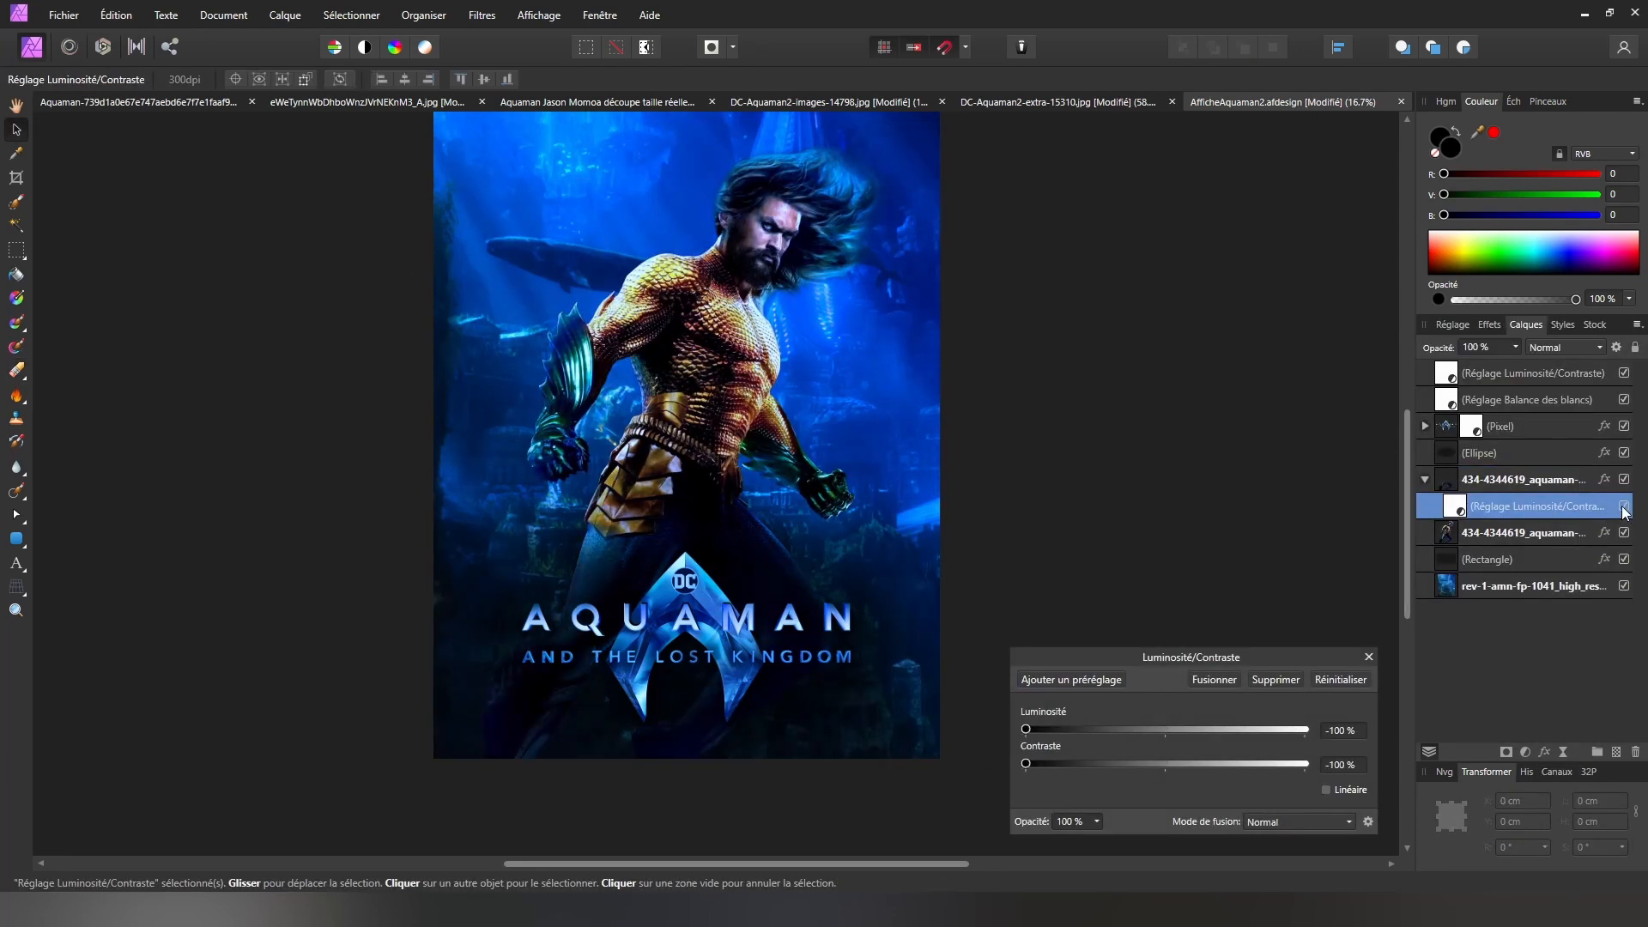
{"action": "left_click_drag", "start_coordinate": [969, 731], "coordinate": [947, 736]}
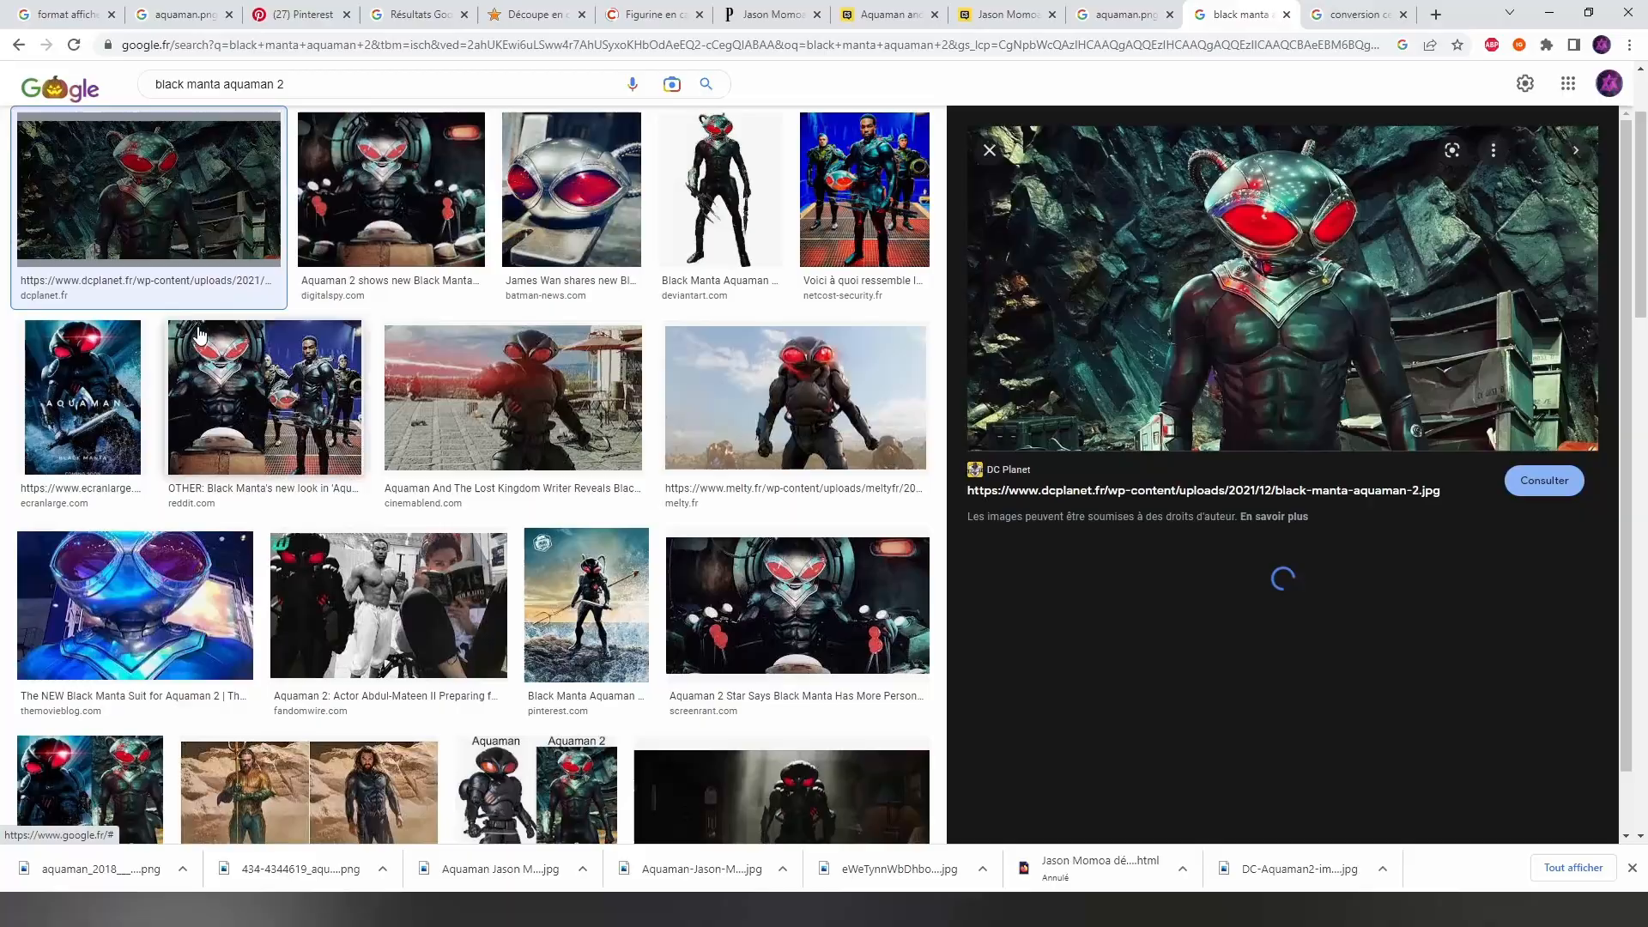
- Preview the full-body Black Manta picture among the browser's image search results
{"action": "left_click", "coordinate": [721, 198]}
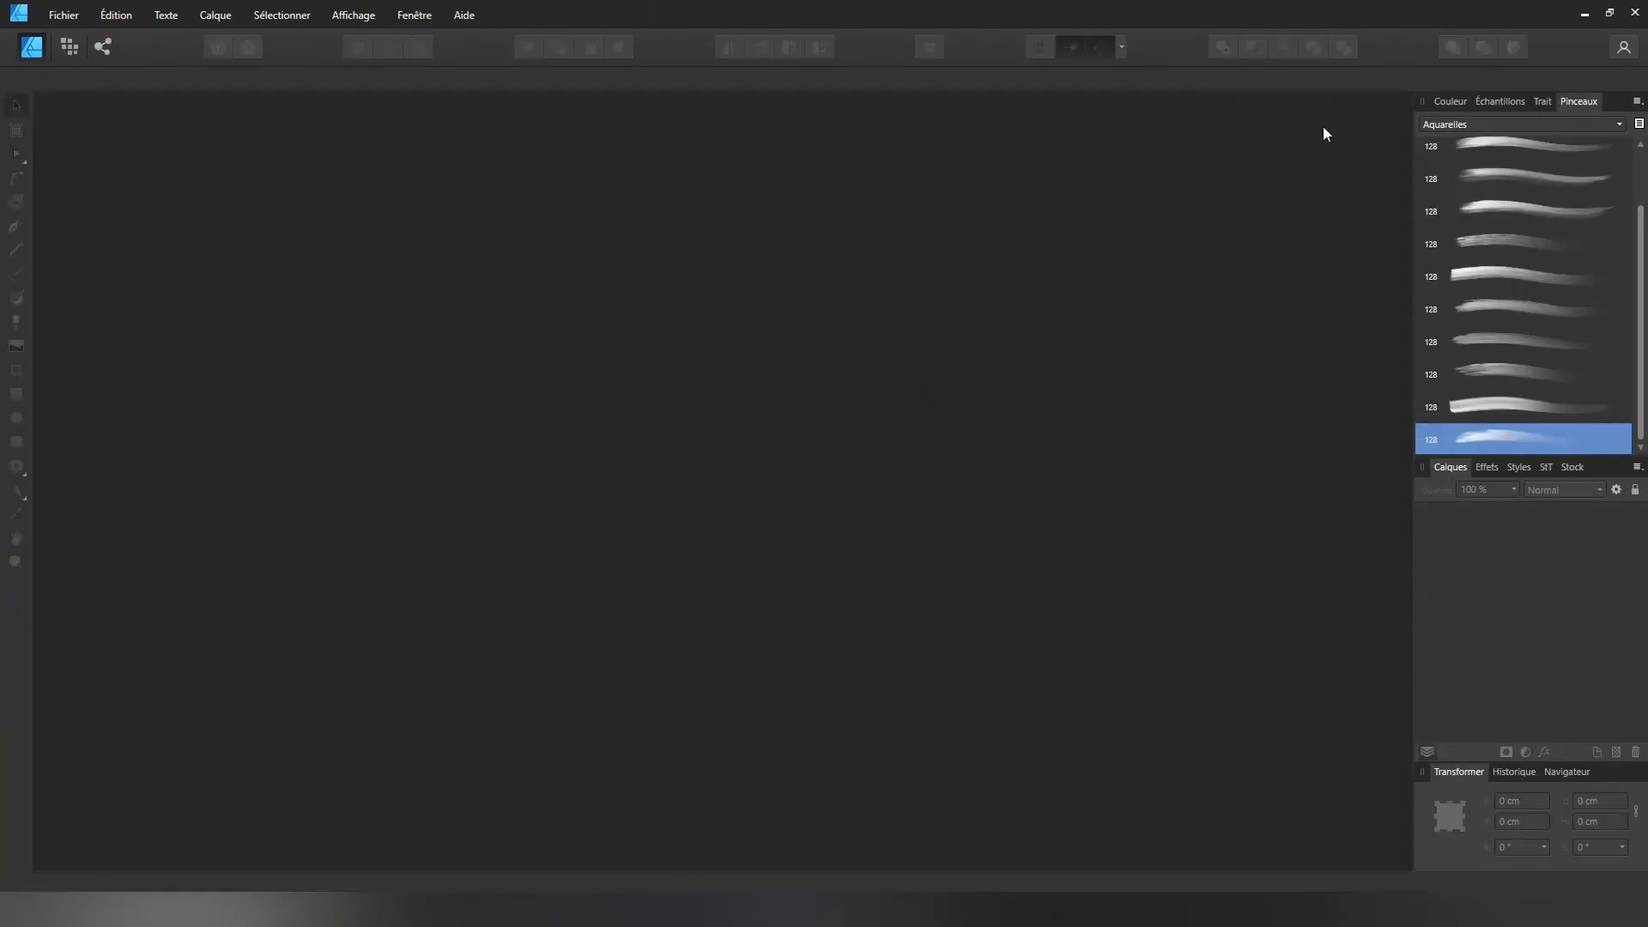
- Finish the Aquaman figure's inner shadow with 86% opacity, 100 px radius, 60 px offset and 0% intensity
{"action": "left_click_drag", "start_coordinate": [134, 96], "coordinate": [152, 96]}
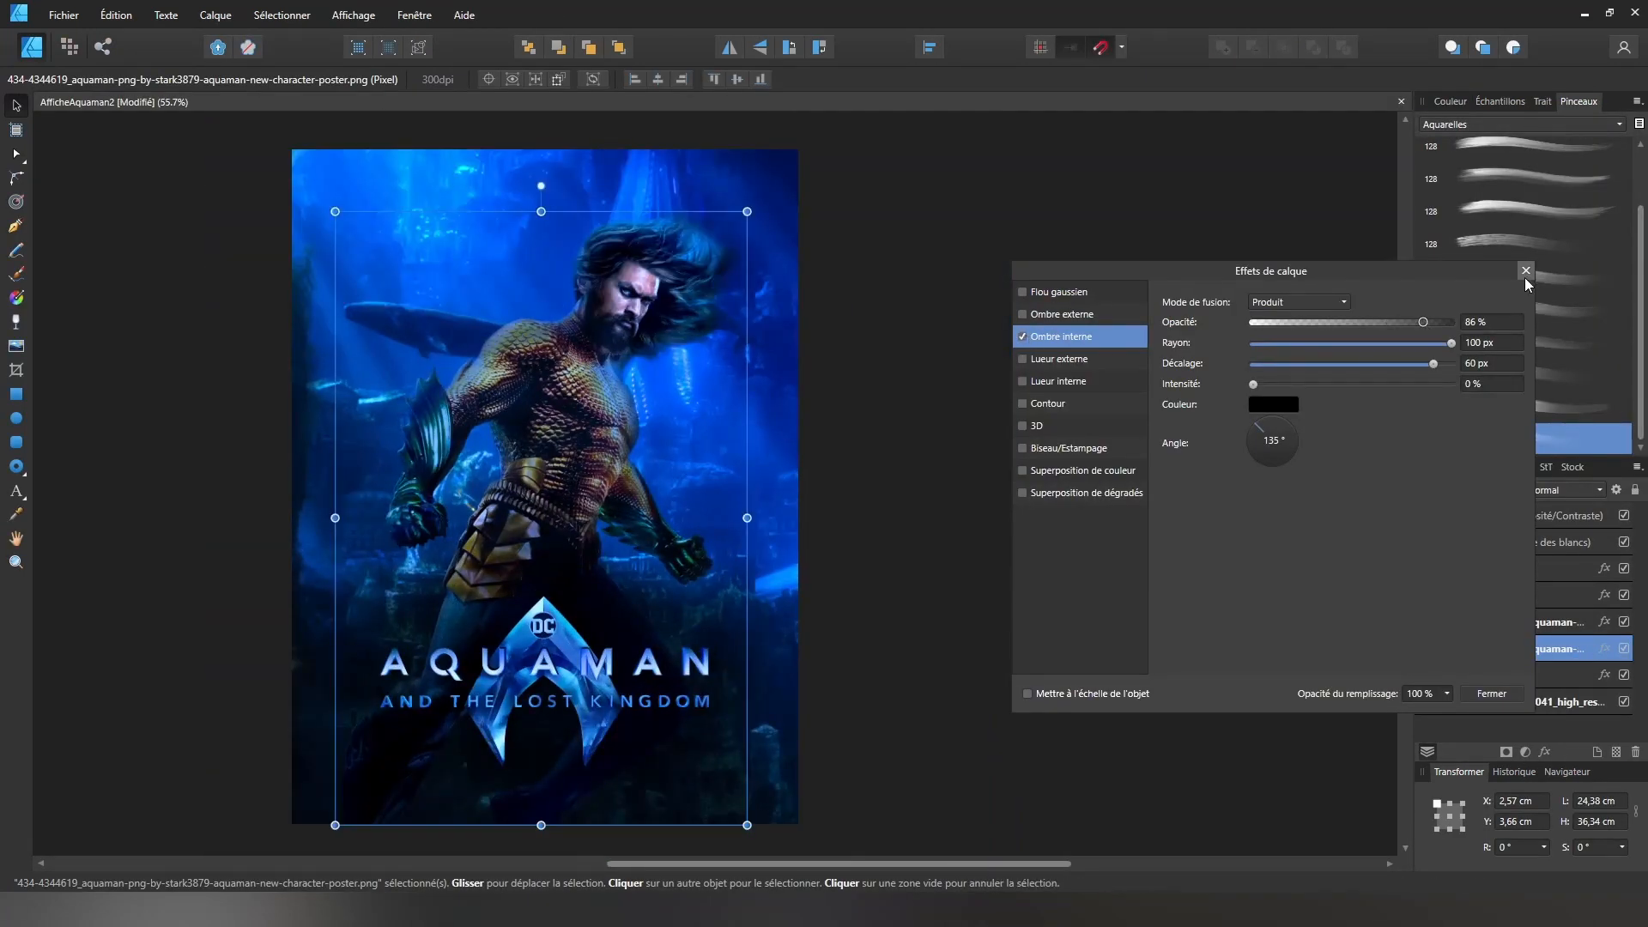
{"action": "left_click", "coordinate": [1526, 272]}
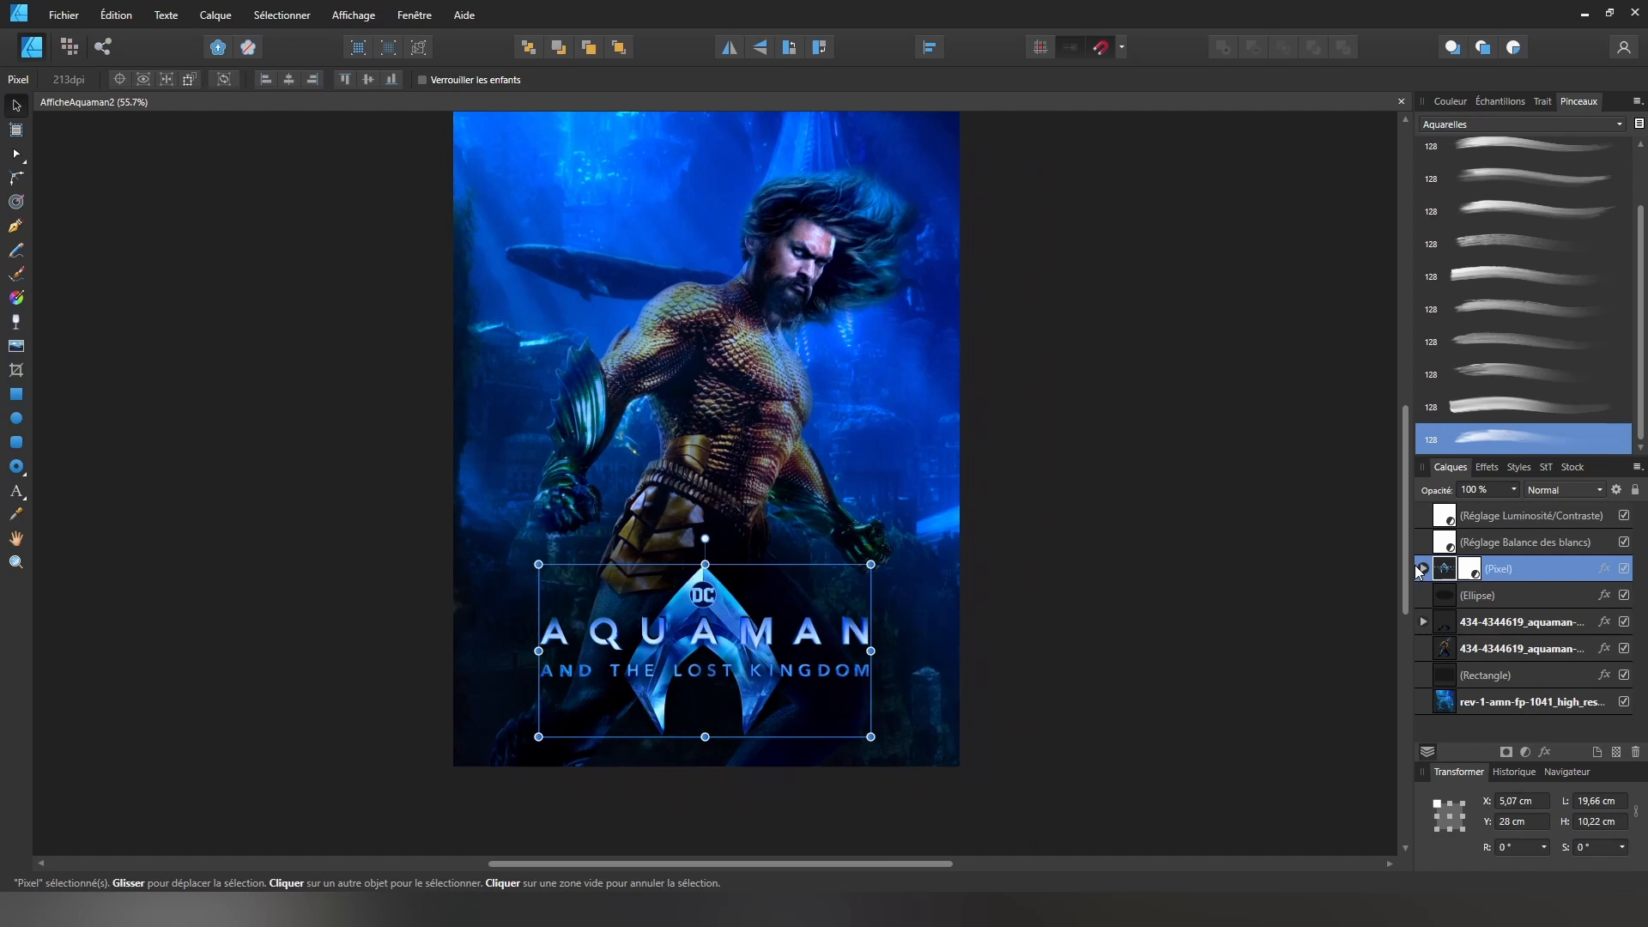
- Expand the film title layer and open the settings of the poster-wide white balance adjustment
{"action": "left_click", "coordinate": [1422, 569]}
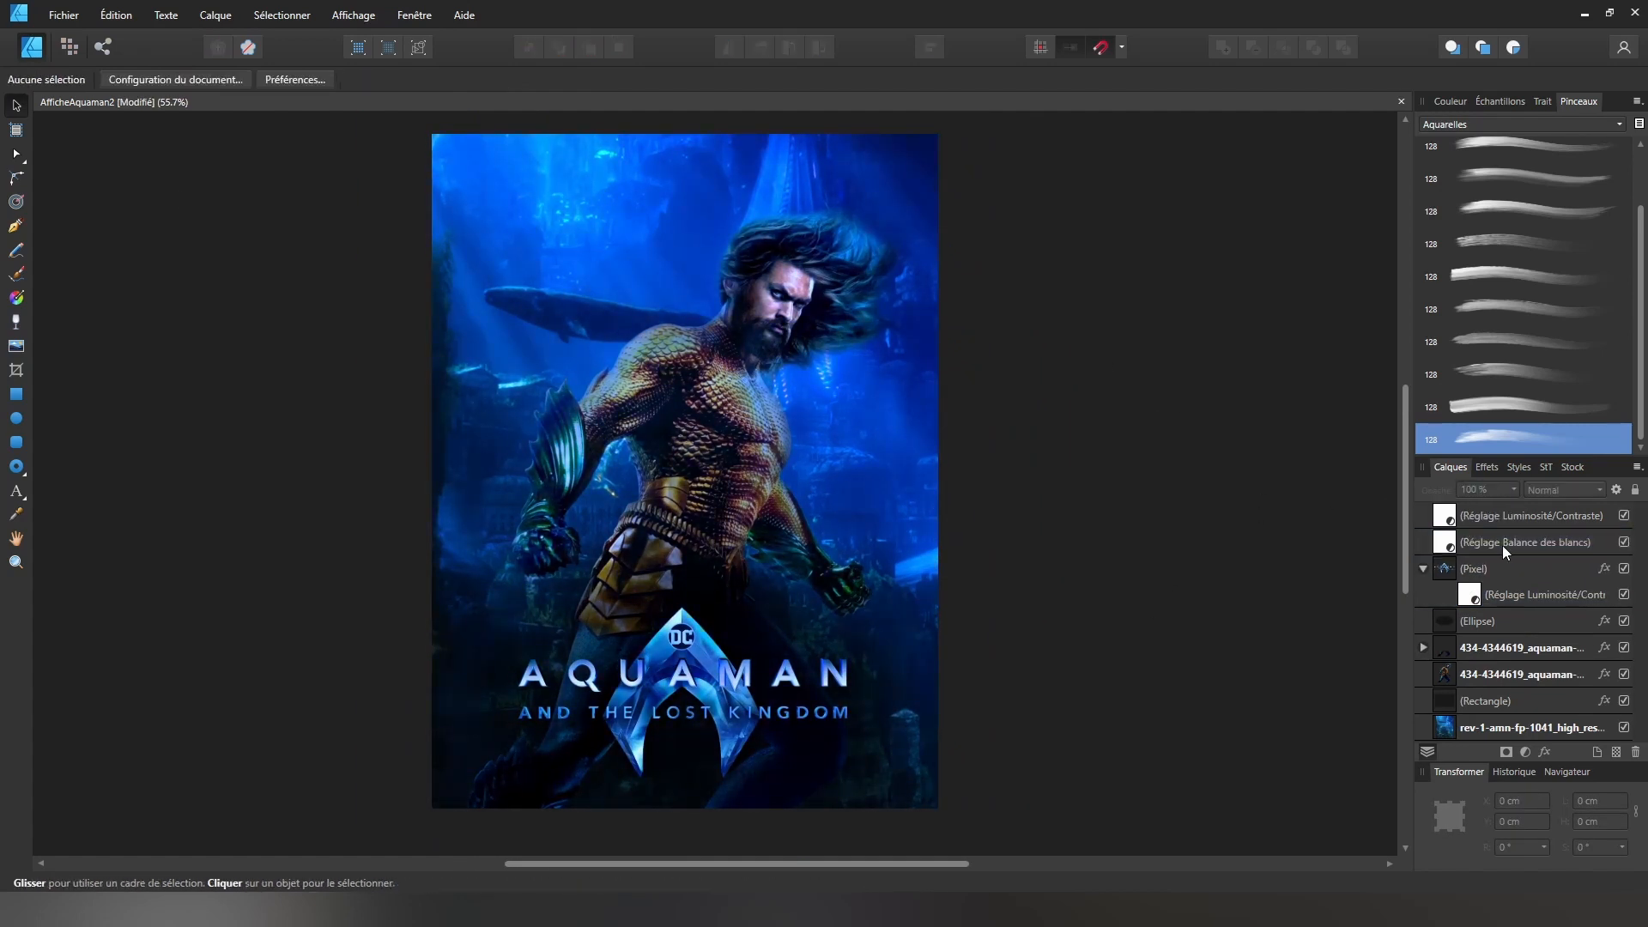
{"action": "double_click", "coordinate": [1504, 544]}
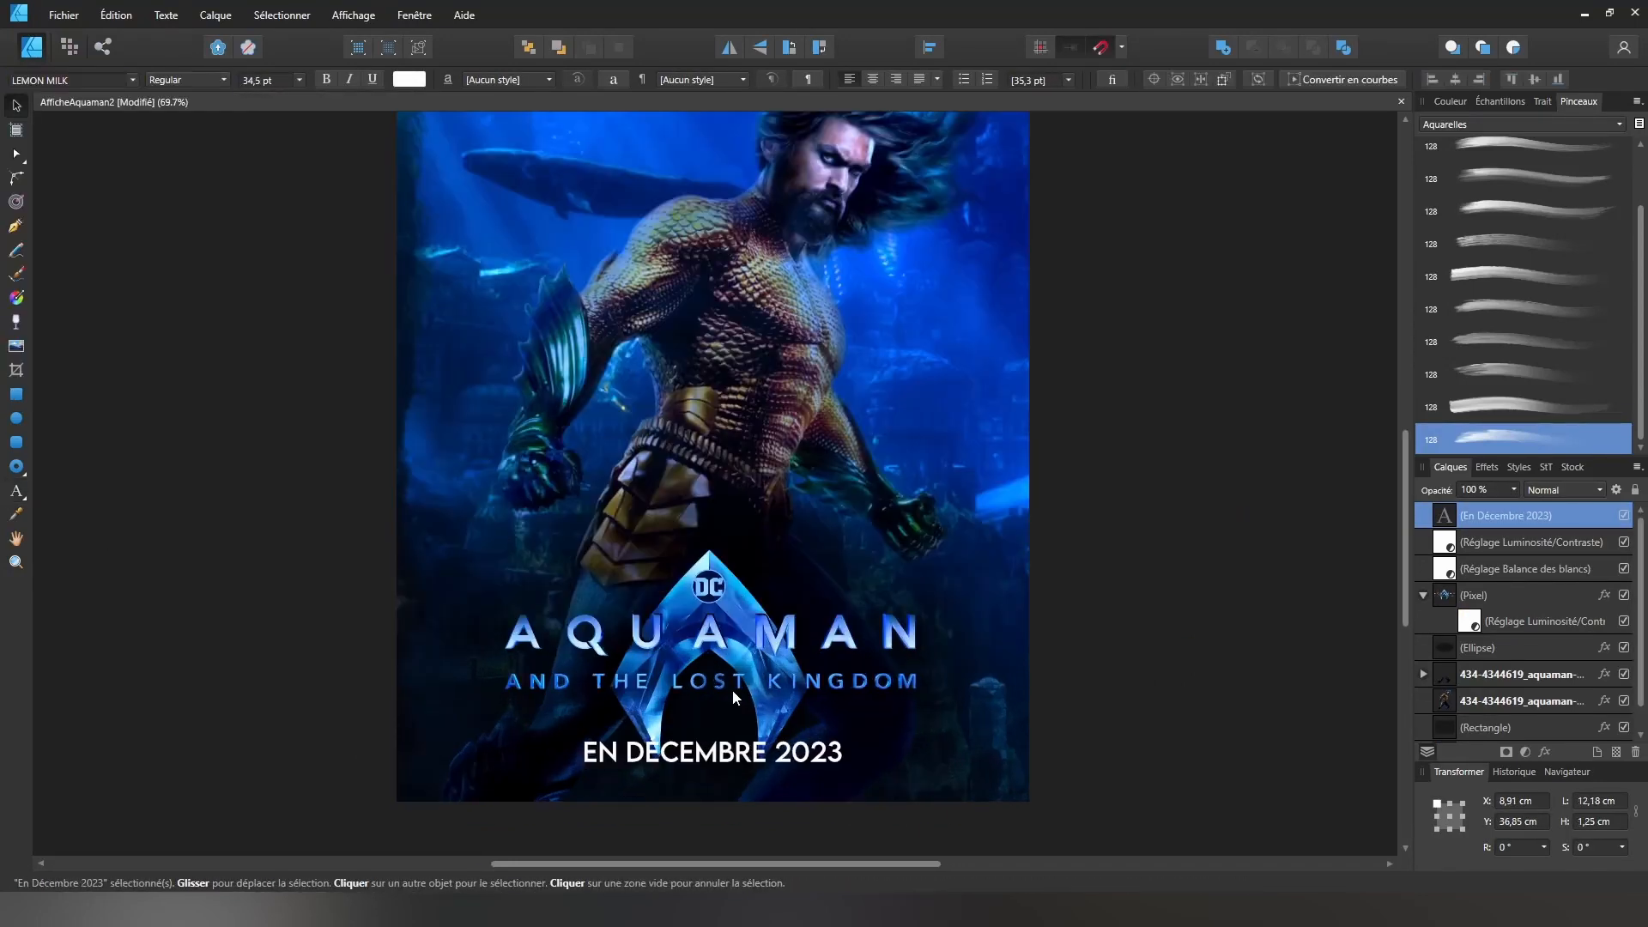
- Reduce the "En Décembre 2023" text to 25.5 pt and centre it beneath the film title near the poster's lower edge
{"action": "scroll", "coordinate": [733, 689], "scroll_direction": "up", "scroll_amount": 4}
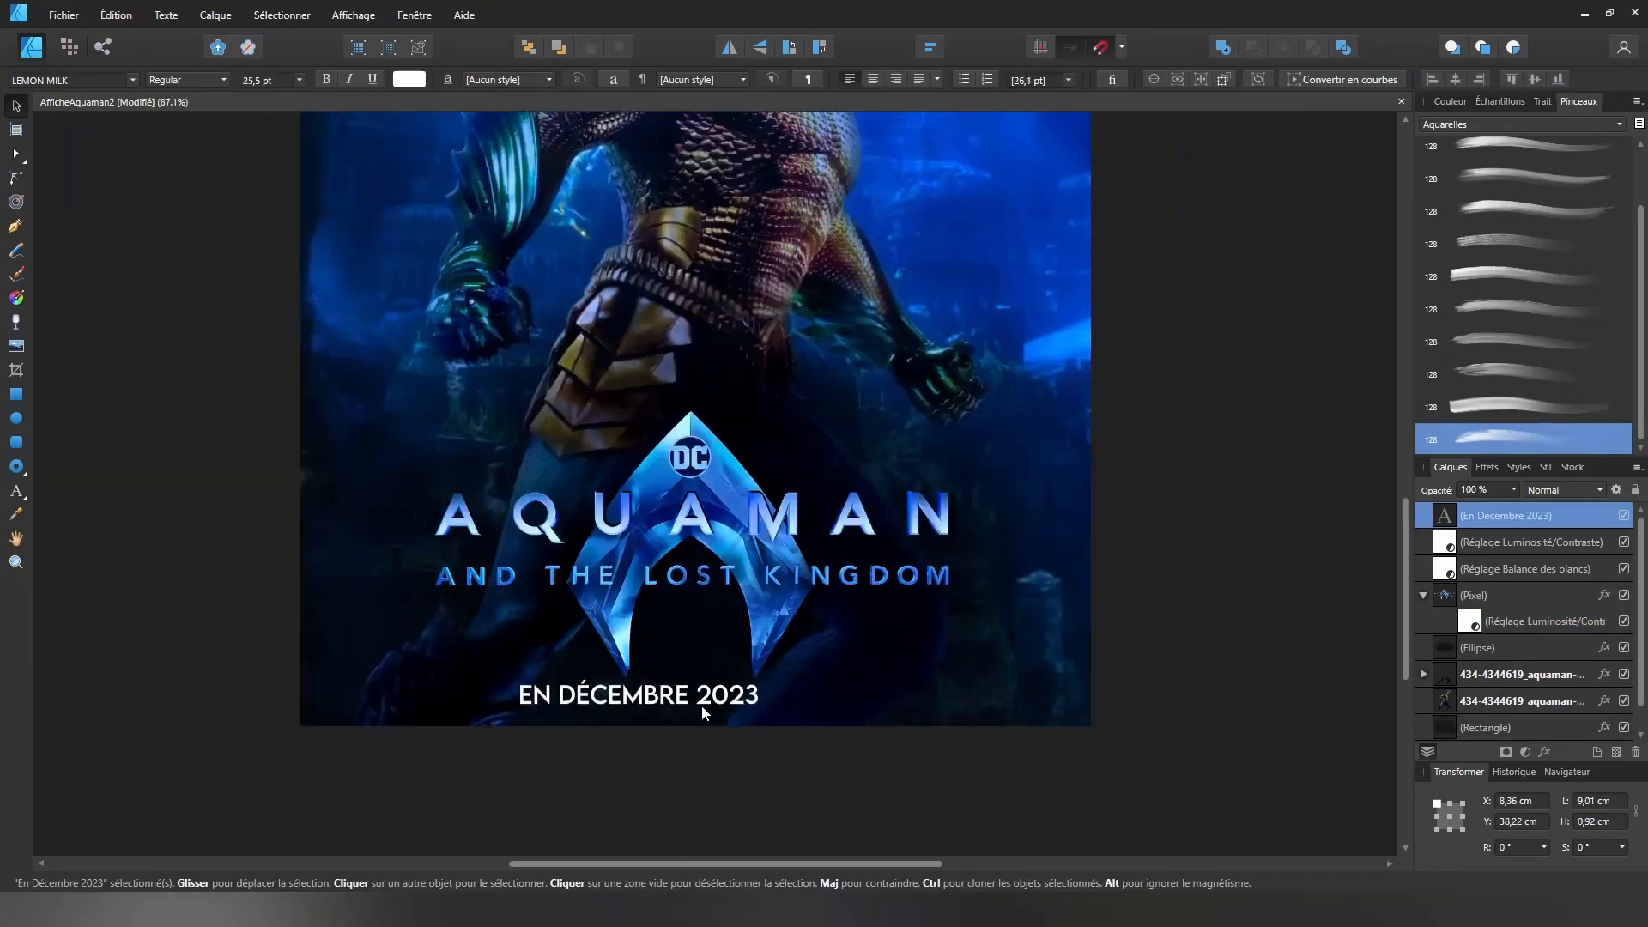
{"action": "scroll", "coordinate": [702, 704], "scroll_direction": "down", "scroll_amount": 5}
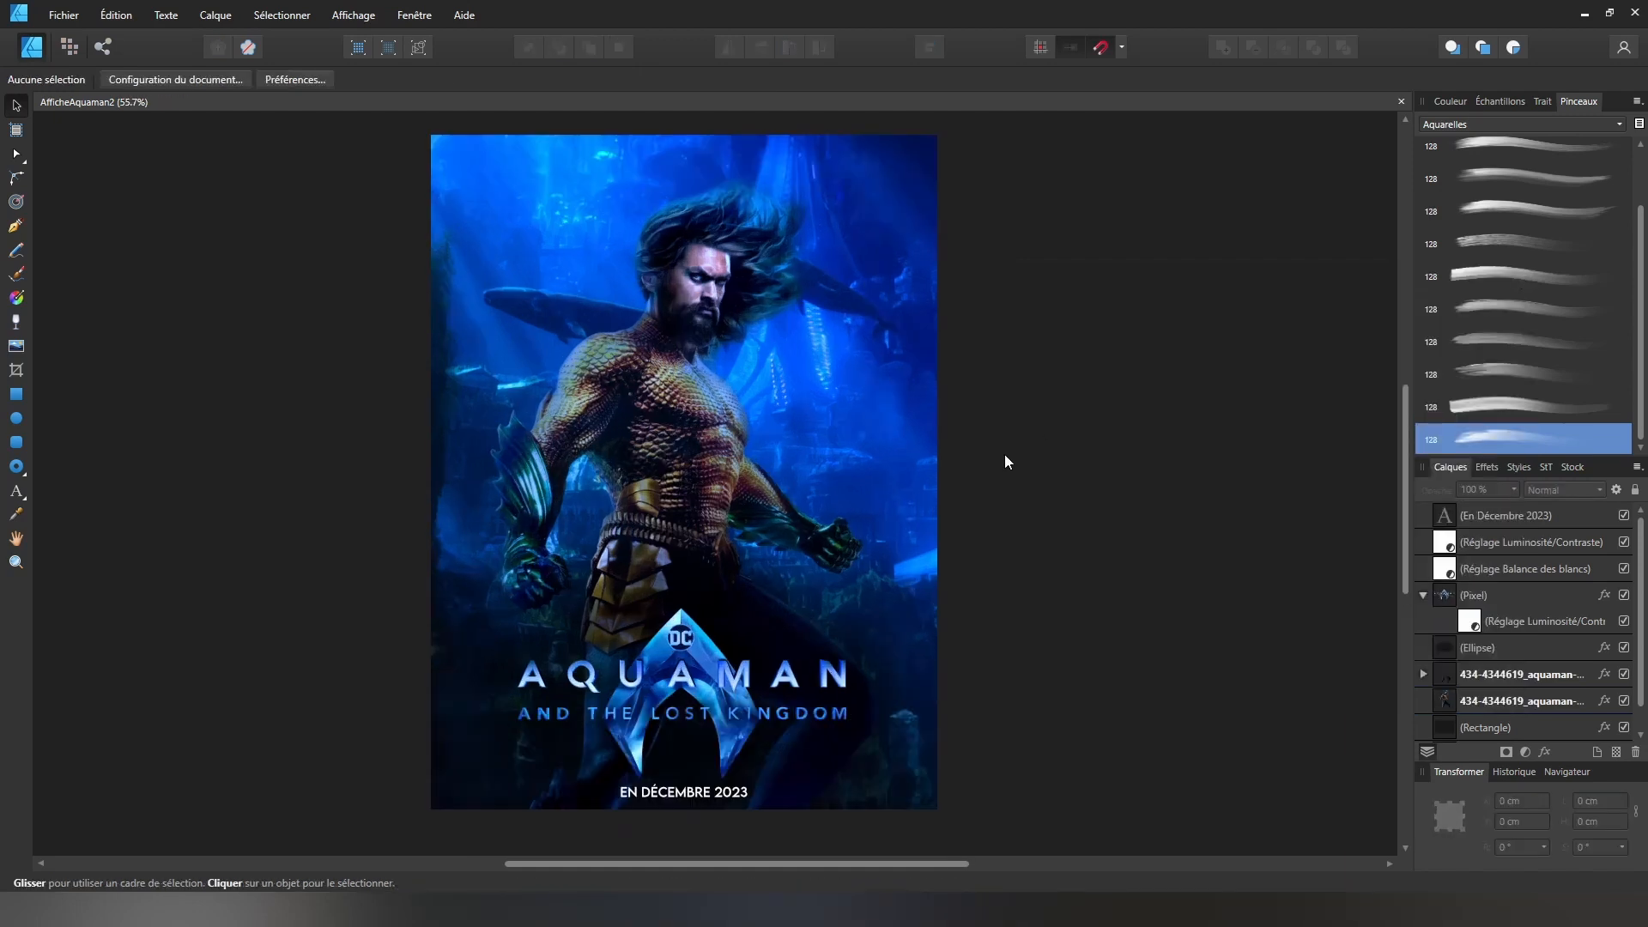
- Add an adjustment to the underwater background image
{"action": "scroll", "coordinate": [1514, 661], "scroll_direction": "down", "scroll_amount": 1}
{"action": "left_click", "coordinate": [1514, 728]}
{"action": "left_click", "coordinate": [1526, 752]}
{"action": "left_click", "coordinate": [1470, 432]}
{"action": "scroll", "coordinate": [1514, 601], "scroll_direction": "up", "scroll_amount": 2}
- Fine-tune the poster-wide brightness and contrast adjustment
{"action": "left_click", "coordinate": [1514, 543]}
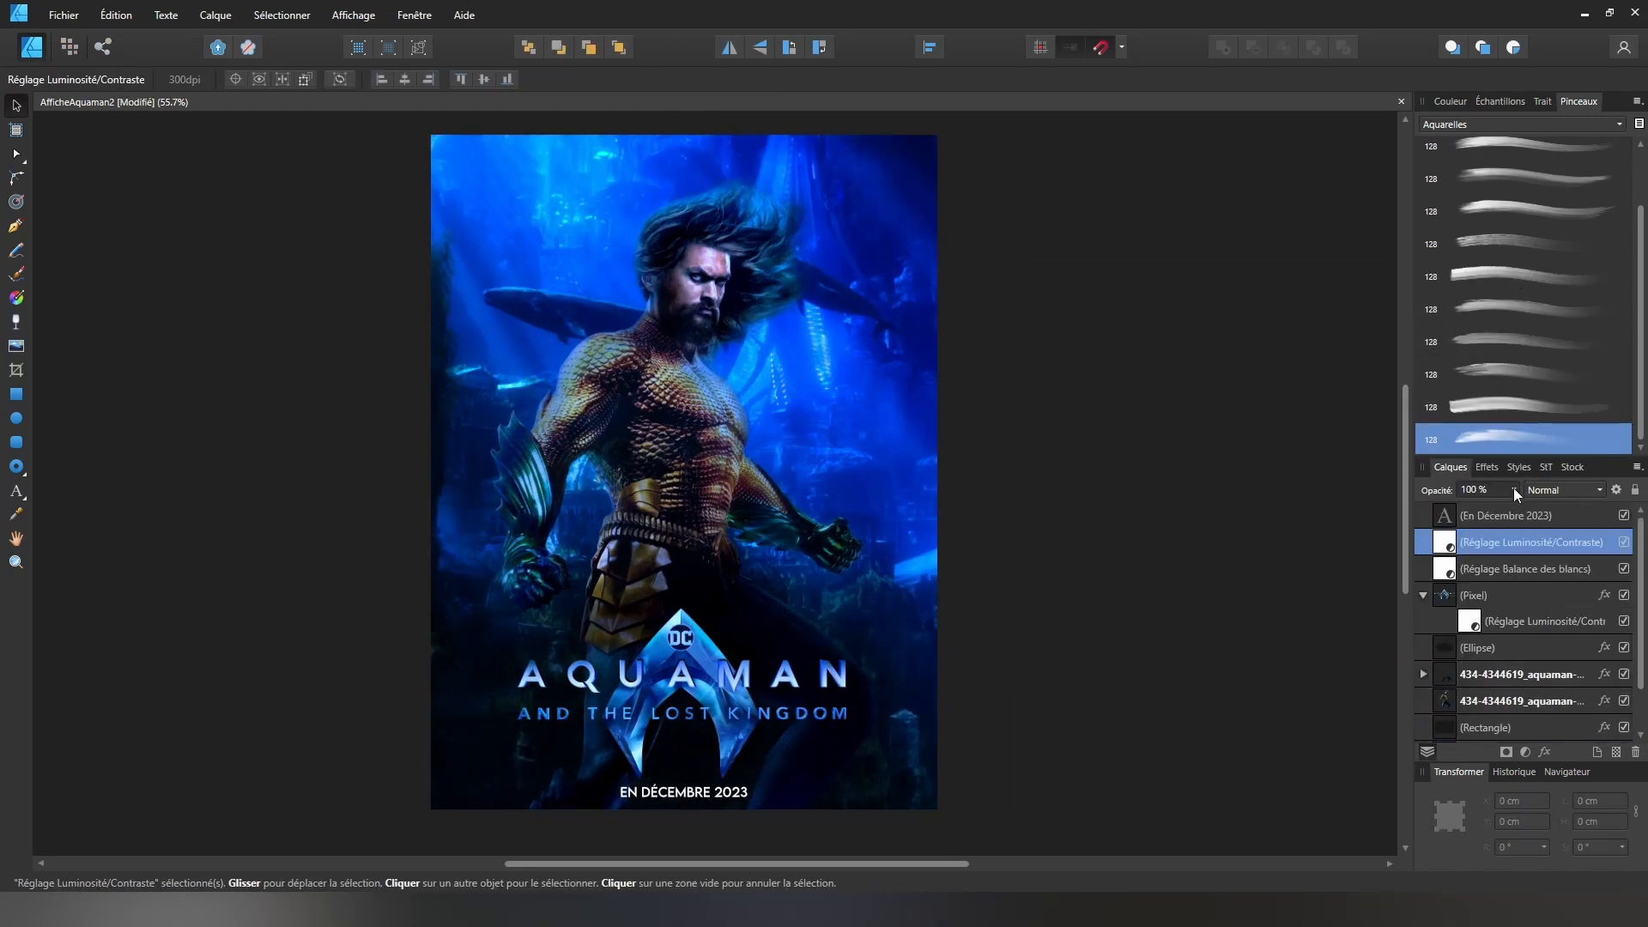
{"action": "double_click", "coordinate": [1444, 543]}
{"action": "left_click_drag", "start_coordinate": [1183, 762], "coordinate": [1166, 761]}
{"action": "left_click", "coordinate": [1037, 744]}
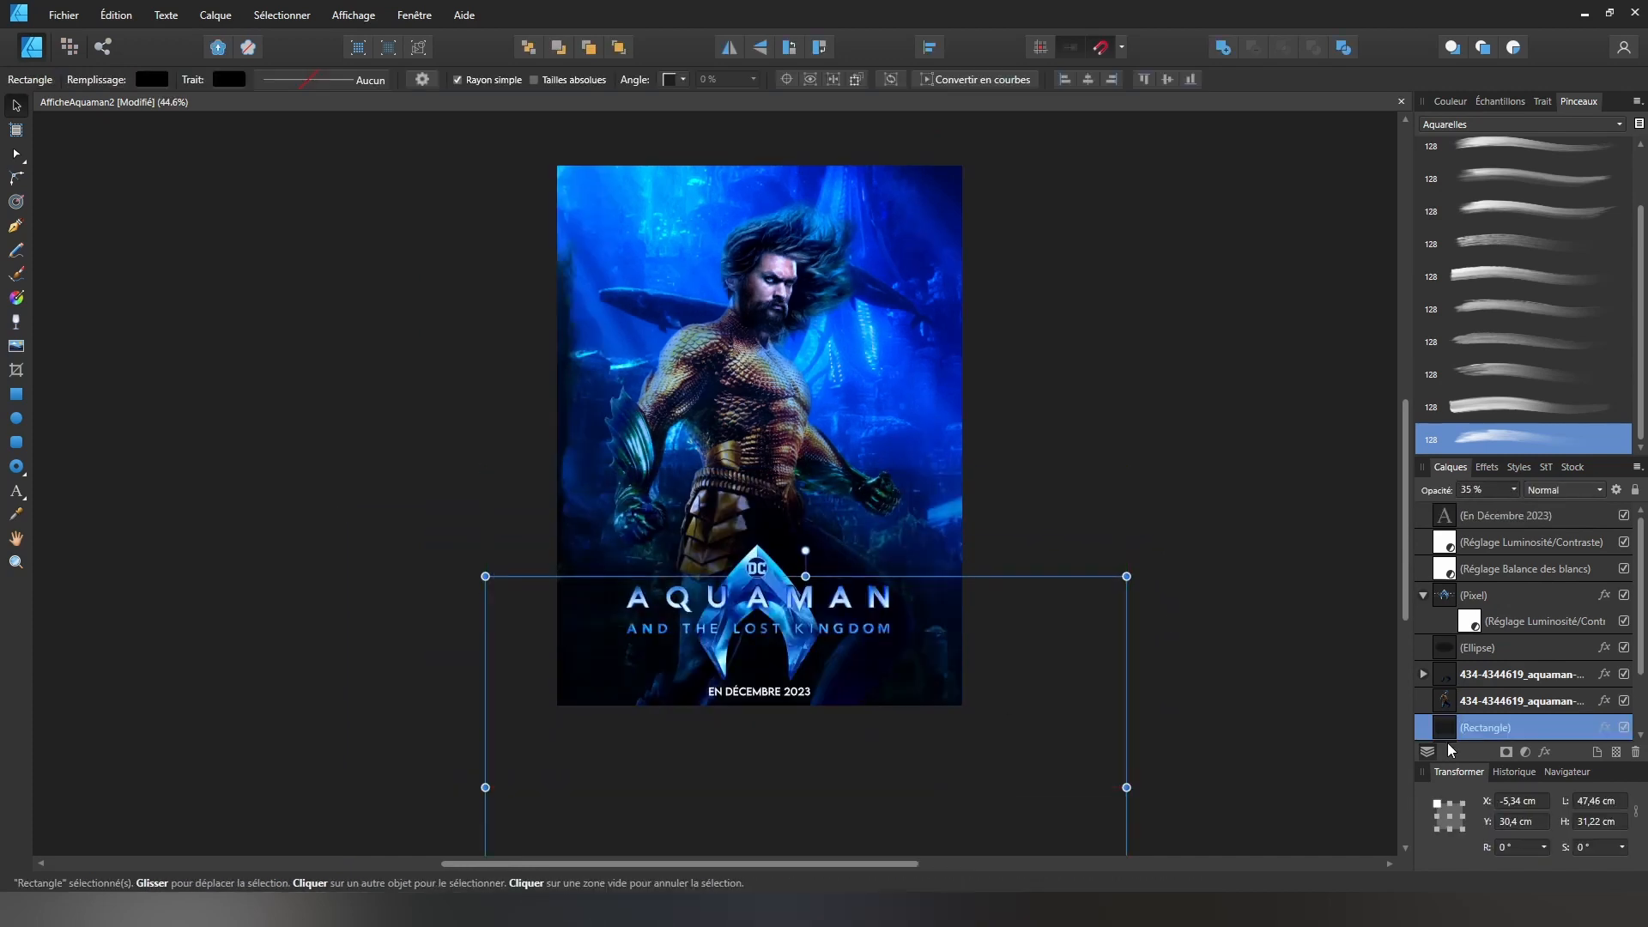
- Duplicate the blurred black rectangle and place the rectangles above the main Aquaman figure to darken its lower body
{"action": "left_click", "coordinate": [1411, 670], "text": "shift"}
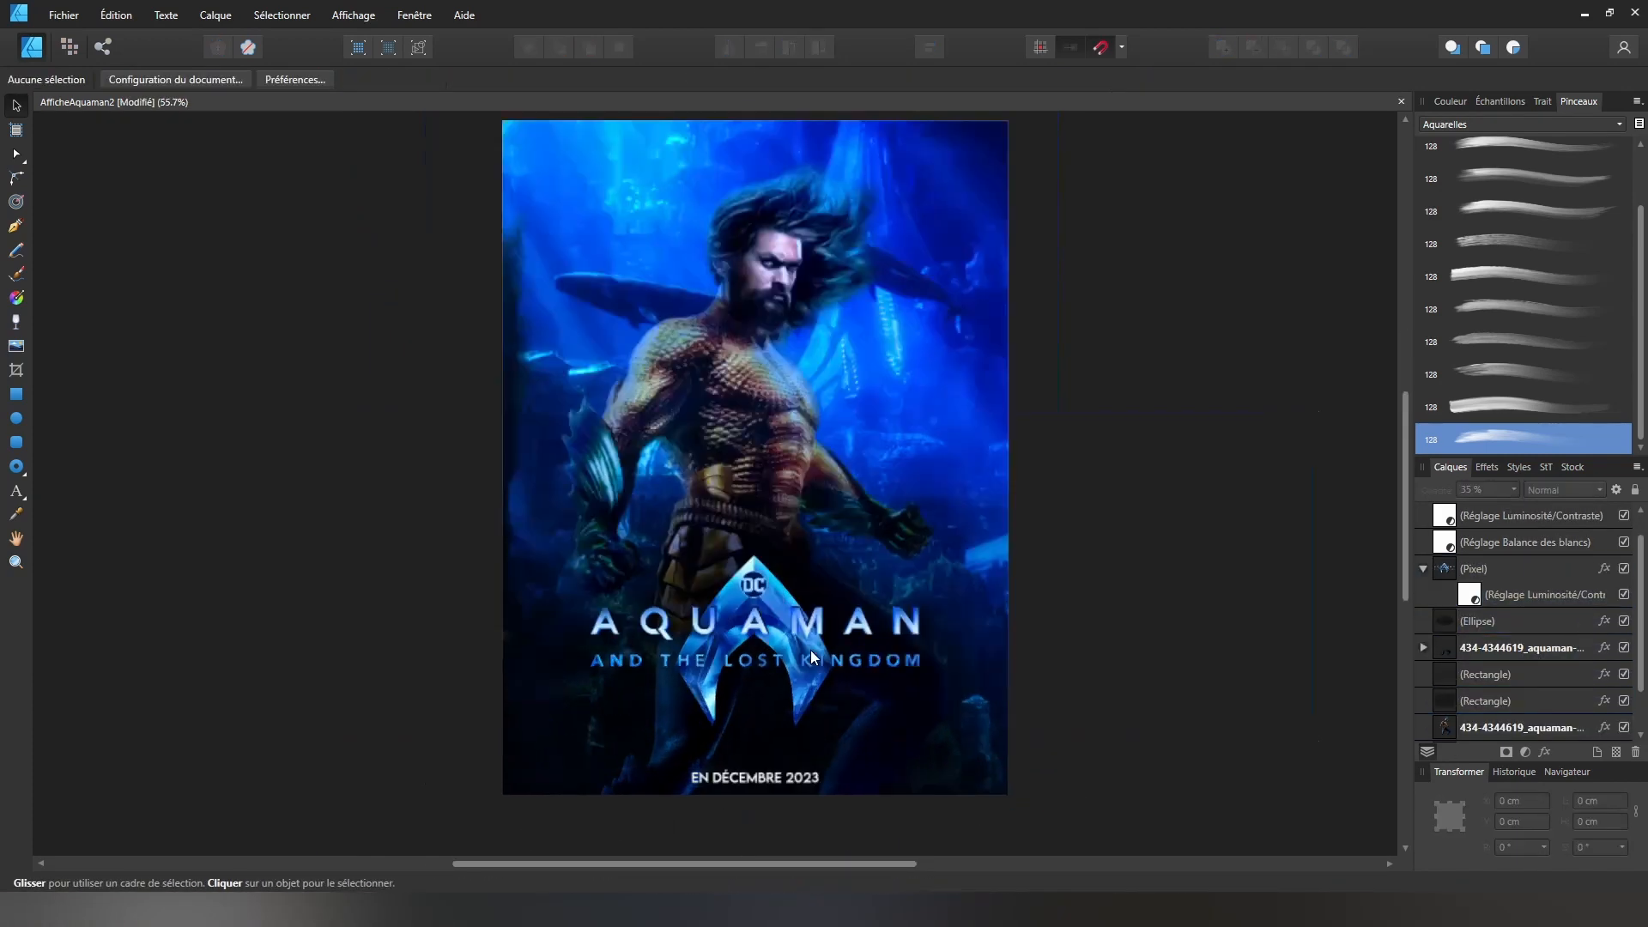
- Turn on an inner shadow for the film title with 59% opacity, 100 px radius, 0 px offset and 36% intensity
{"action": "left_click", "coordinate": [1541, 753]}
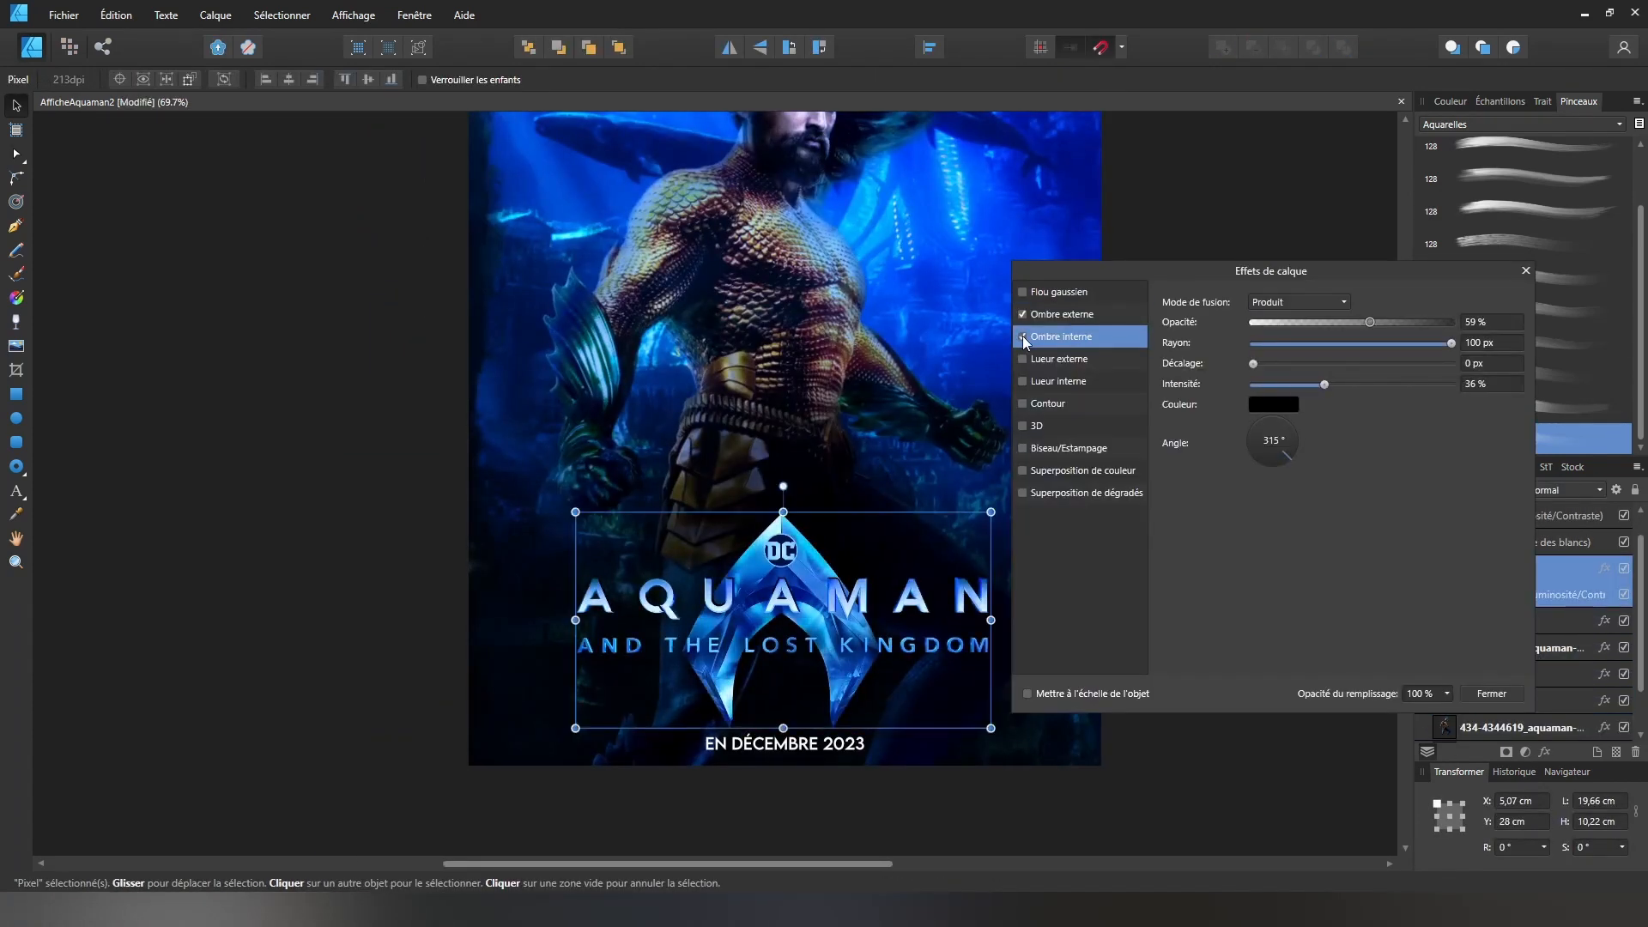